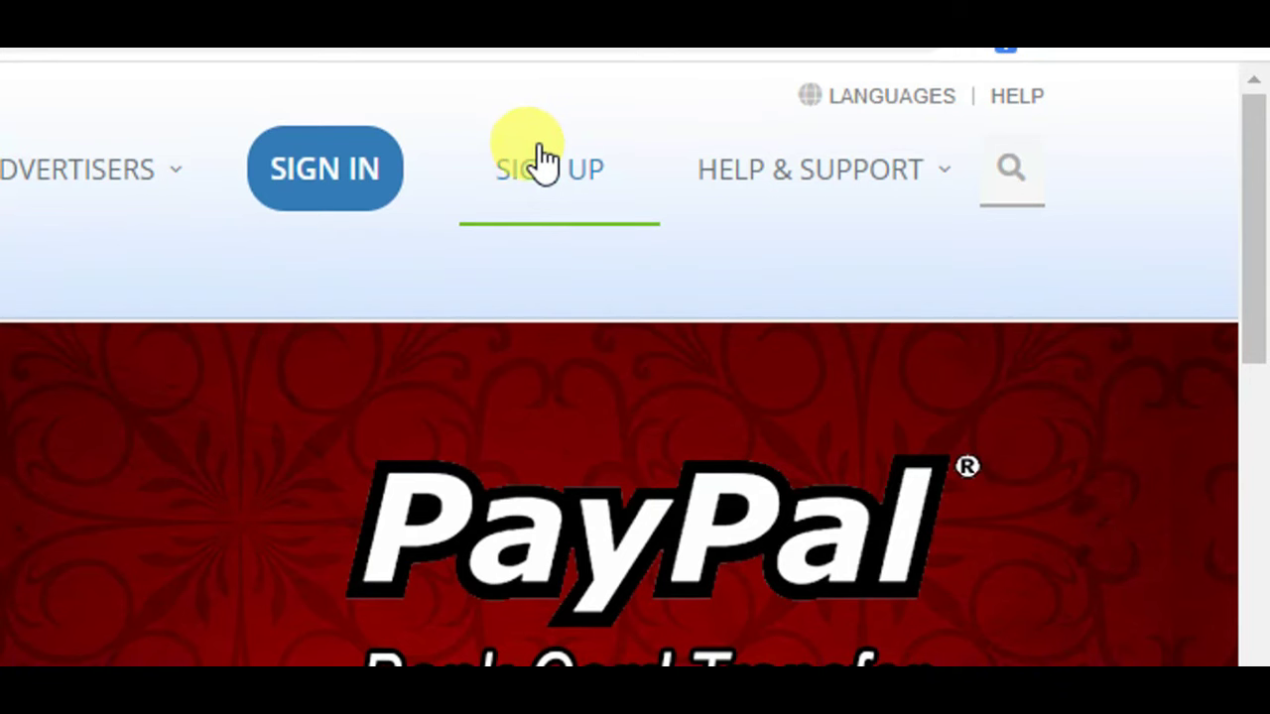
# - Go to Star-Clicks sign-up and choose the Publisher account type
pyautogui.click(545, 171)
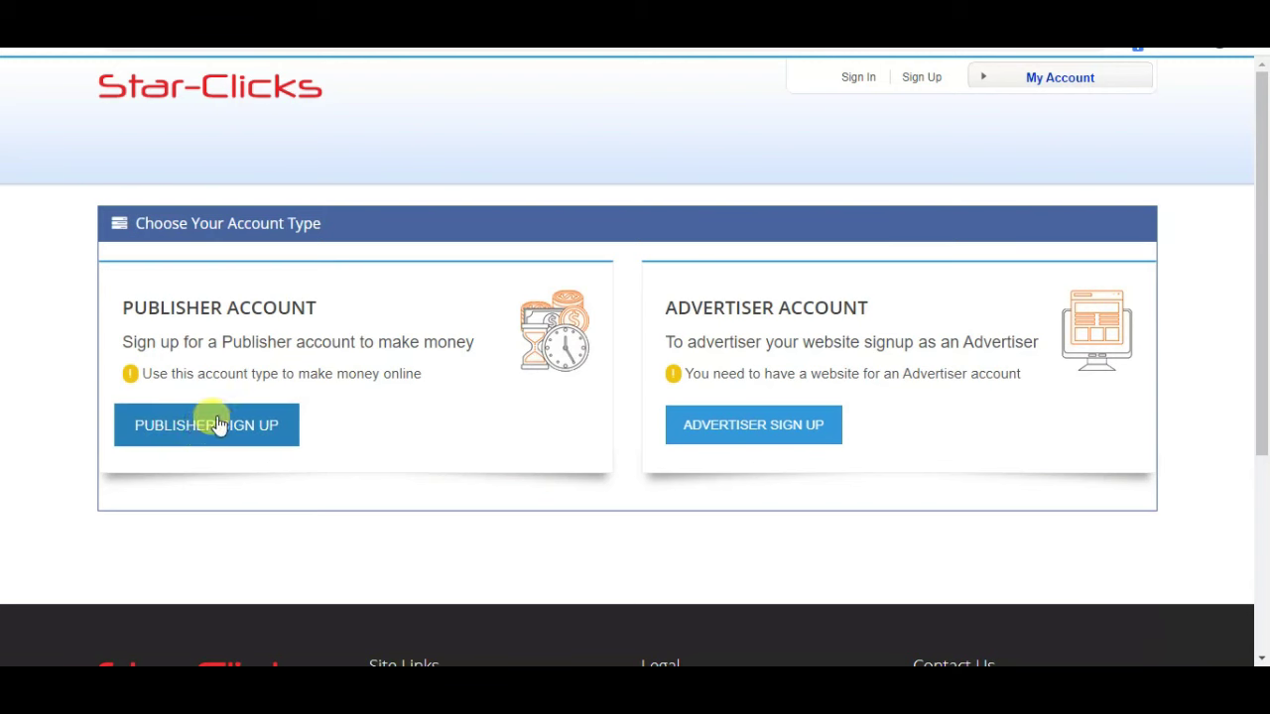
pyautogui.click(206, 425)
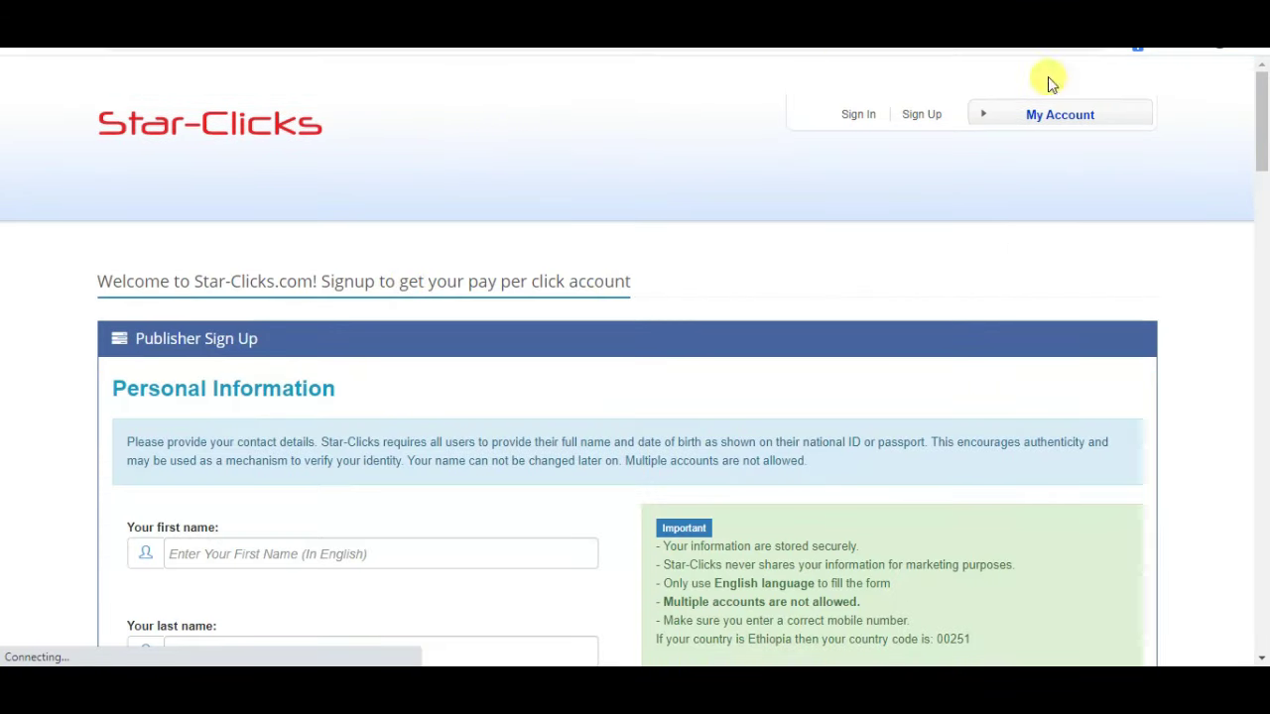
# - Enter the first and last names on the publisher sign-up form
pyautogui.moveTo(1261, 113); pyautogui.dragTo(1262, 158)
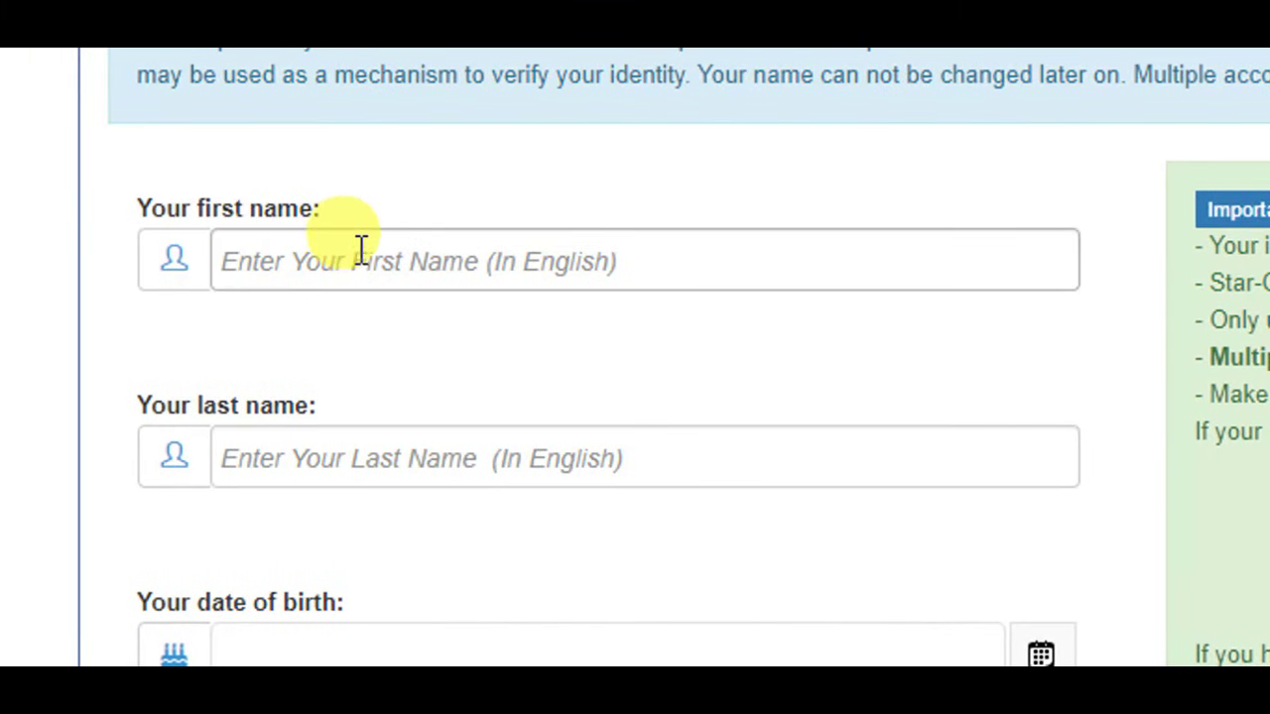
pyautogui.click(363, 254)
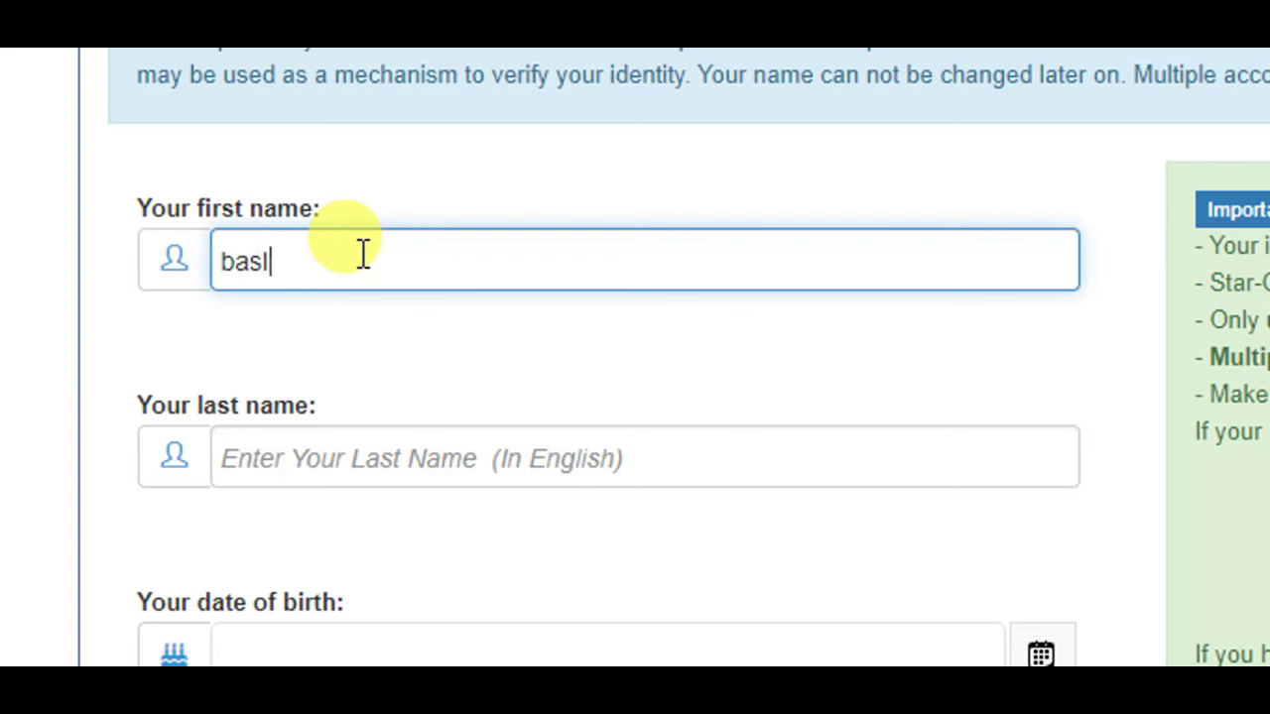
pyautogui.click(380, 464)
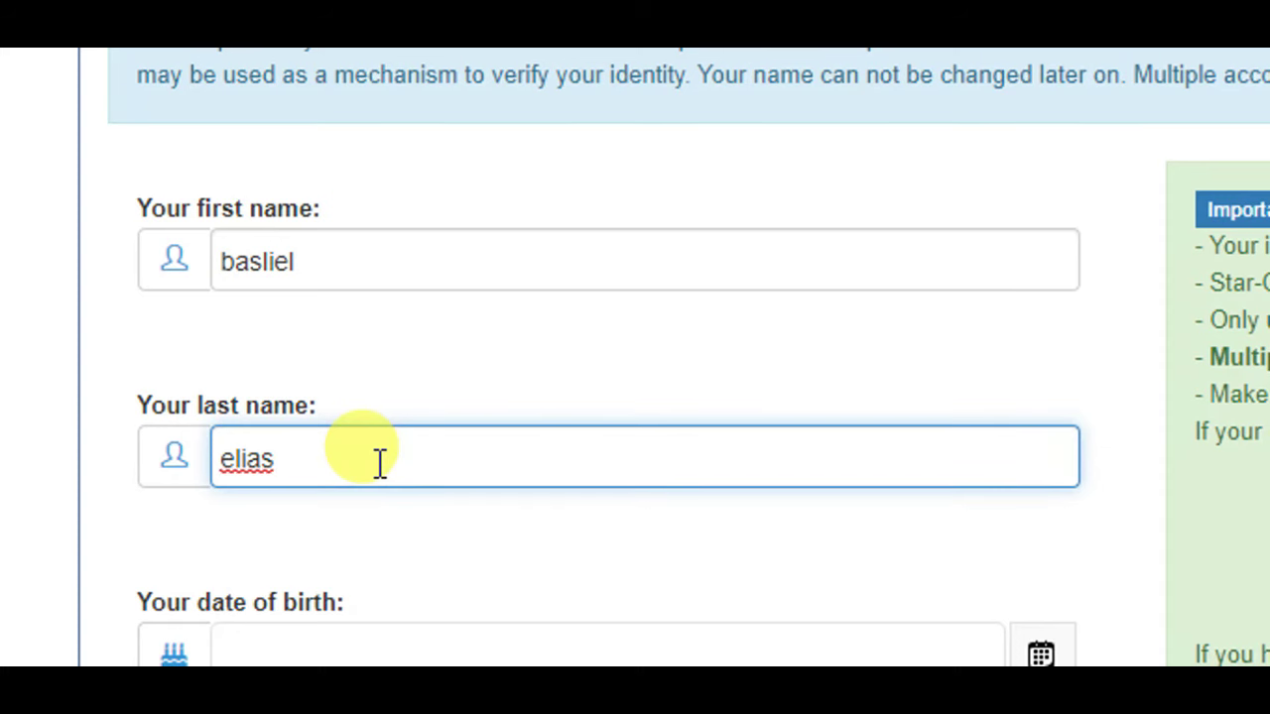
pyautogui.moveTo(1269, 180); pyautogui.dragTo(1269, 204)
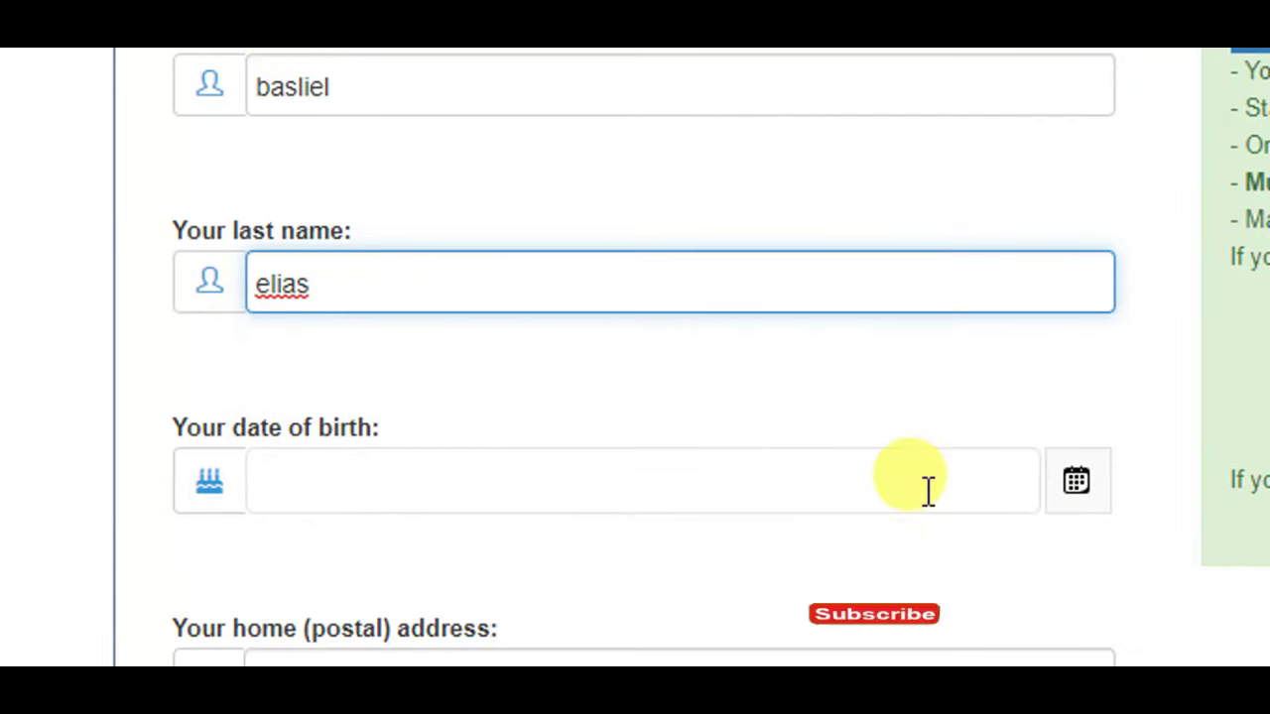
pyautogui.click(1076, 496)
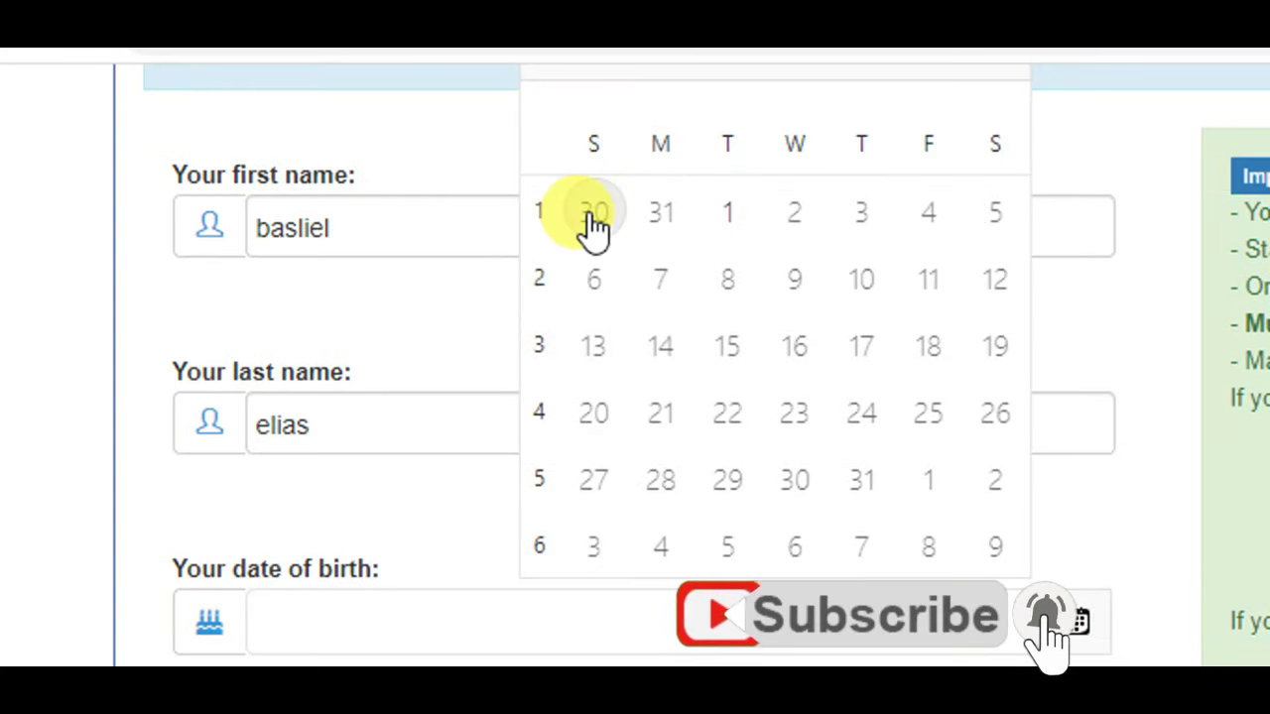
pyautogui.click(587, 75)
pyautogui.click(468, 626)
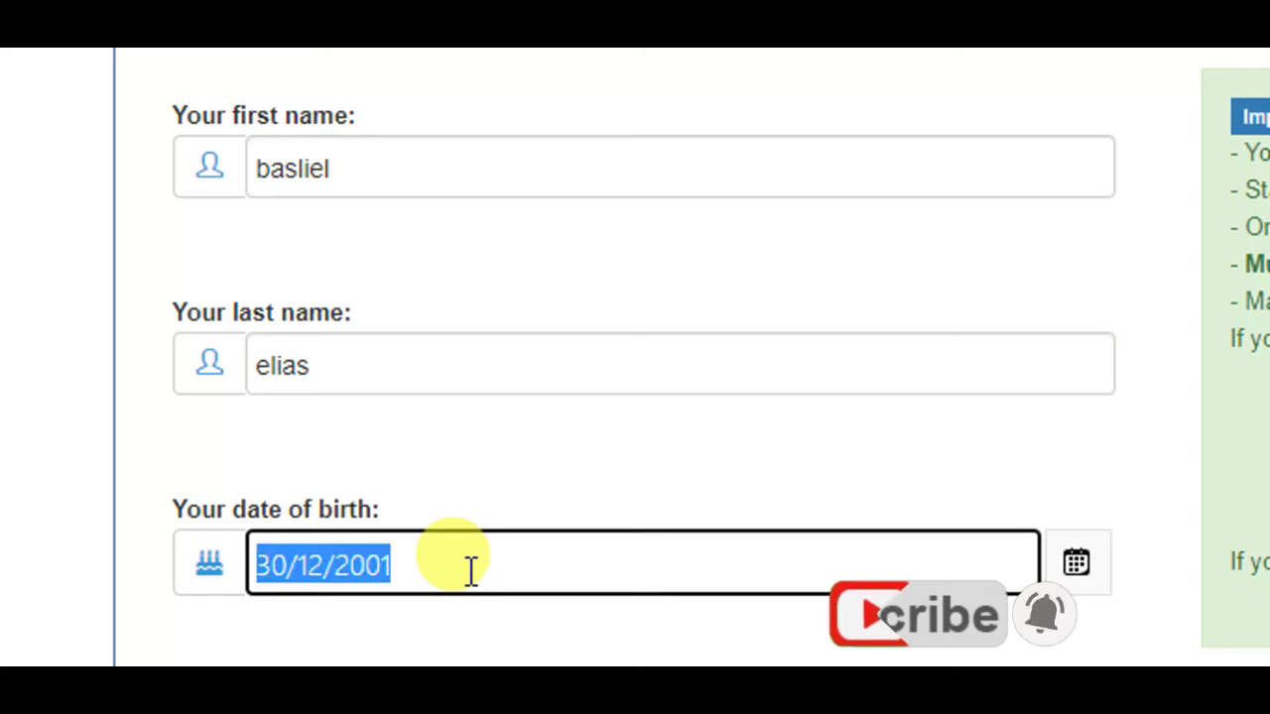
pyautogui.click(467, 626)
pyautogui.press('BackSpace')
pyautogui.press('BackSpace')
pyautogui.press('BackSpace')
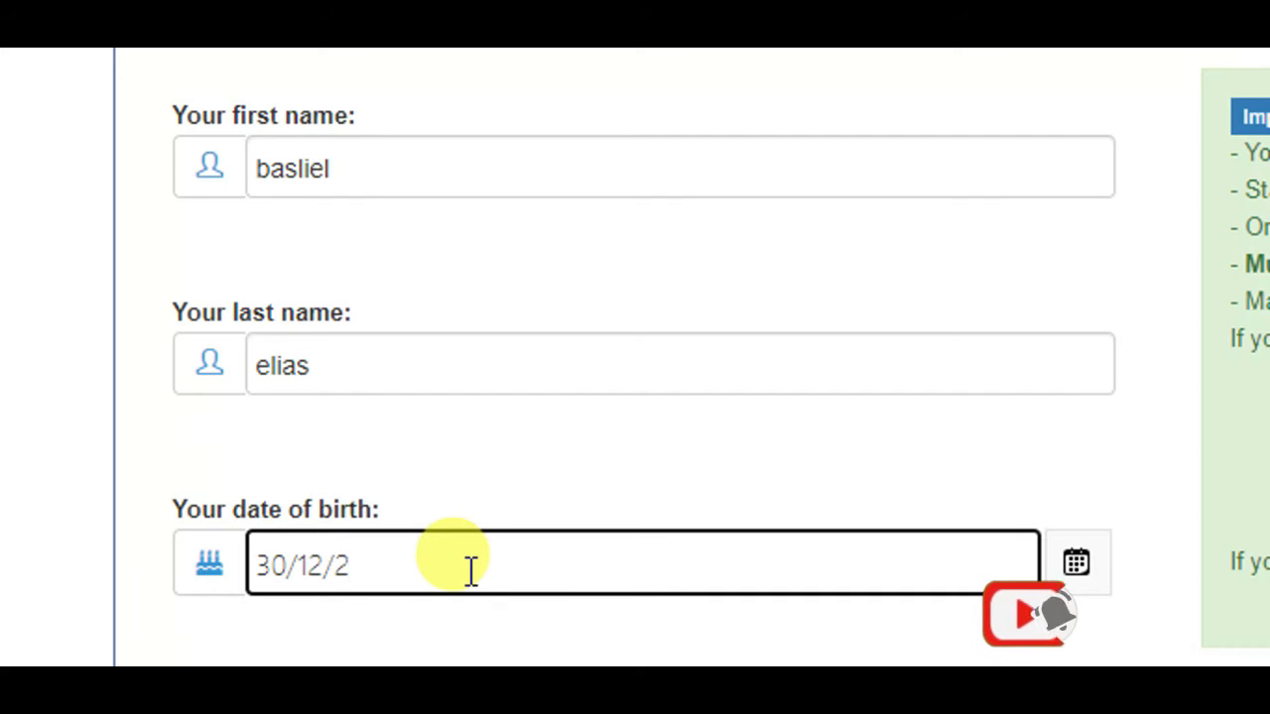
pyautogui.press('BackSpace')
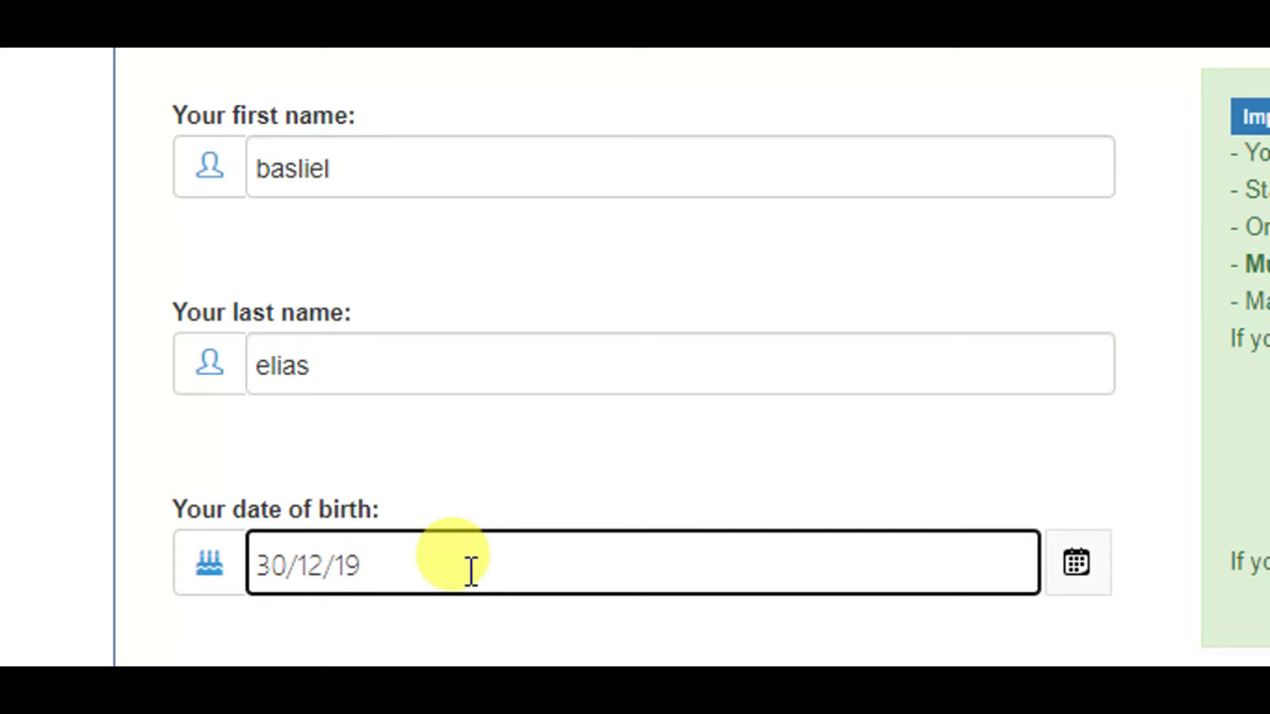
pyautogui.scroll(-5, 456, 585)
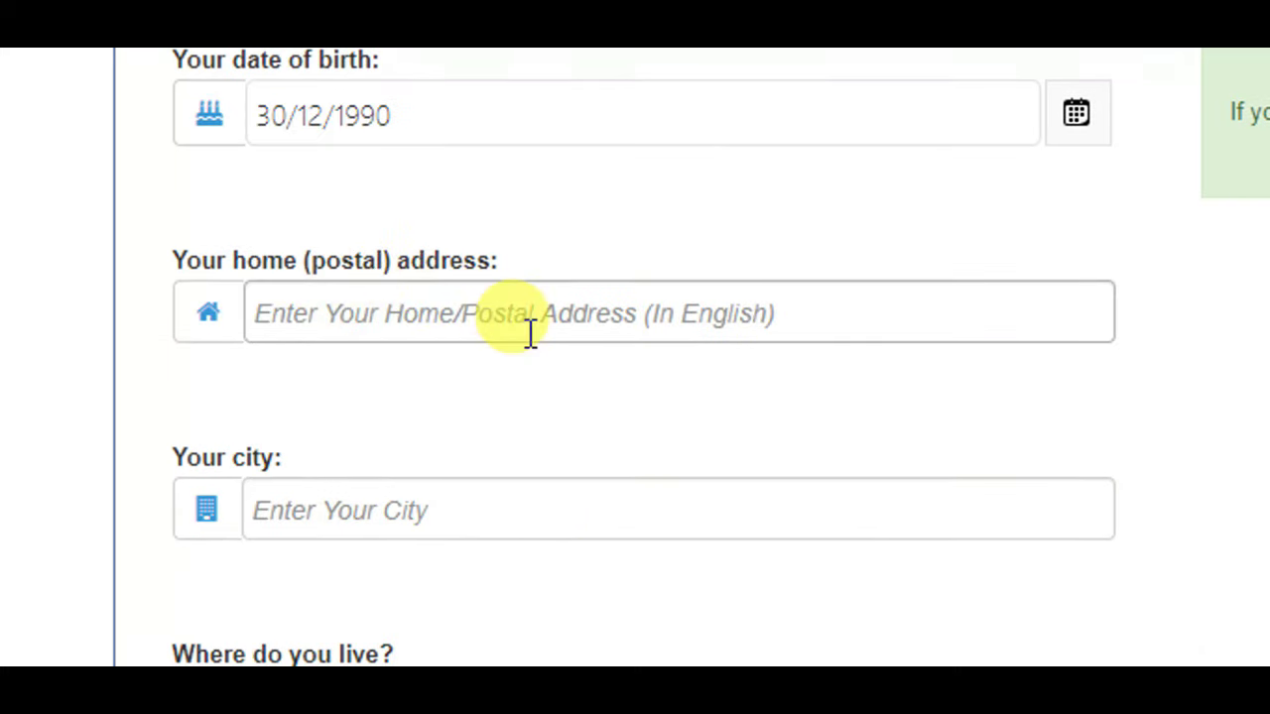
# - Fill in the home address and city fields
pyautogui.click(531, 332)
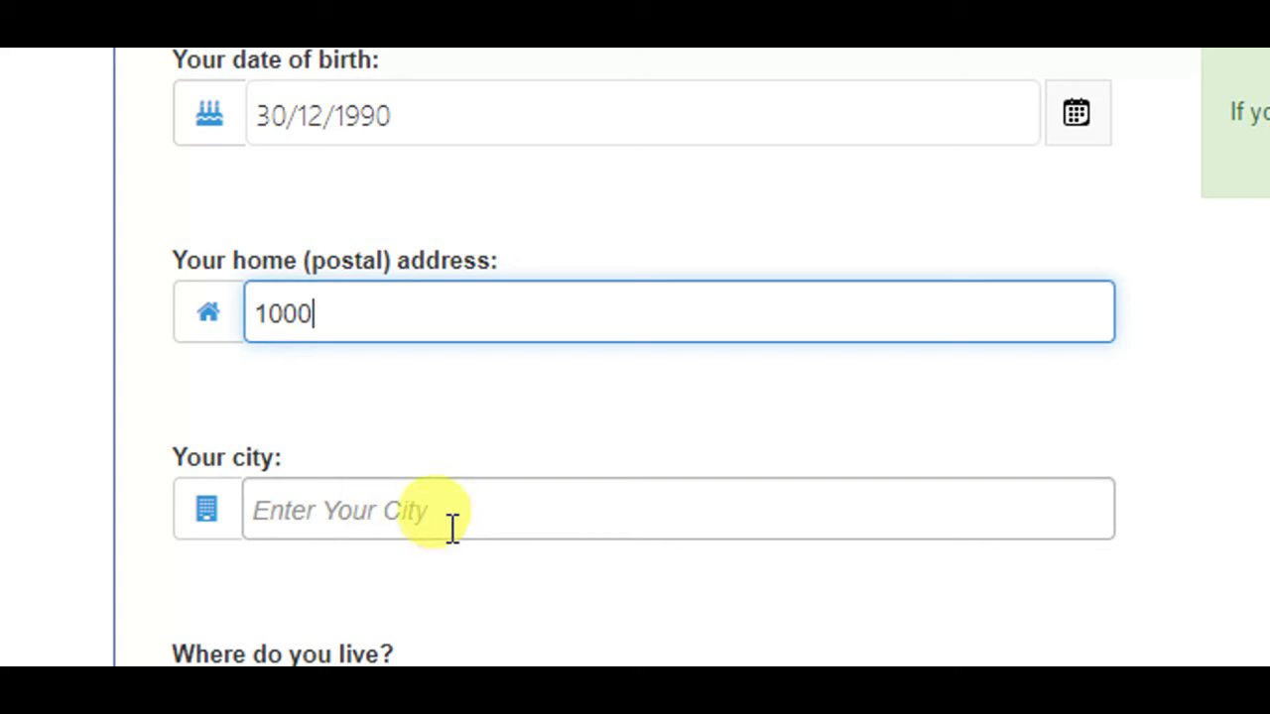
pyautogui.click(451, 528)
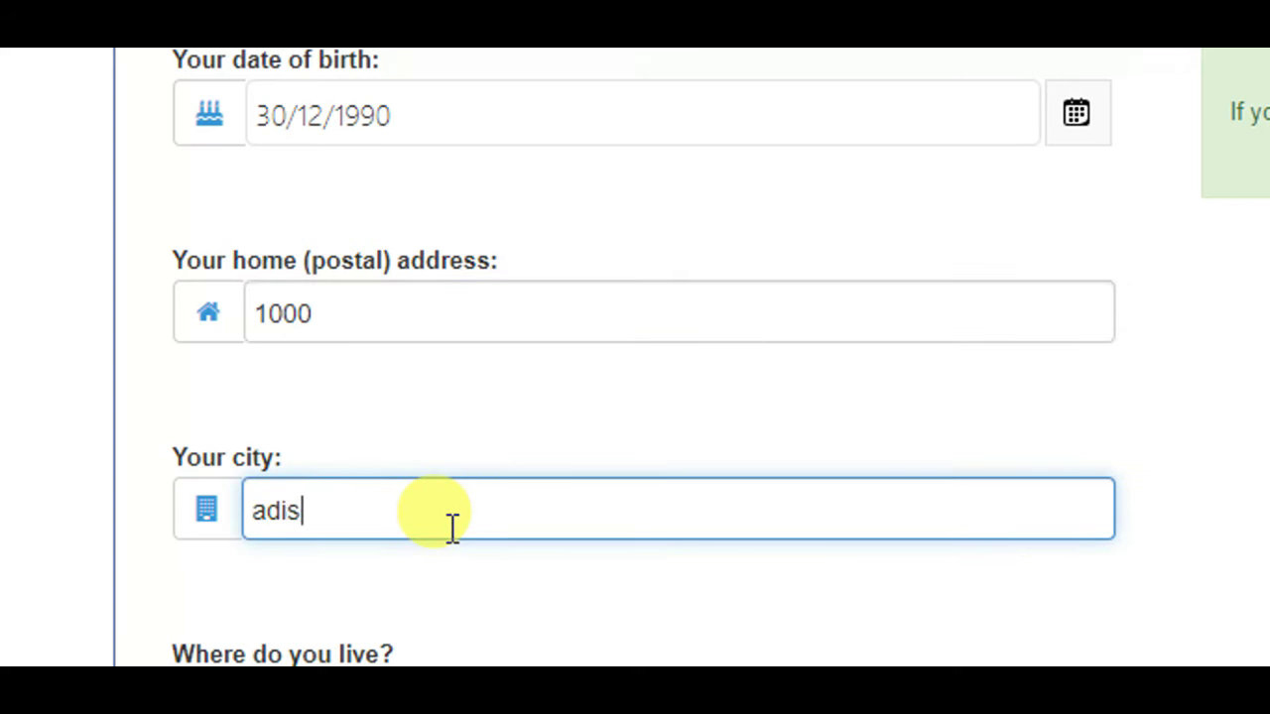
pyautogui.scroll(-1, 420, 639)
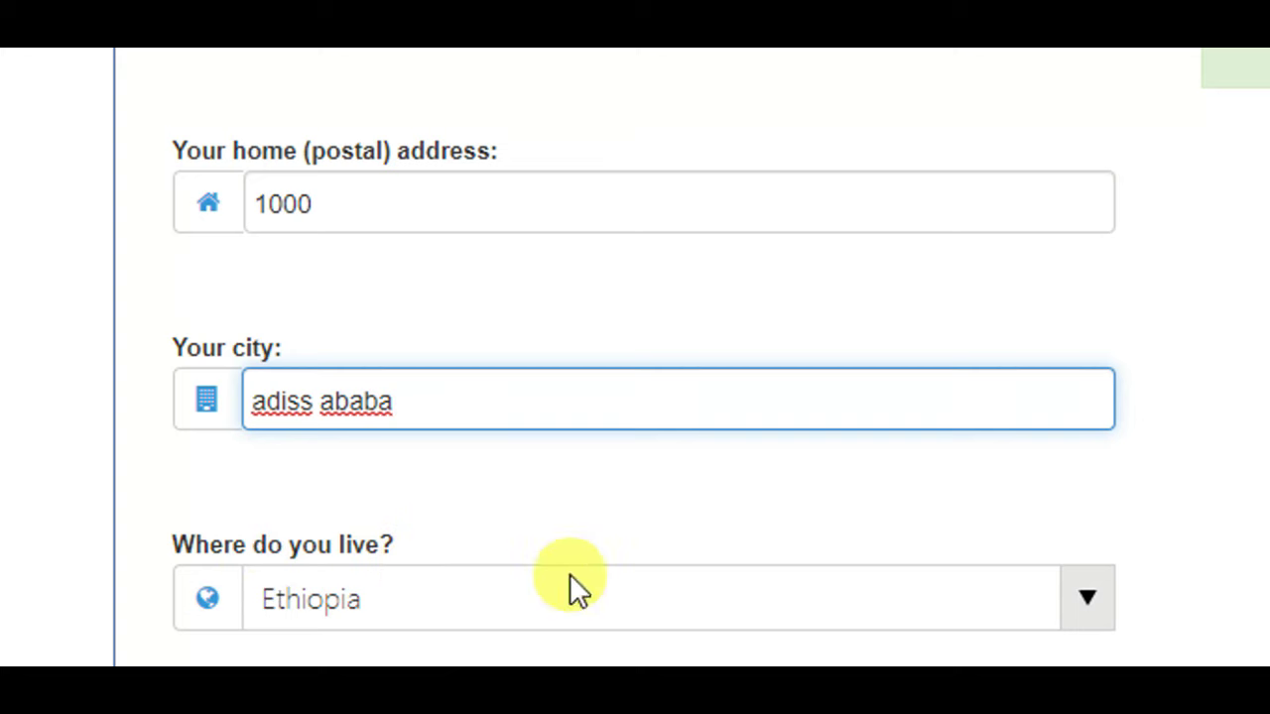
# - Set the country of residence to Ethiopia by filtering the list with 'et'
pyautogui.click(1086, 616)
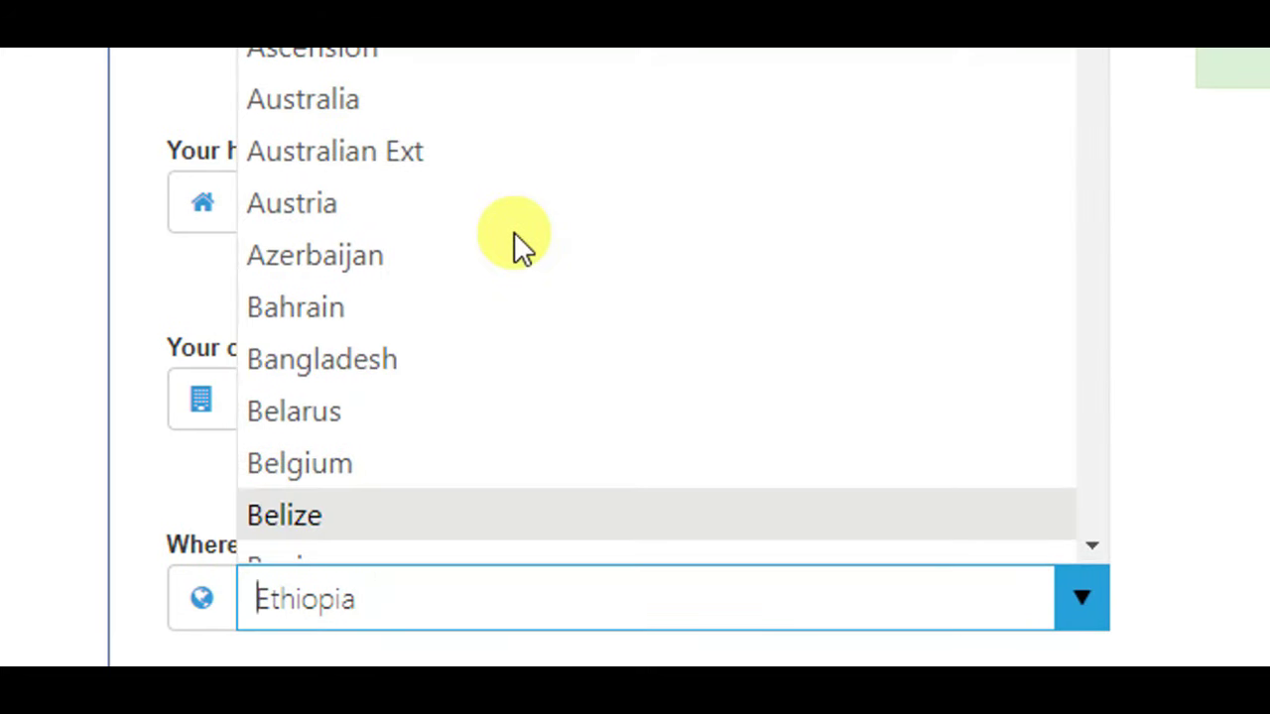
pyautogui.scroll(3, 321, 263)
pyautogui.scroll(-3, 376, 556)
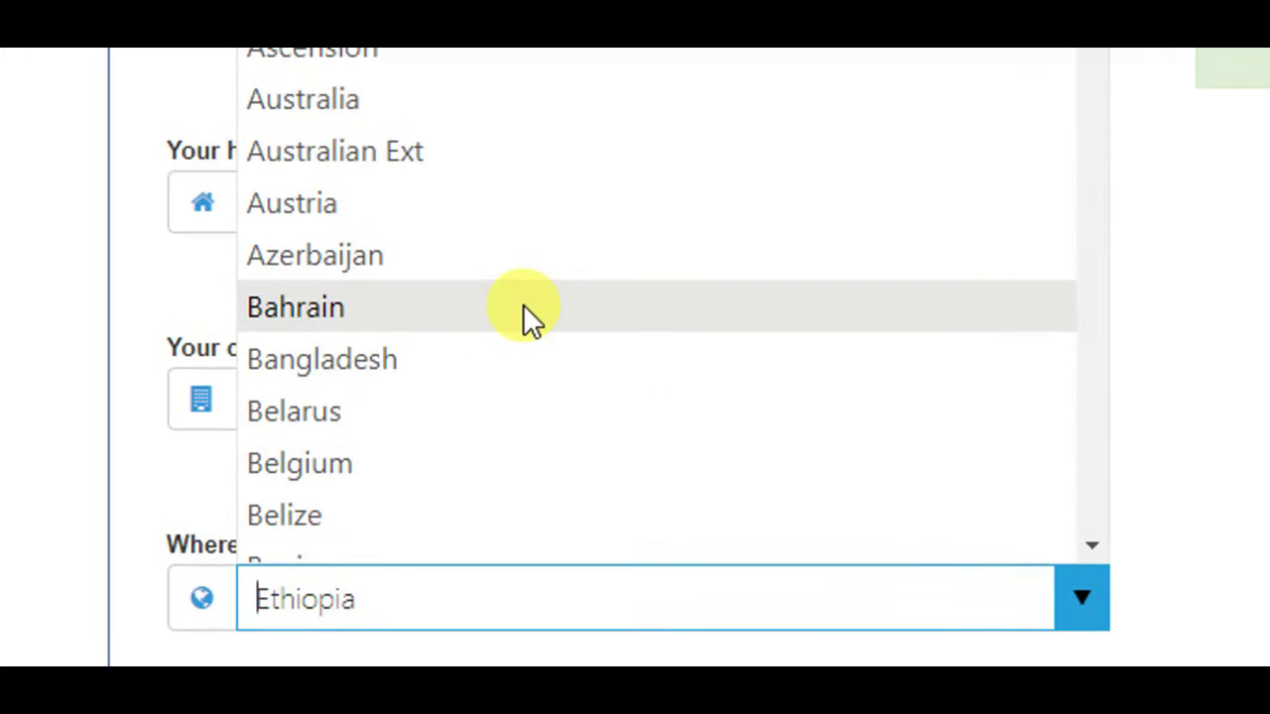
pyautogui.write('et')
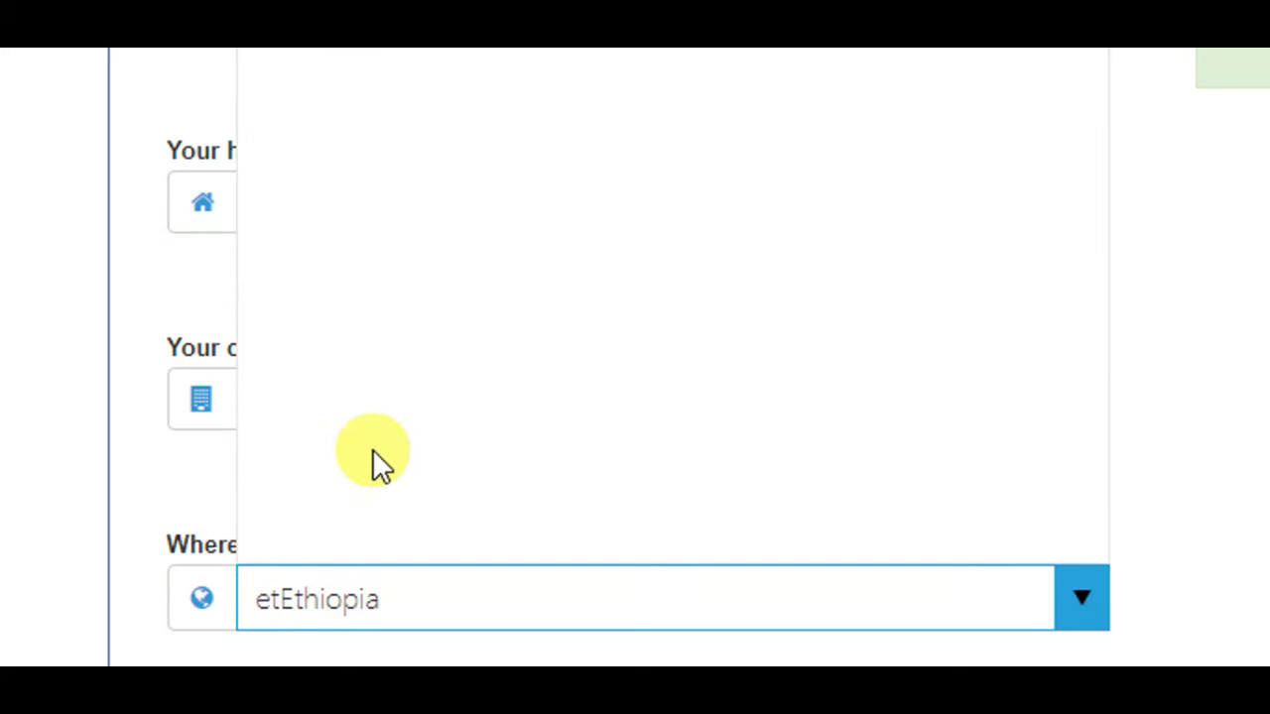
pyautogui.press('BackSpace')
pyautogui.press('BackSpace')
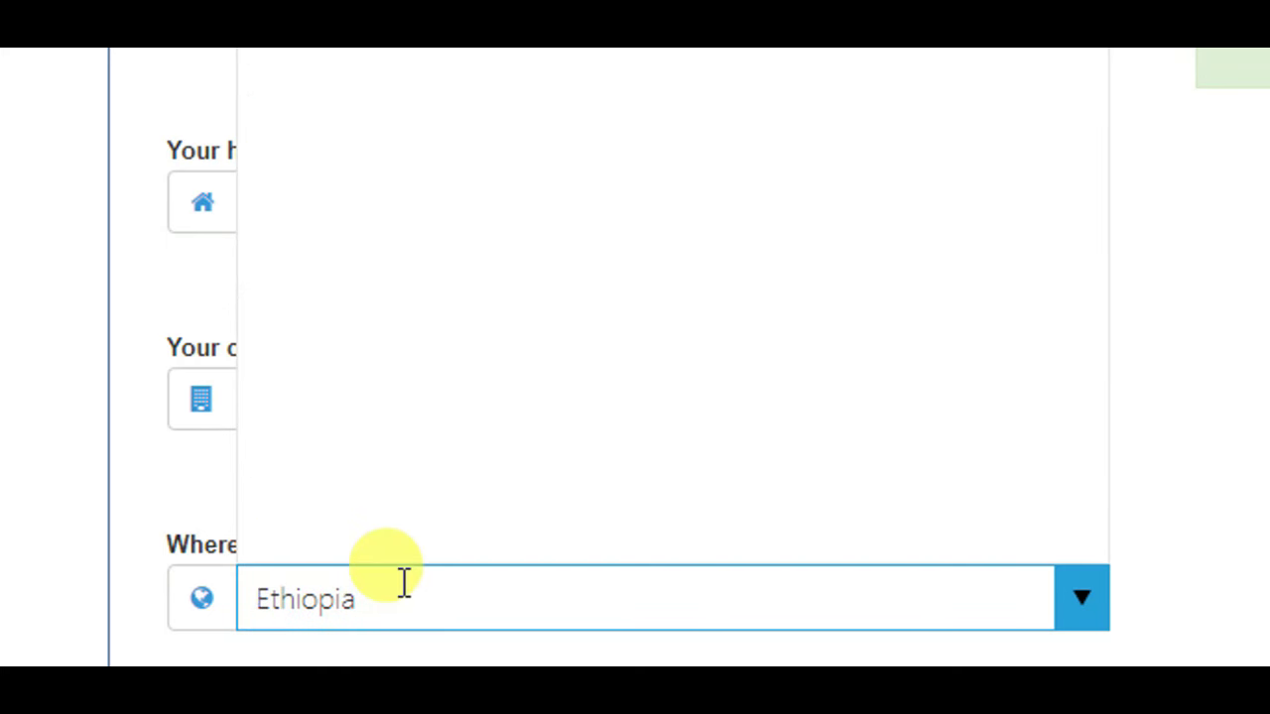
pyautogui.hotkey('ctrl', 'a')
pyautogui.press('BackSpace')
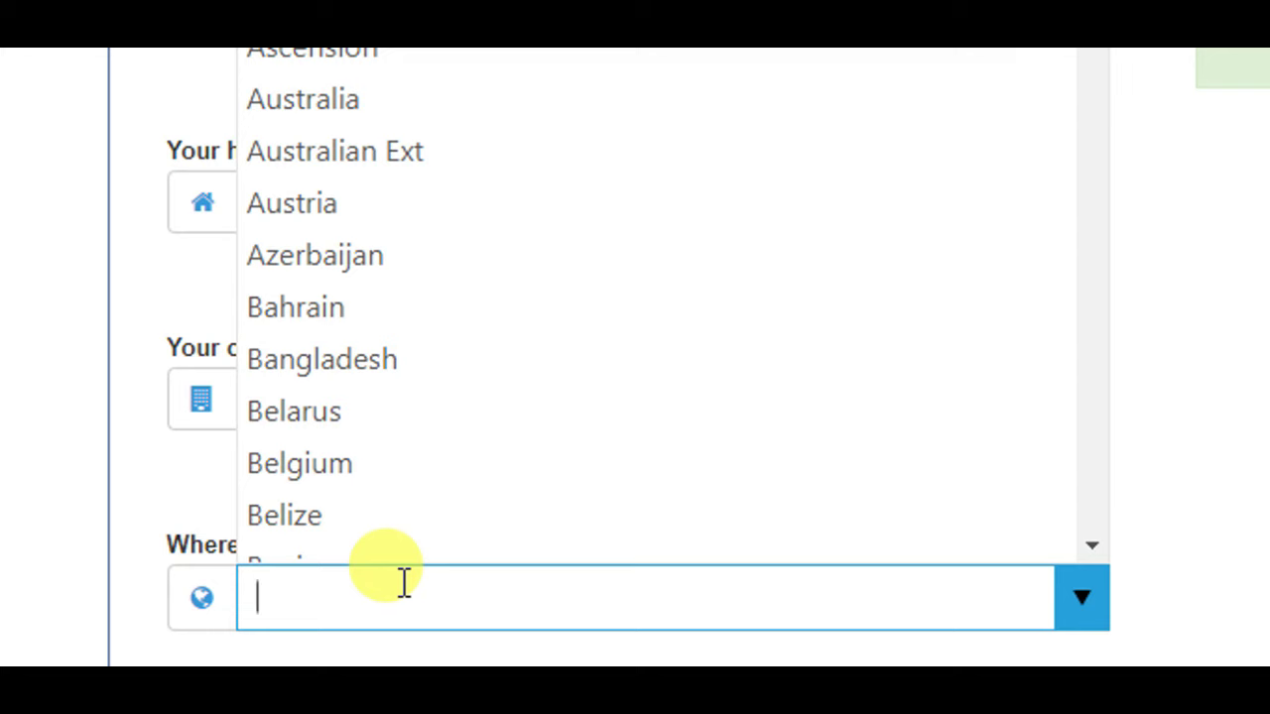
pyautogui.write('et')
pyautogui.scroll(6, 339, 211)
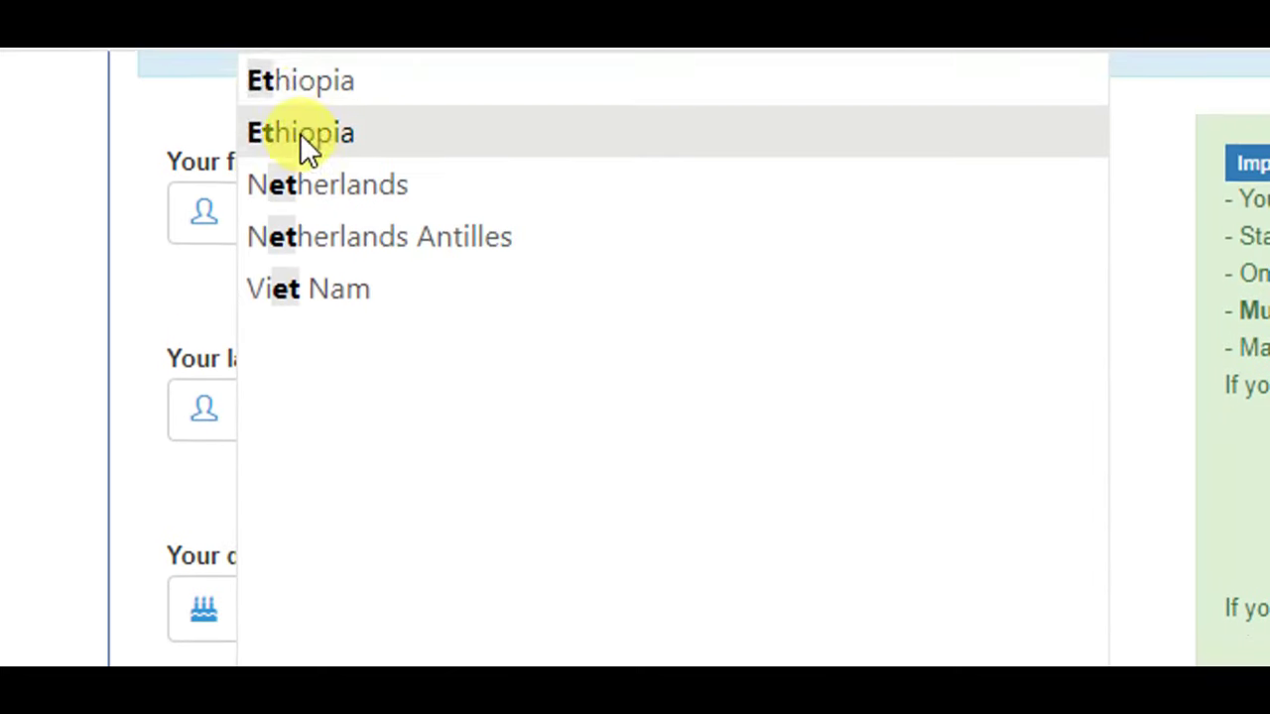
pyautogui.click(370, 96)
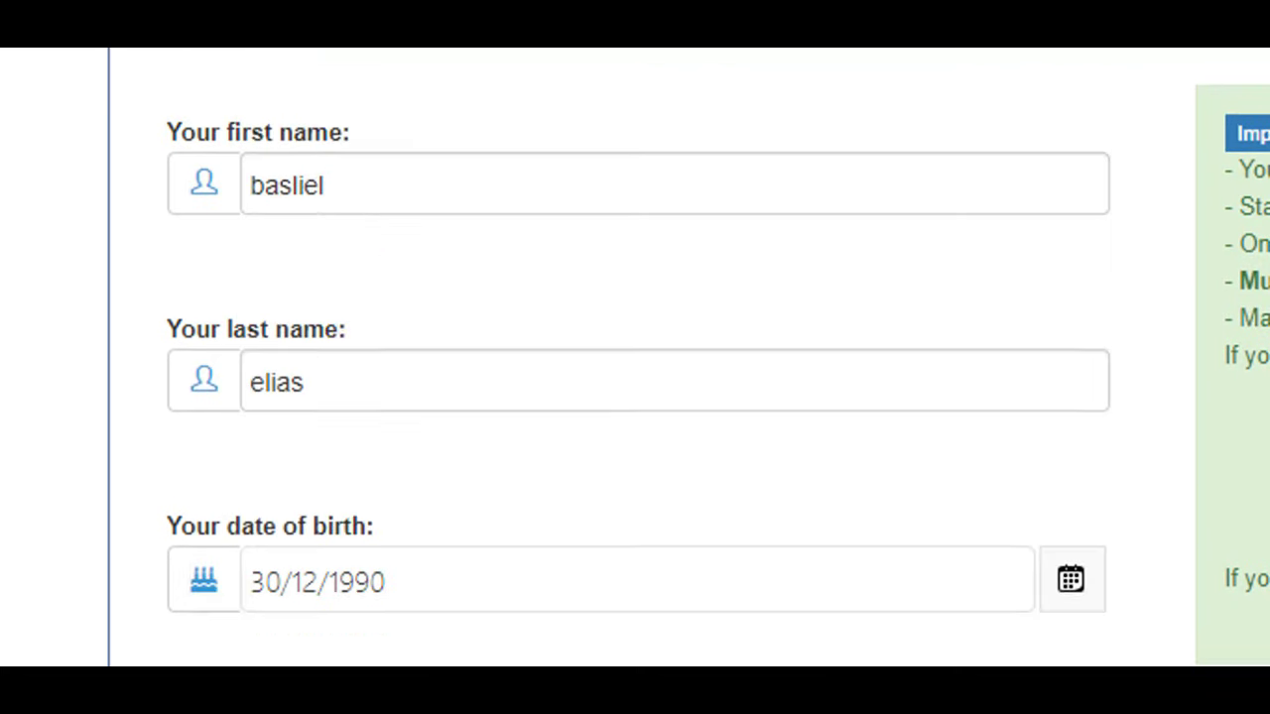
pyautogui.scroll(-5, 351, 598)
# - Enter zip code 1000 and the full phone number in international format
pyautogui.moveTo(1259, 298); pyautogui.dragTo(1260, 352)
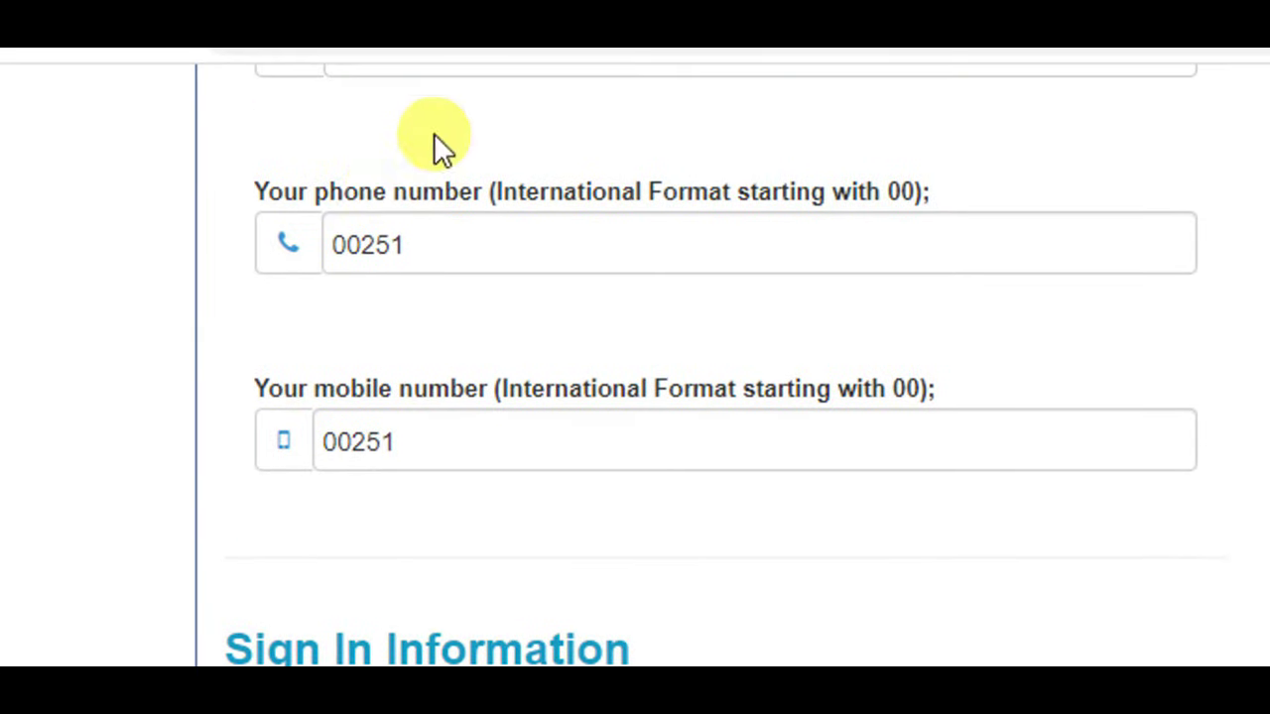
pyautogui.moveTo(1265, 550); pyautogui.dragTo(1249, 471)
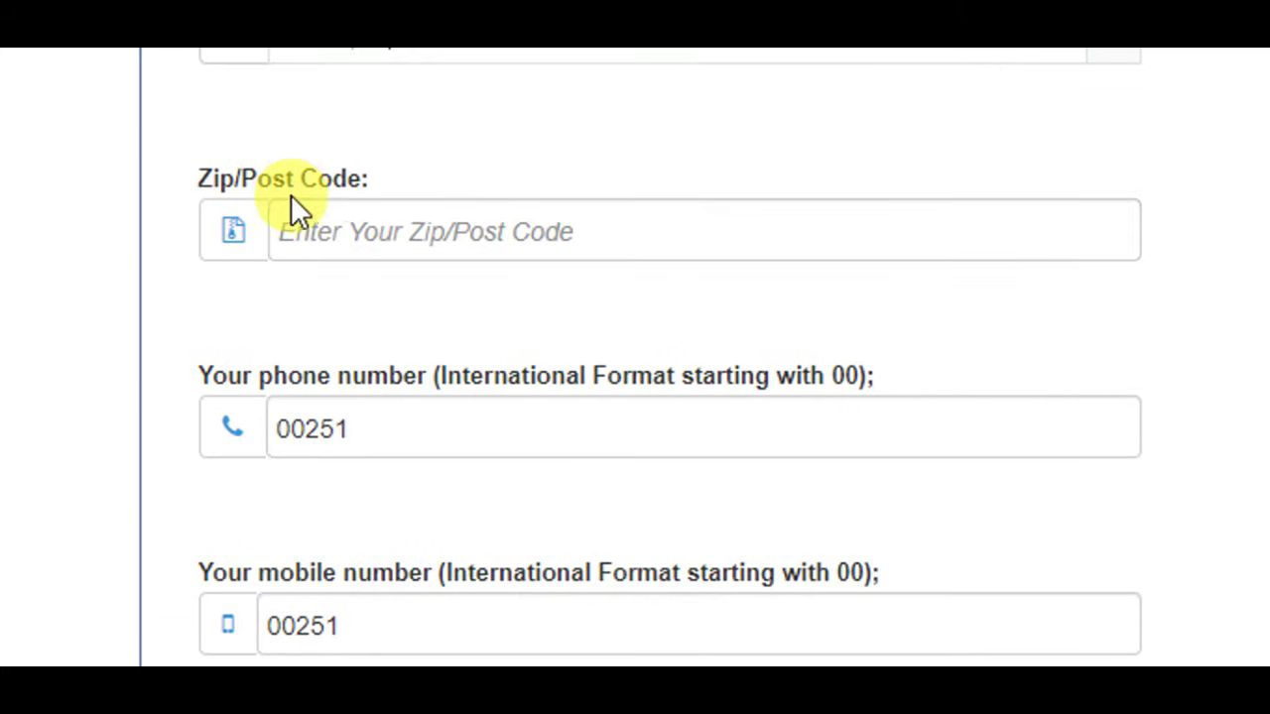
pyautogui.click(333, 238)
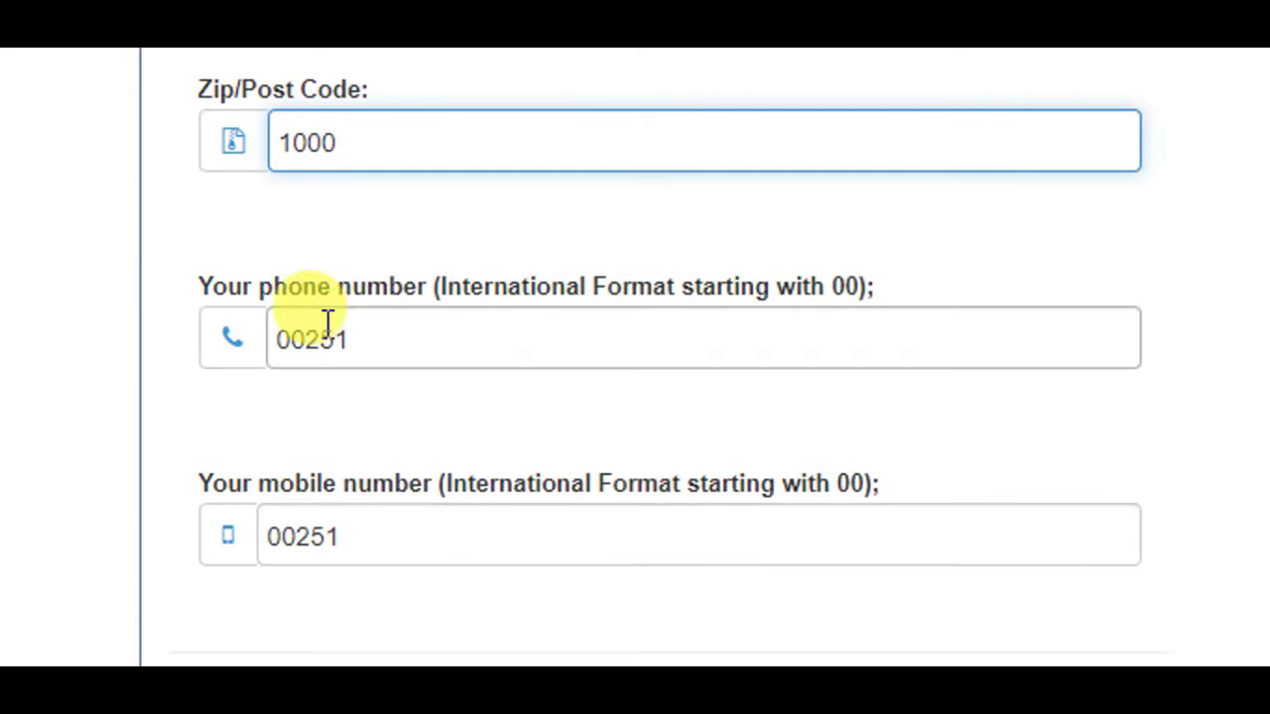
pyautogui.click(349, 345)
pyautogui.moveTo(349, 344); pyautogui.dragTo(283, 347)
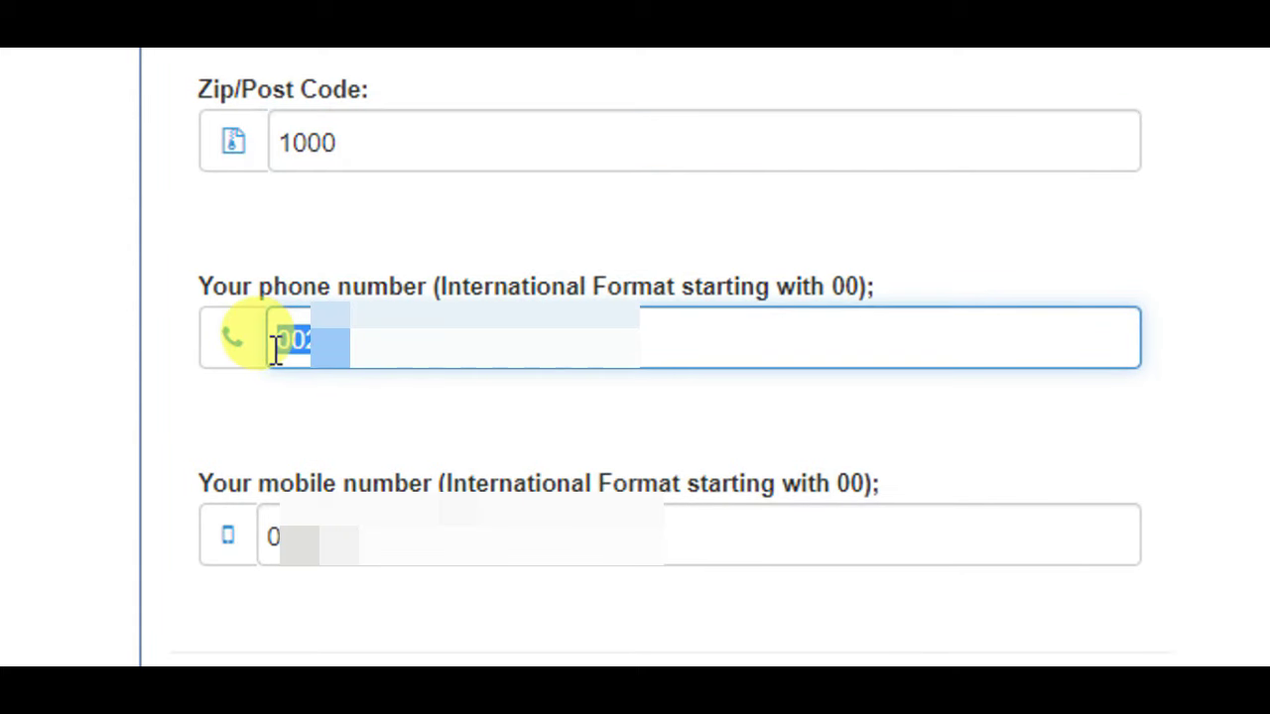
pyautogui.press('Right')
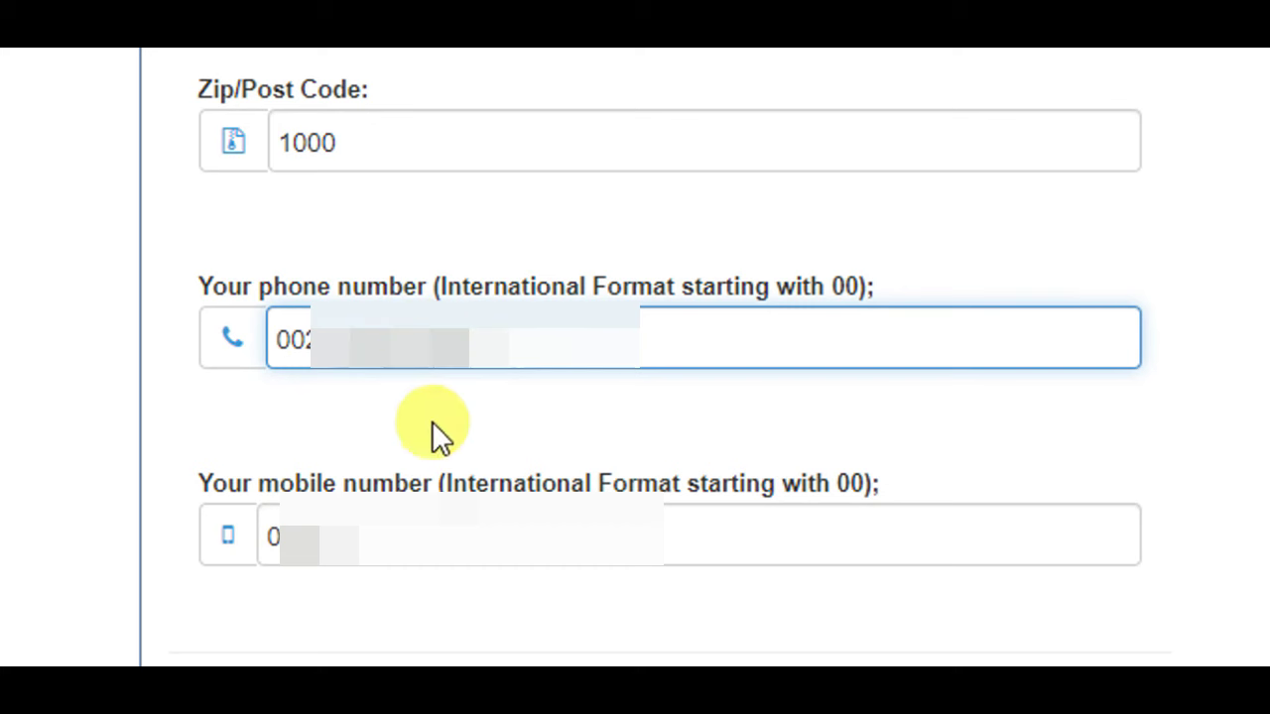
# - Copy the phone number into the mobile number field
pyautogui.doubleClick(283, 346)
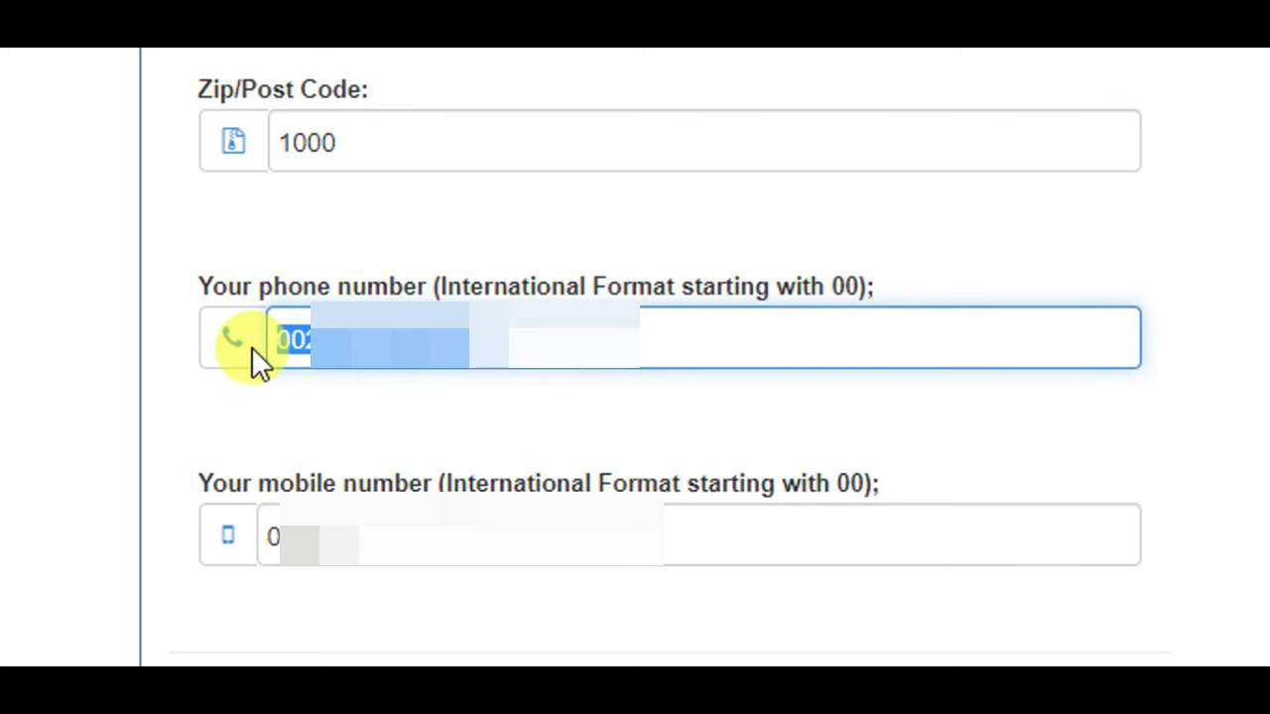
pyautogui.rightClick(323, 337)
pyautogui.click(425, 474)
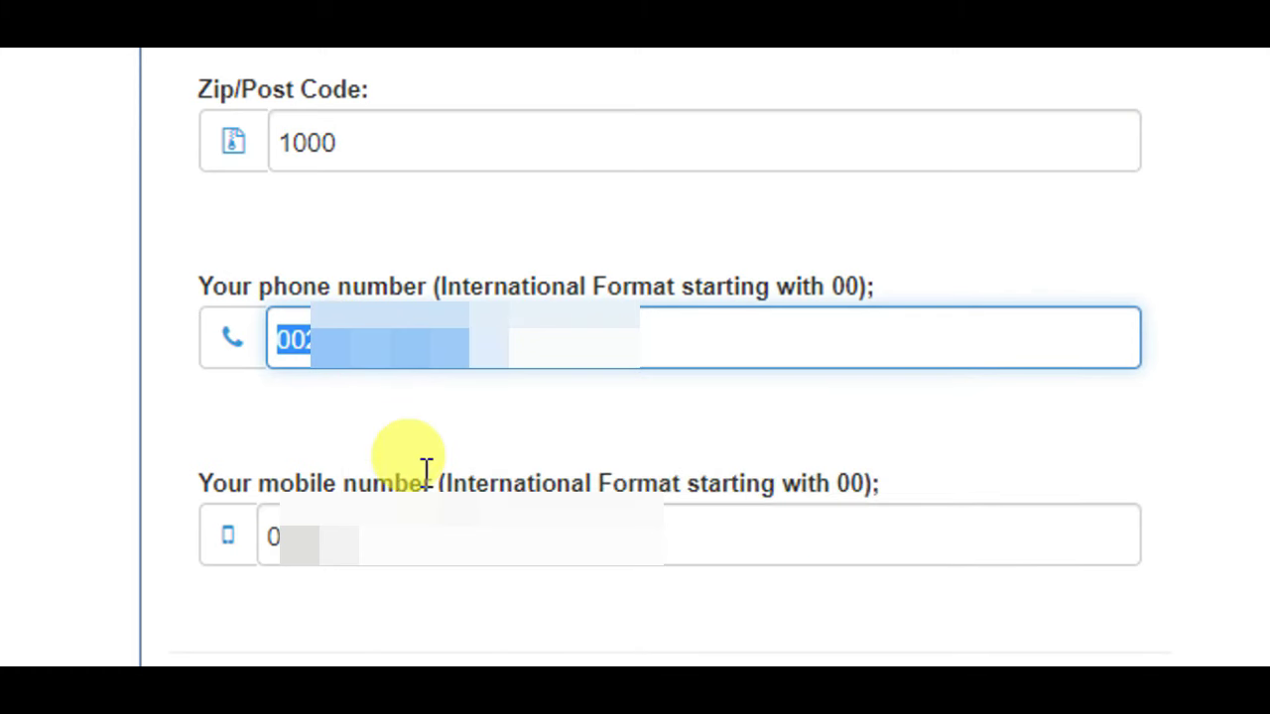
pyautogui.click(426, 540)
pyautogui.doubleClick(426, 541)
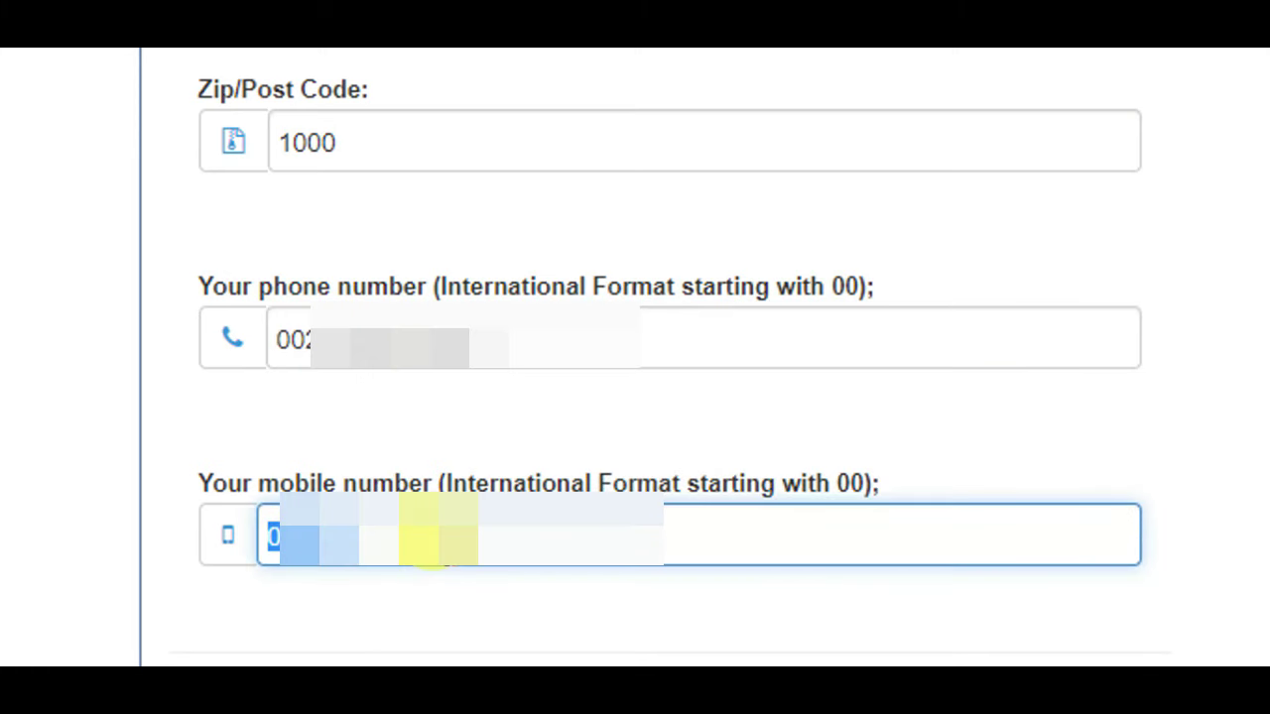
pyautogui.hotkey('ctrl', 'v')
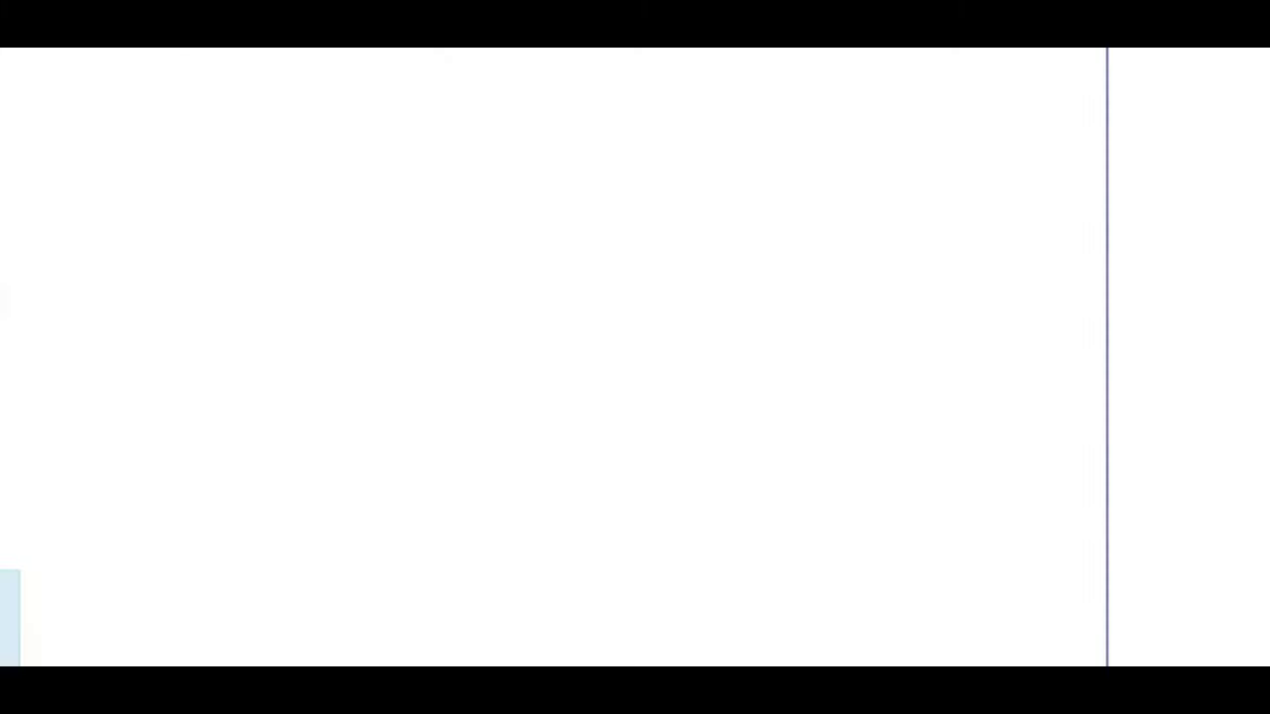
# - Paste the sign-in email address into both email fields
pyautogui.moveTo(1253, 142); pyautogui.dragTo(1253, 275)
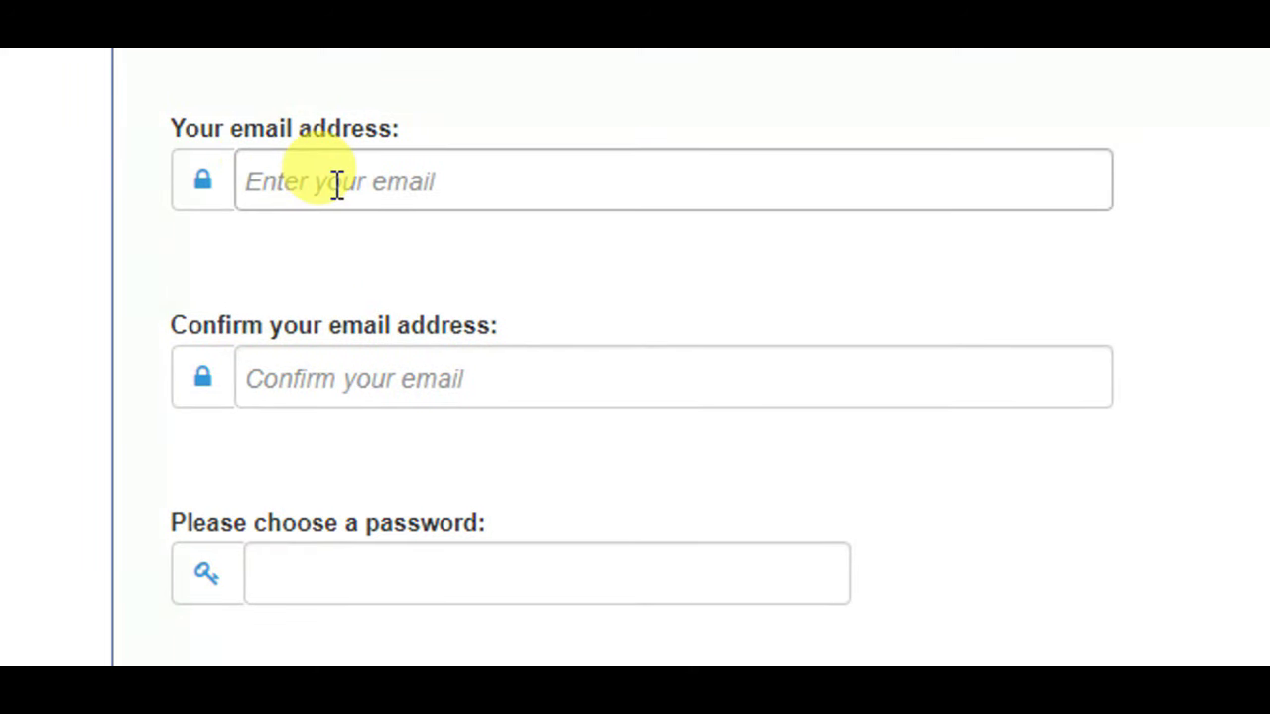
pyautogui.click(337, 184)
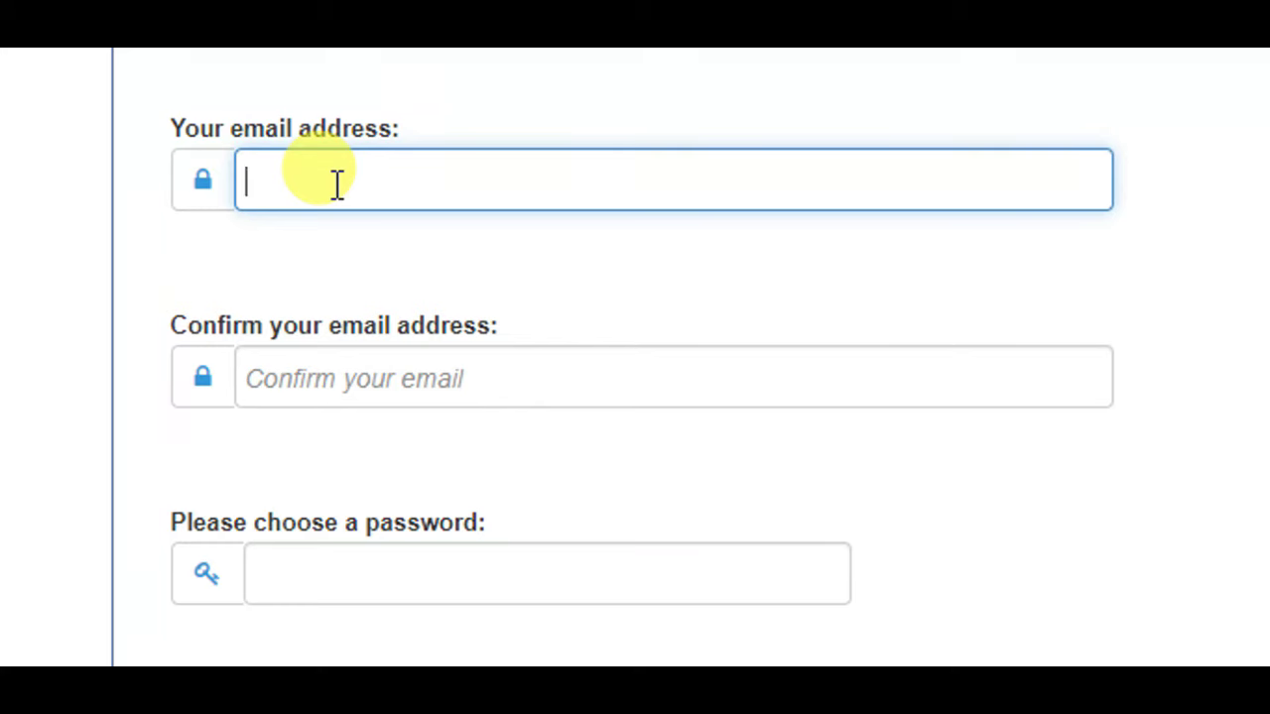
pyautogui.rightClick(414, 449)
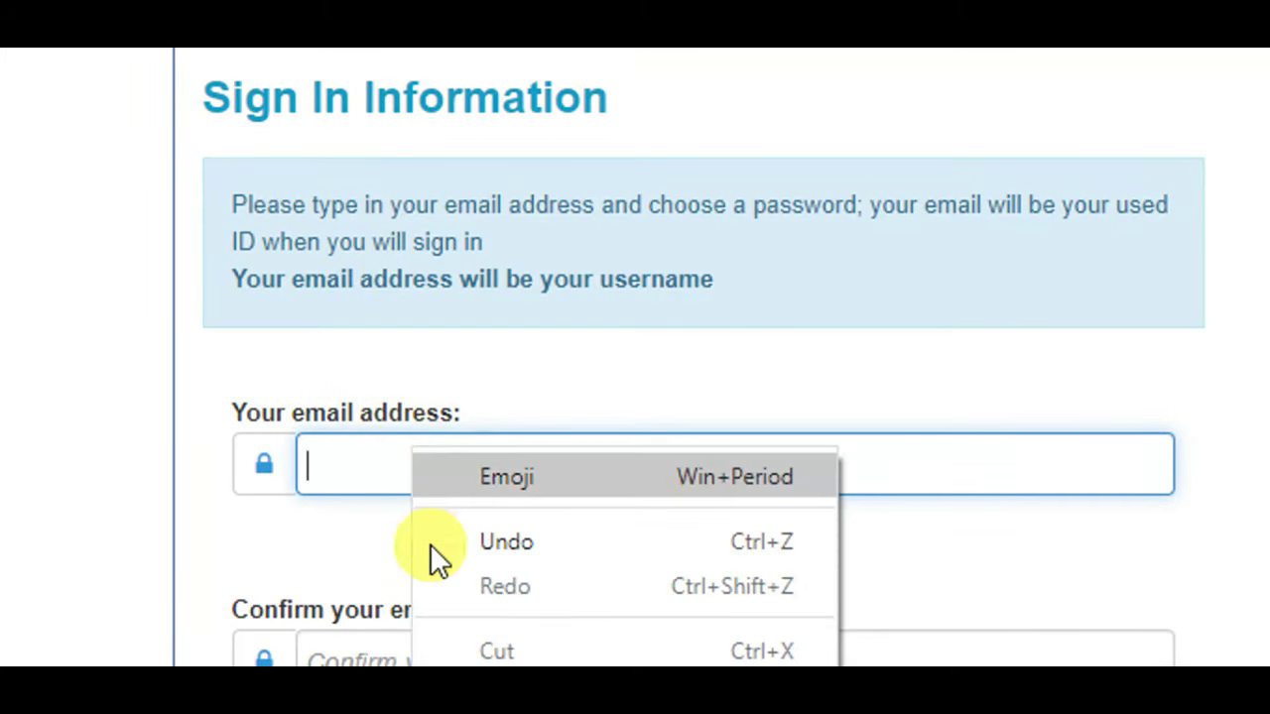
pyautogui.click(483, 584)
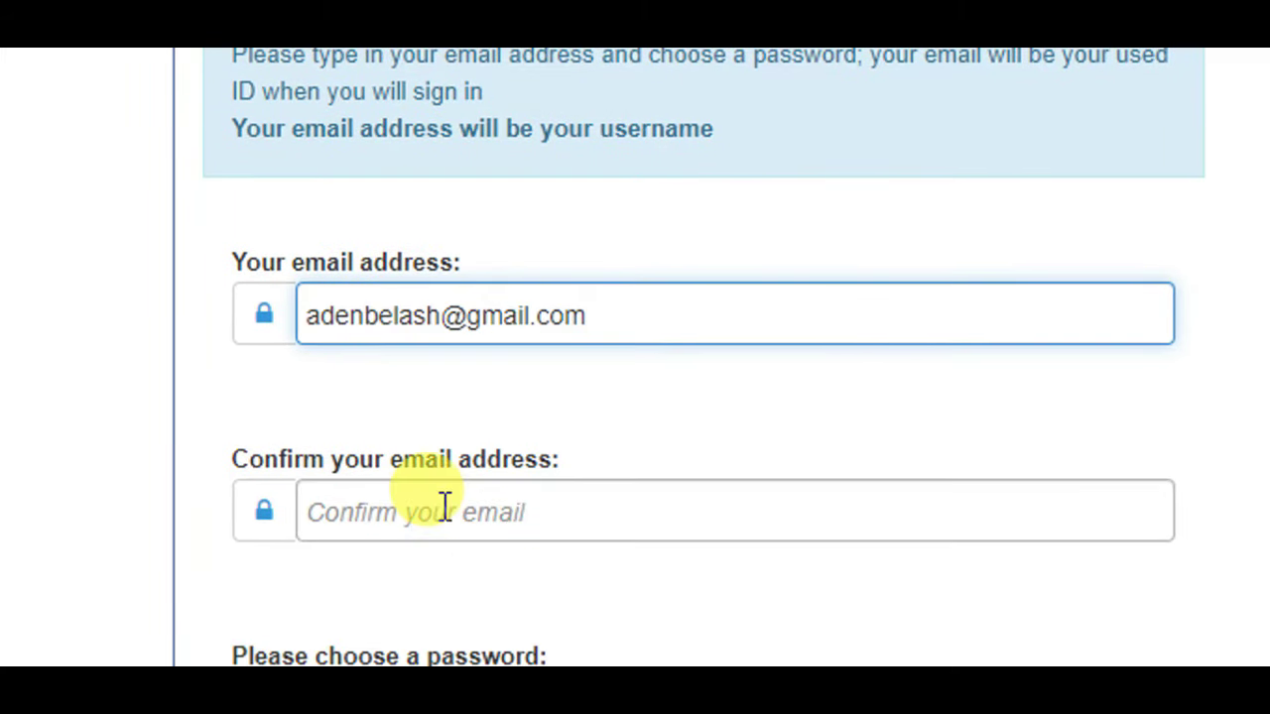
pyautogui.click(443, 506)
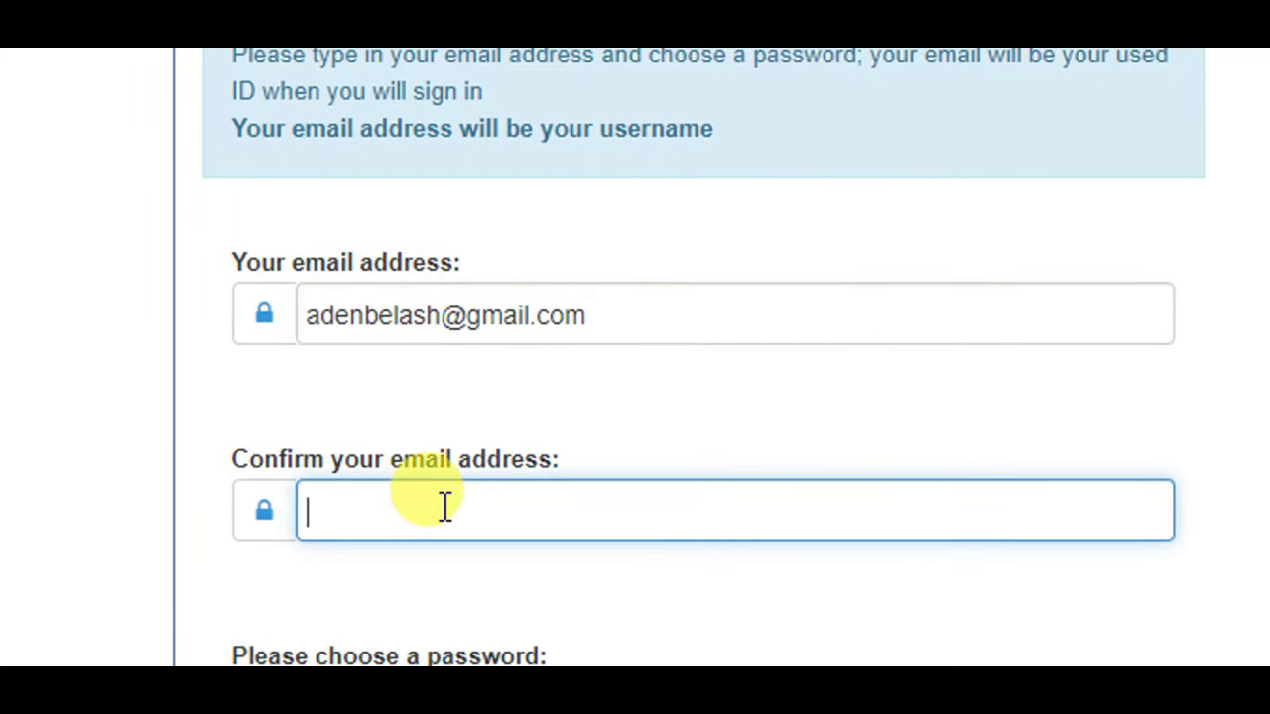
pyautogui.rightClick(444, 506)
pyautogui.click(518, 208)
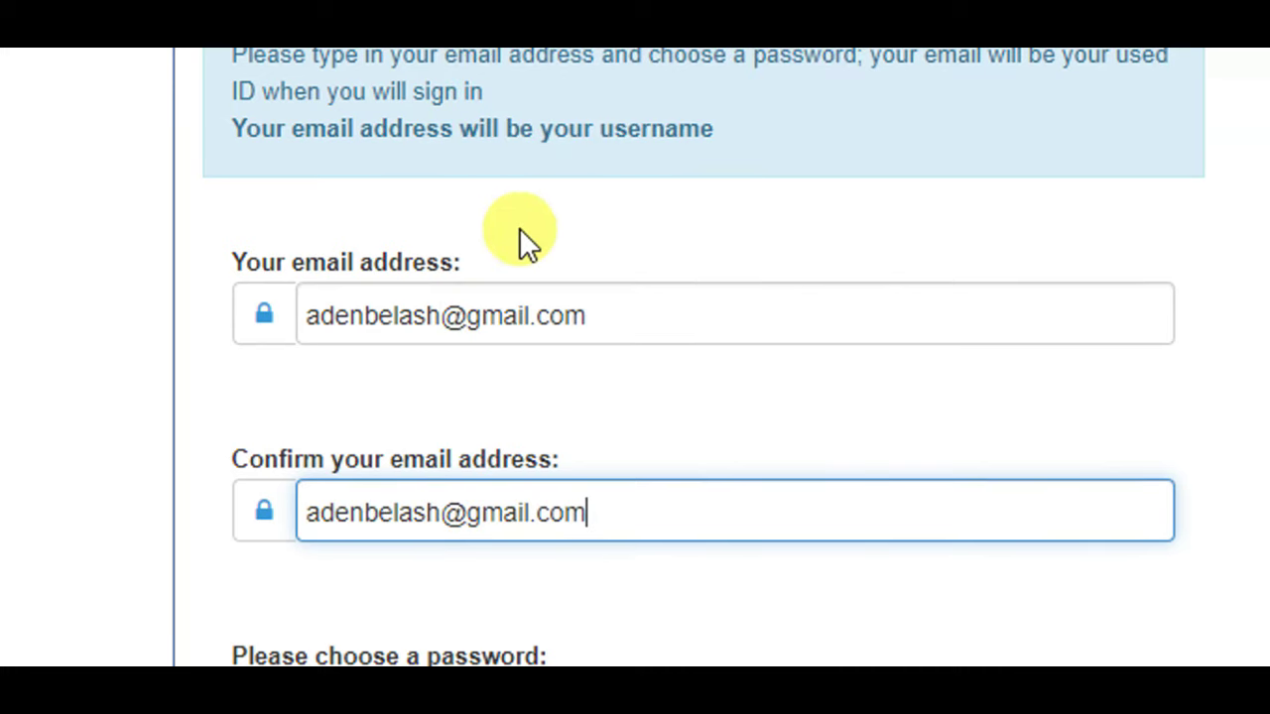
# - Enter a matching password in both password fields, appending '!' to reach Strong
pyautogui.click(424, 459)
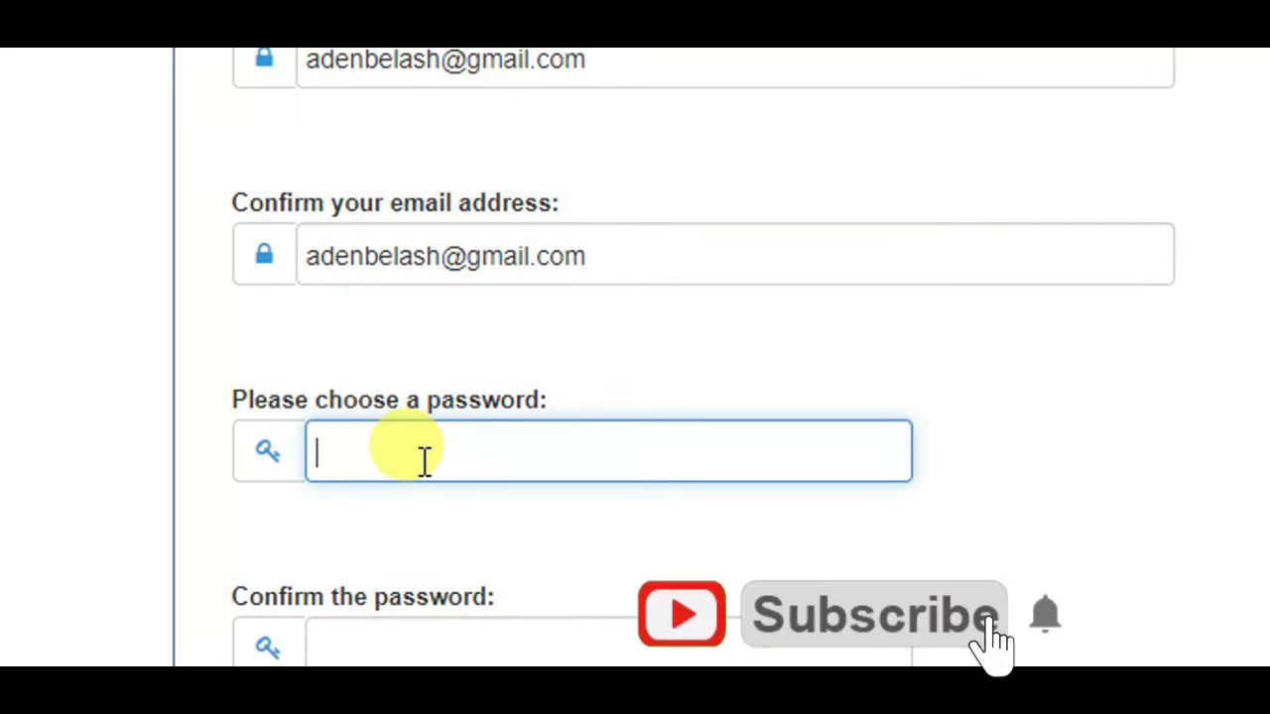
pyautogui.write('••••••••••••••')
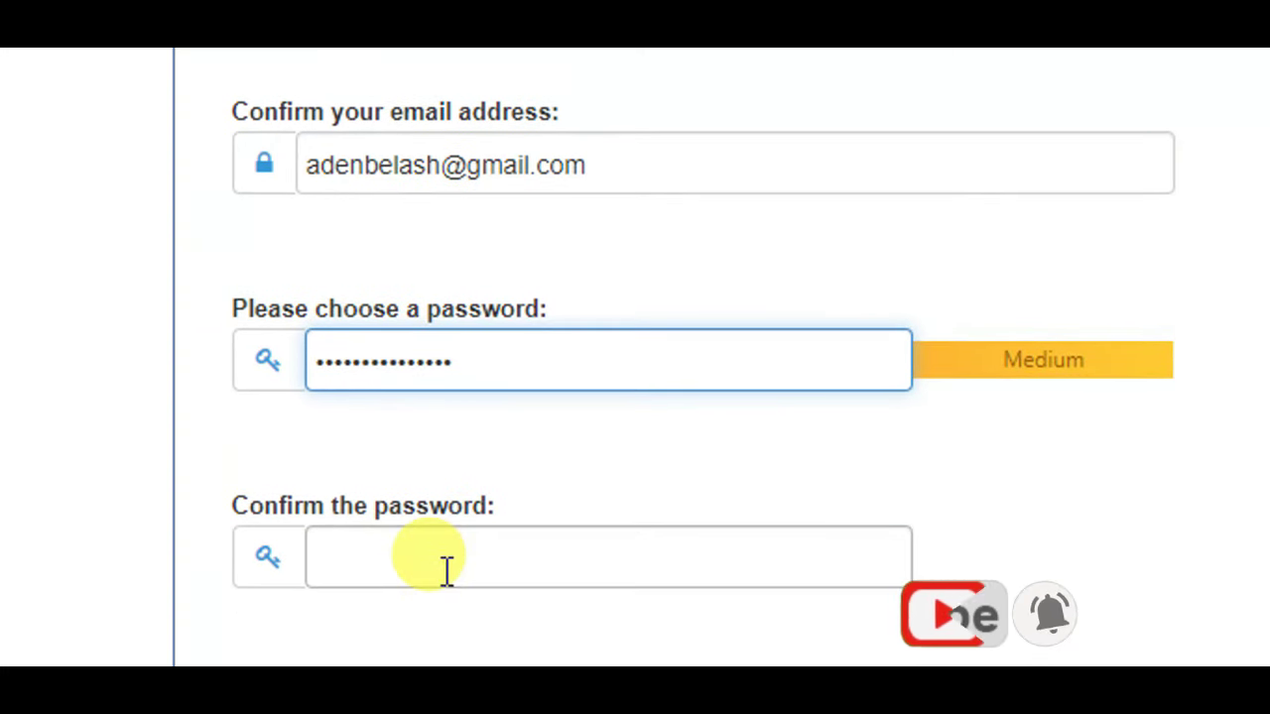
pyautogui.click(446, 624)
pyautogui.write('•••••••')
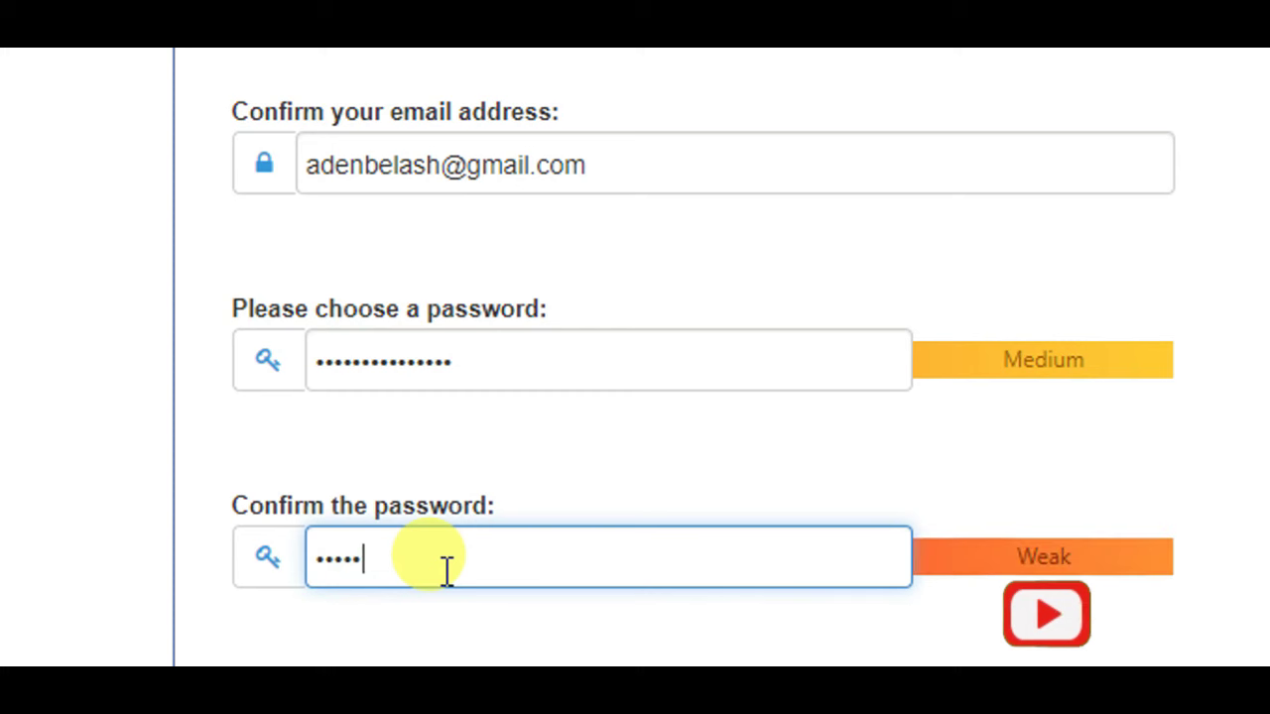
pyautogui.write('••')
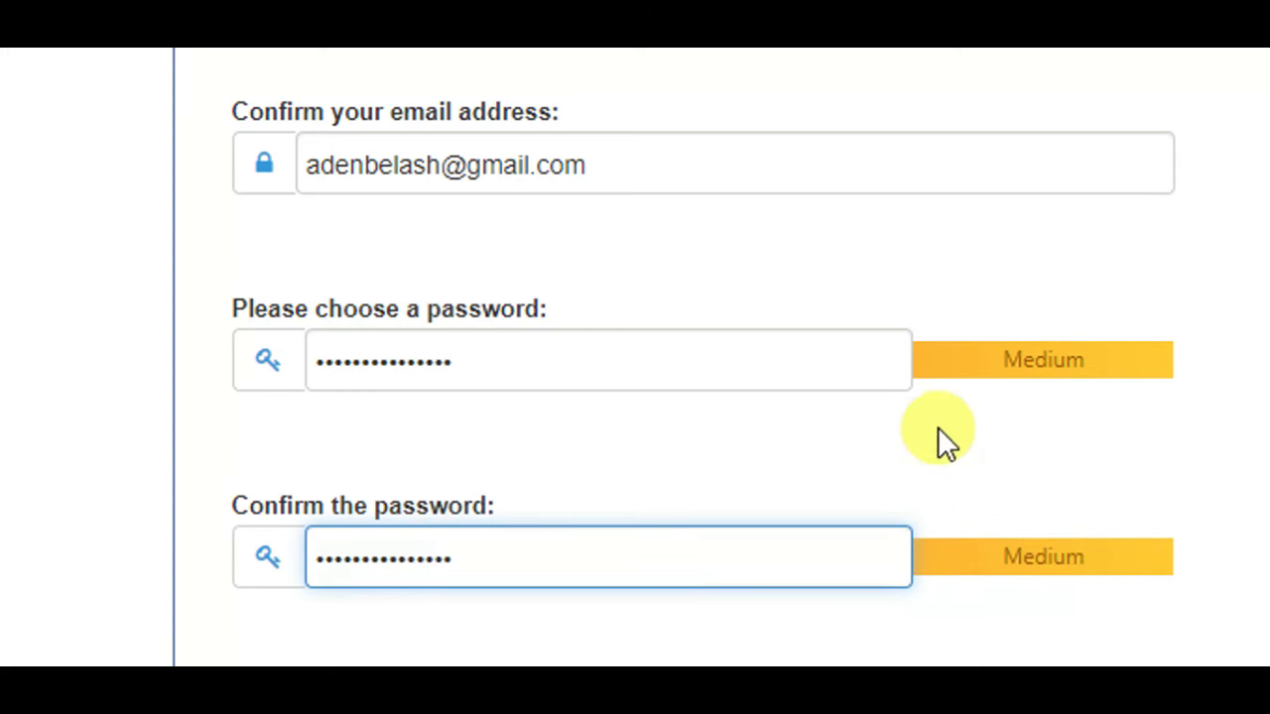
pyautogui.scroll(-1, 976, 402)
pyautogui.click(328, 334)
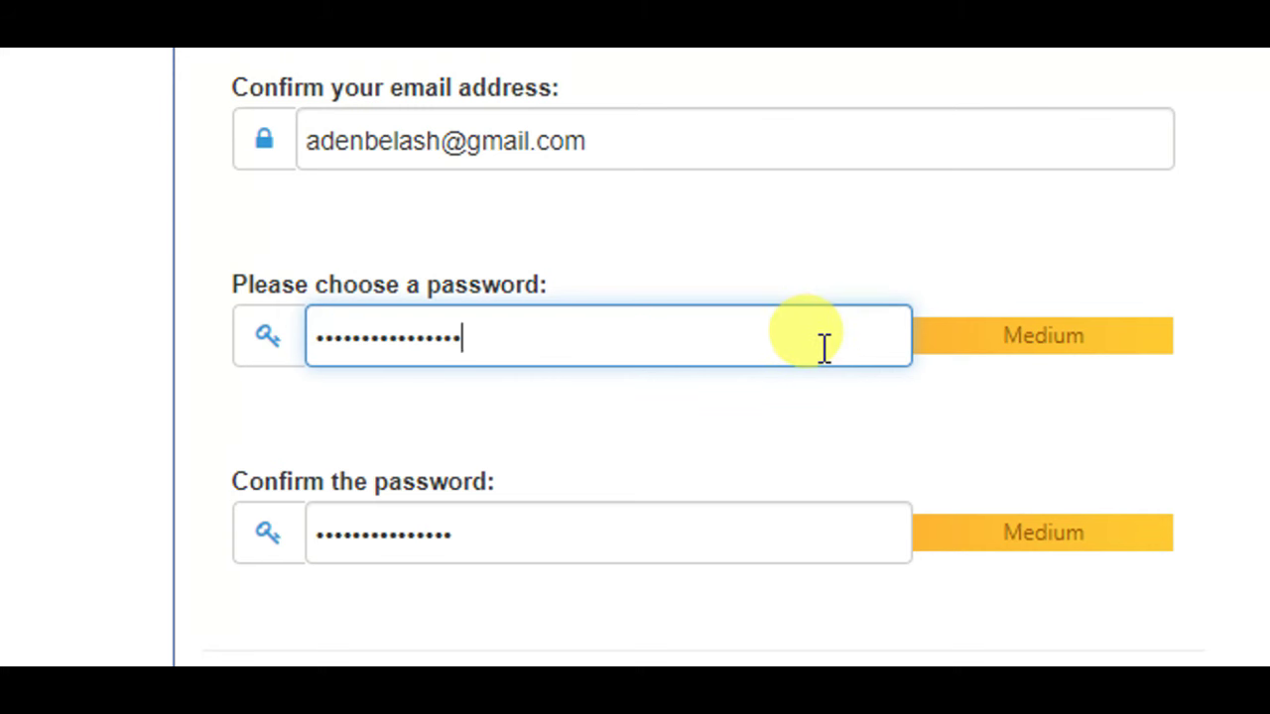
pyautogui.write('!')
pyautogui.click(573, 533)
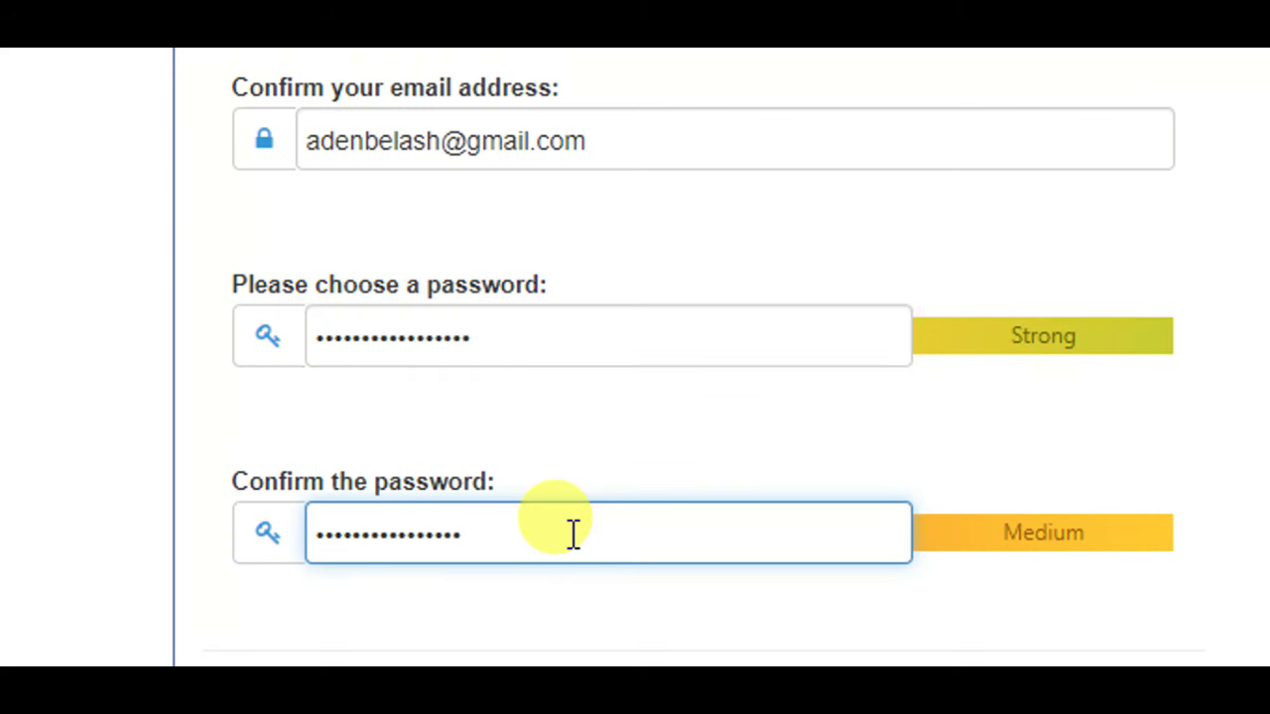
pyautogui.write('!')
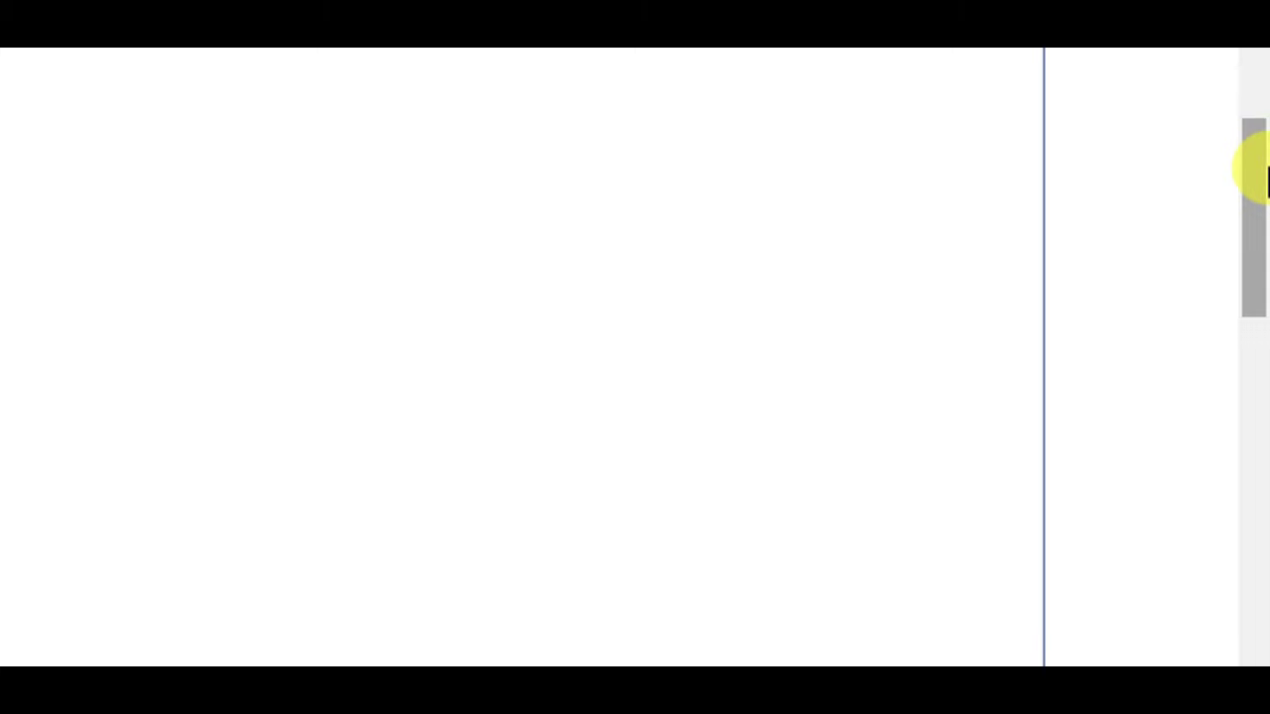
pyautogui.moveTo(1247, 169); pyautogui.dragTo(1251, 286)
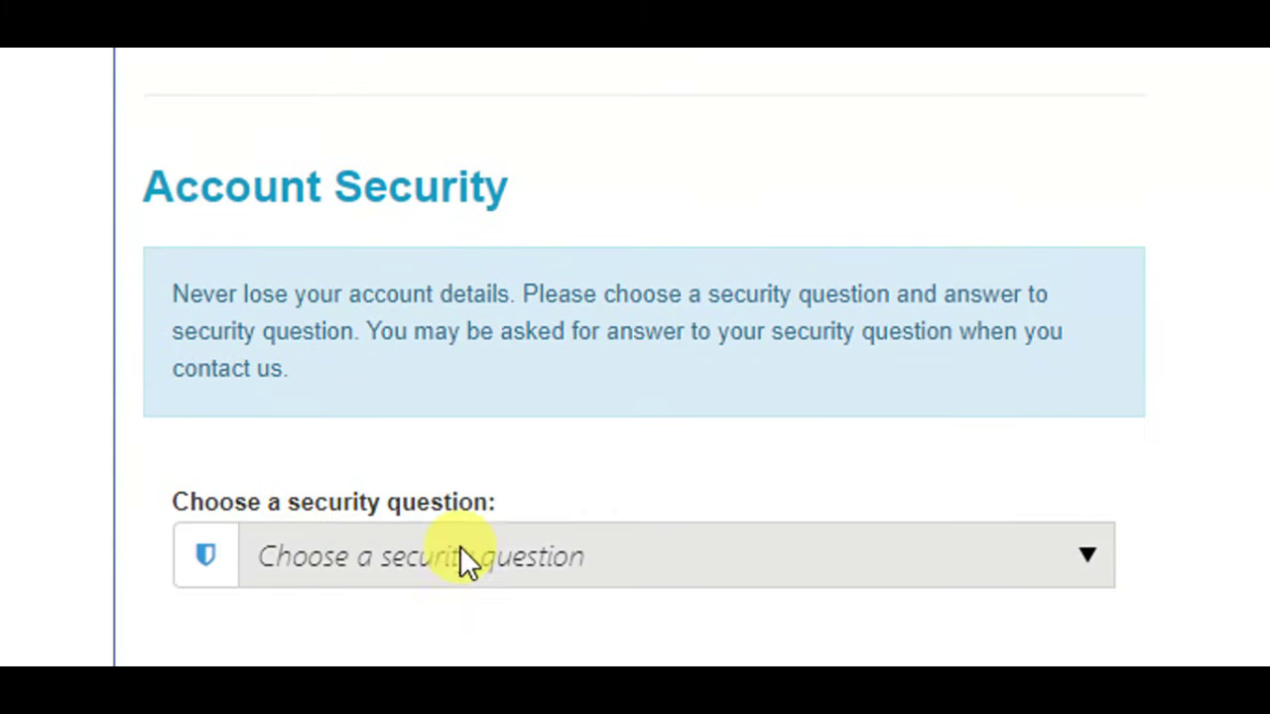
# - Choose 'Which city were you born in?' as the security question and type its answer
pyautogui.click(566, 549)
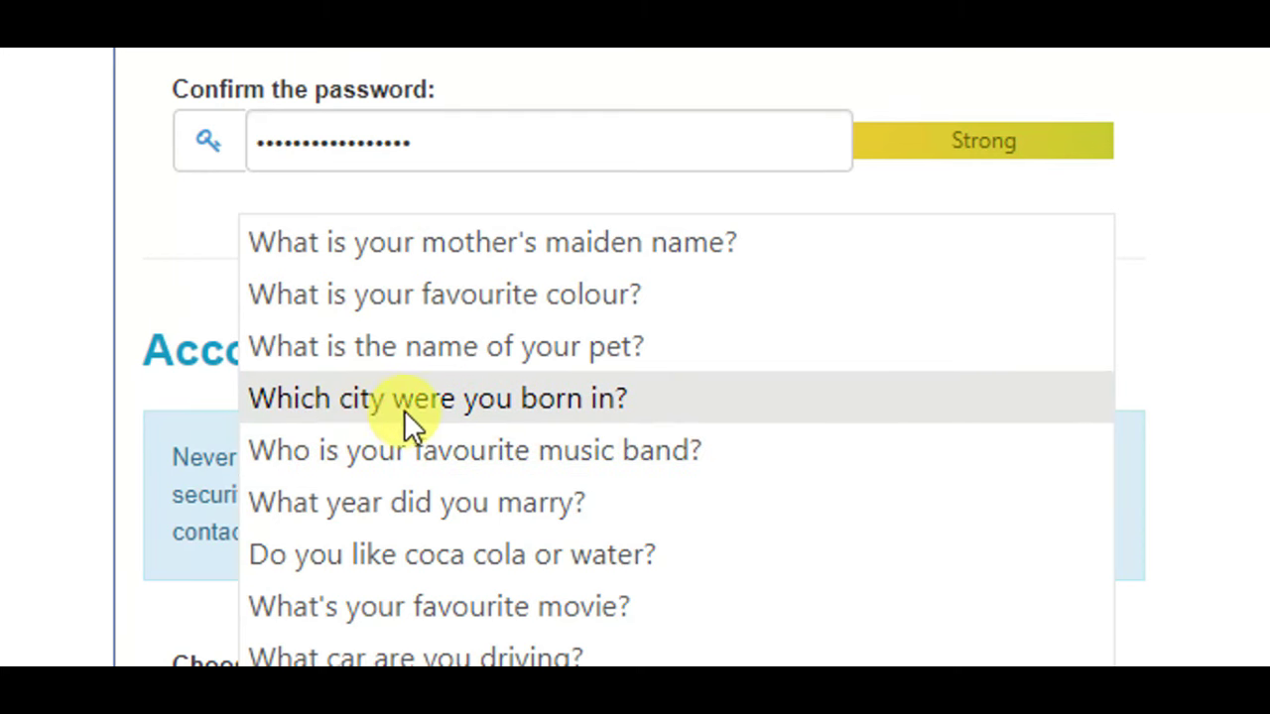
pyautogui.click(595, 403)
pyautogui.scroll(-3, 554, 586)
pyautogui.moveTo(1251, 243); pyautogui.dragTo(1247, 298)
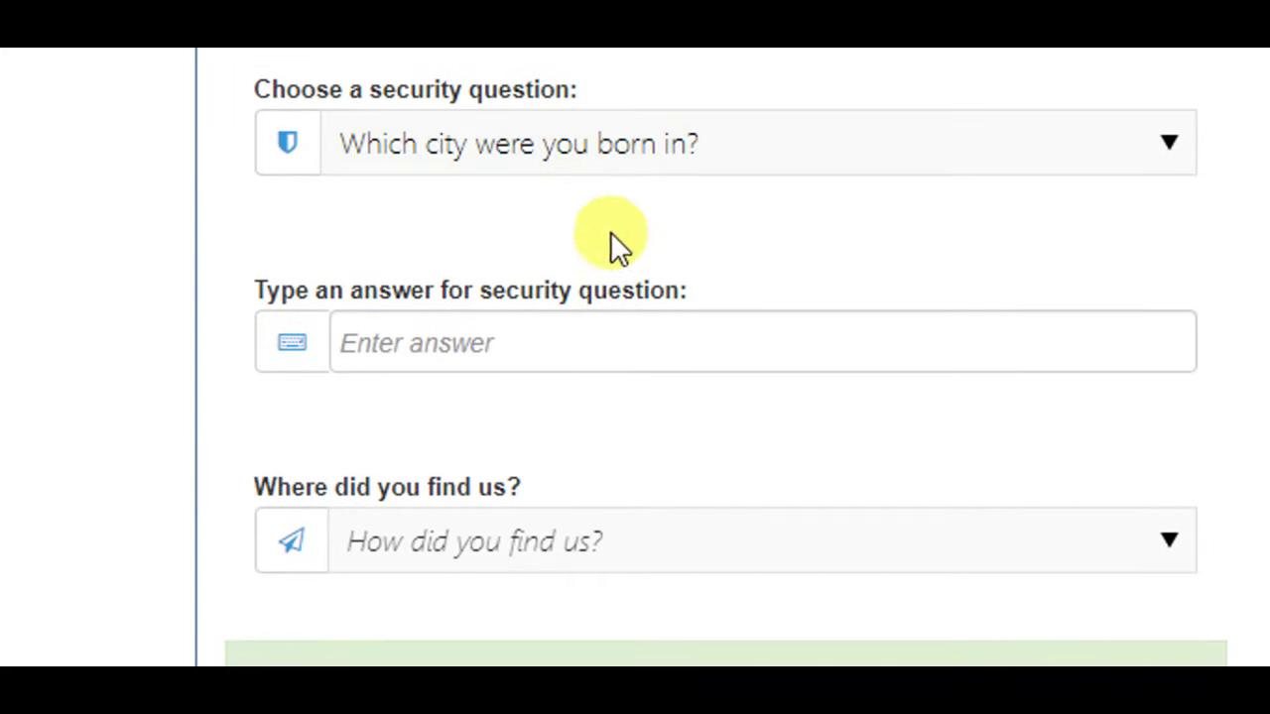
pyautogui.click(479, 363)
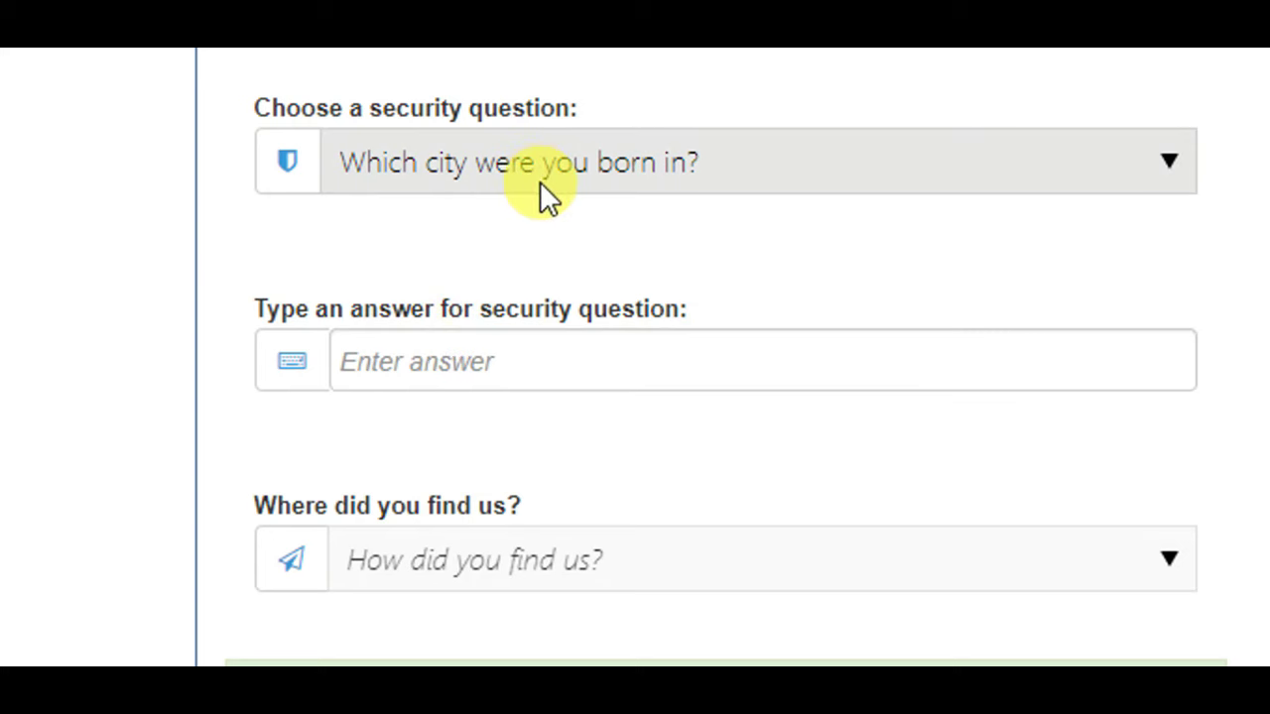
pyautogui.click(476, 371)
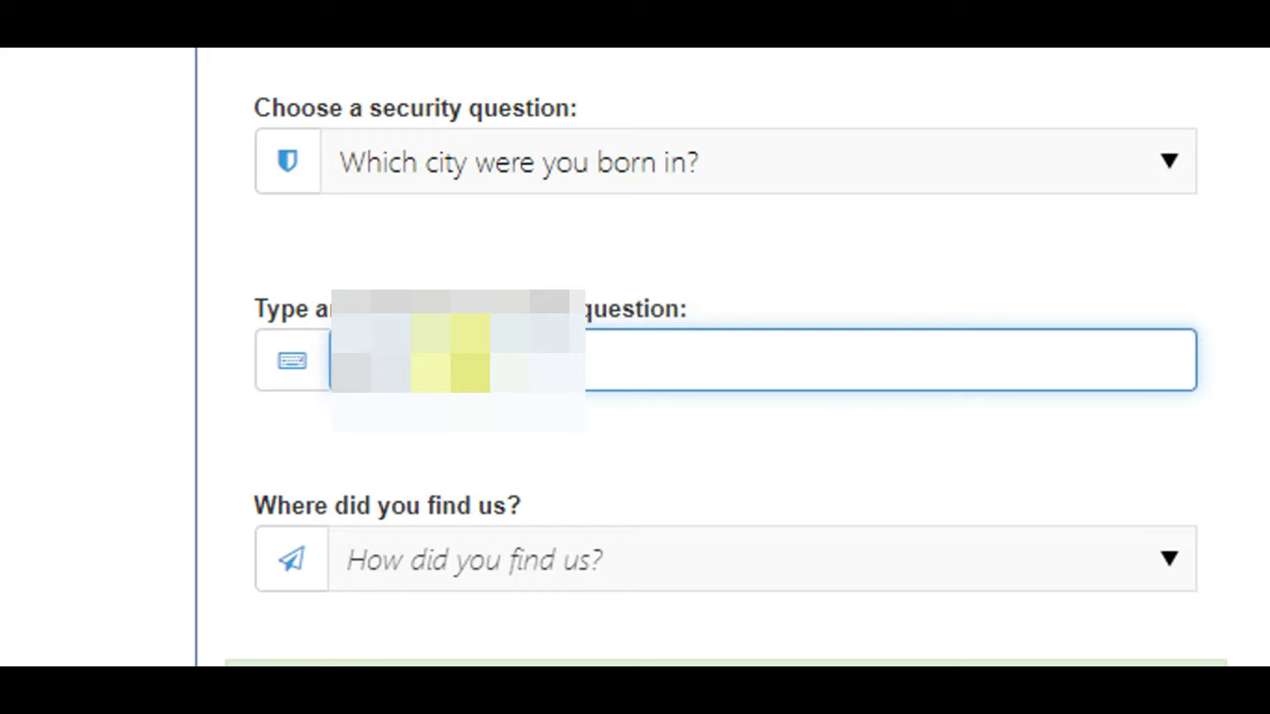
pyautogui.scroll(-3, 1256, 575)
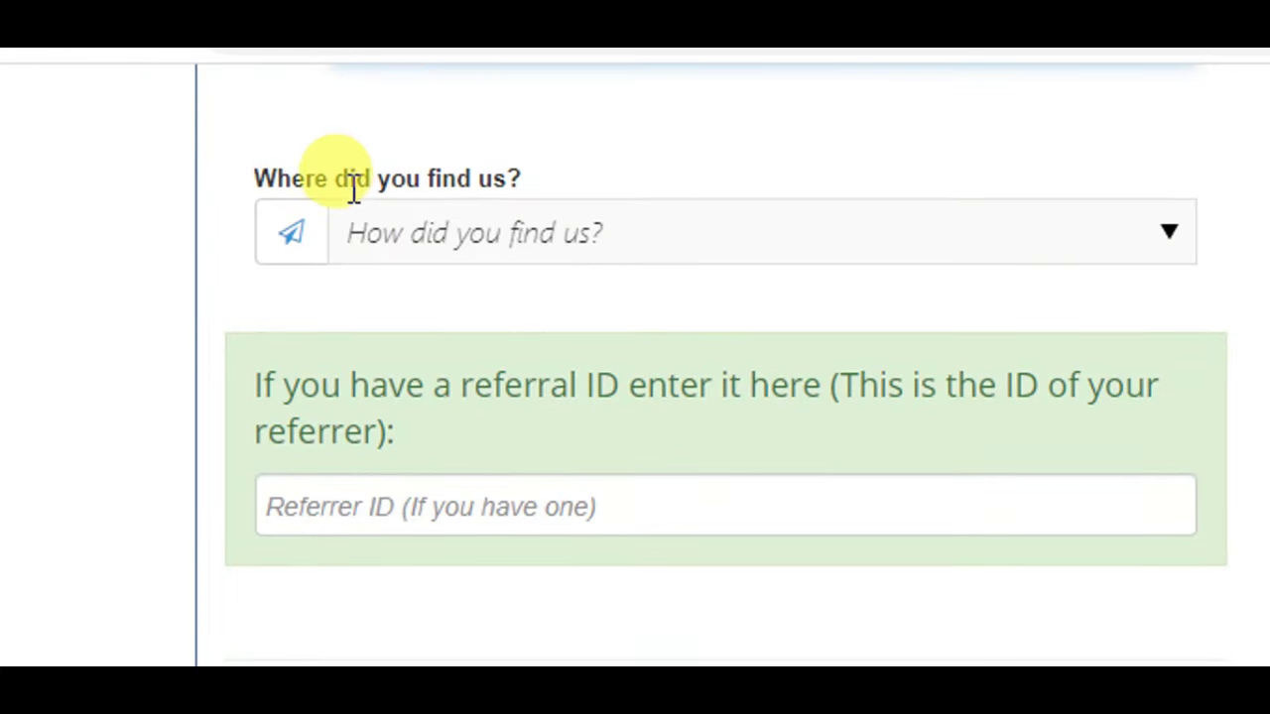
# - Answer 'Where did you find us?' with 'A Friend or Family'
pyautogui.click(497, 238)
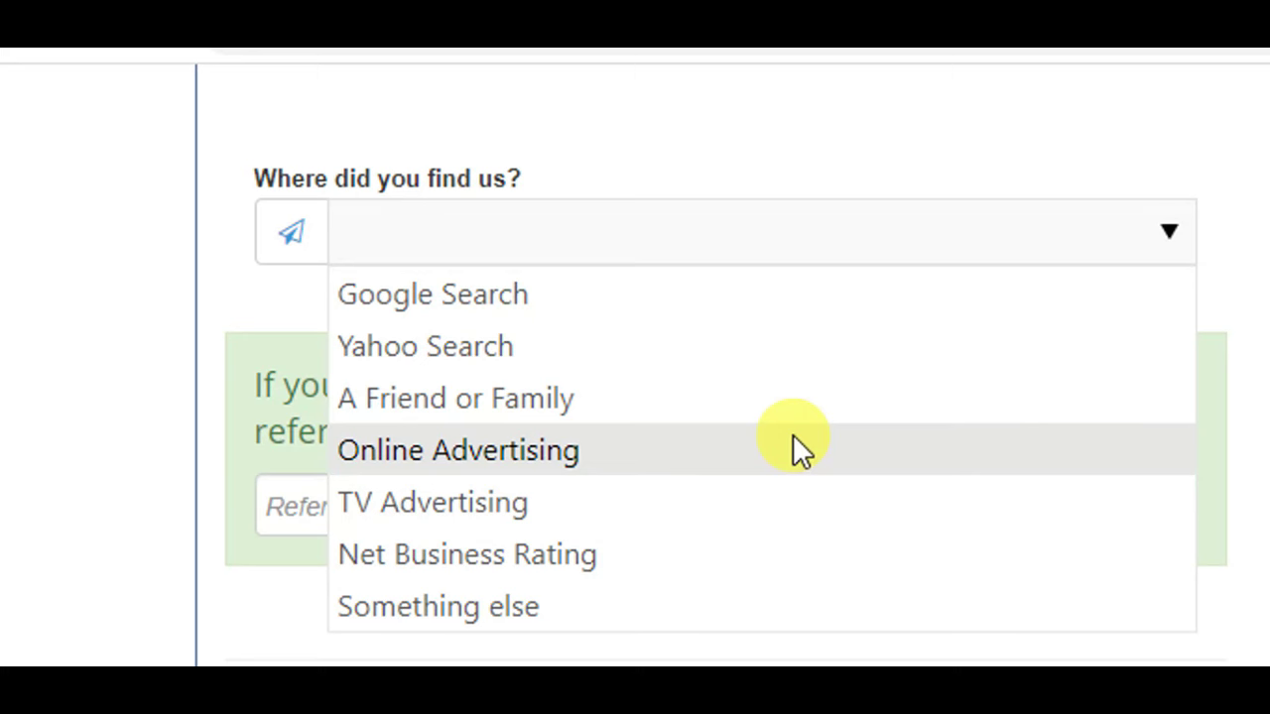
pyautogui.scroll(-1, 417, 466)
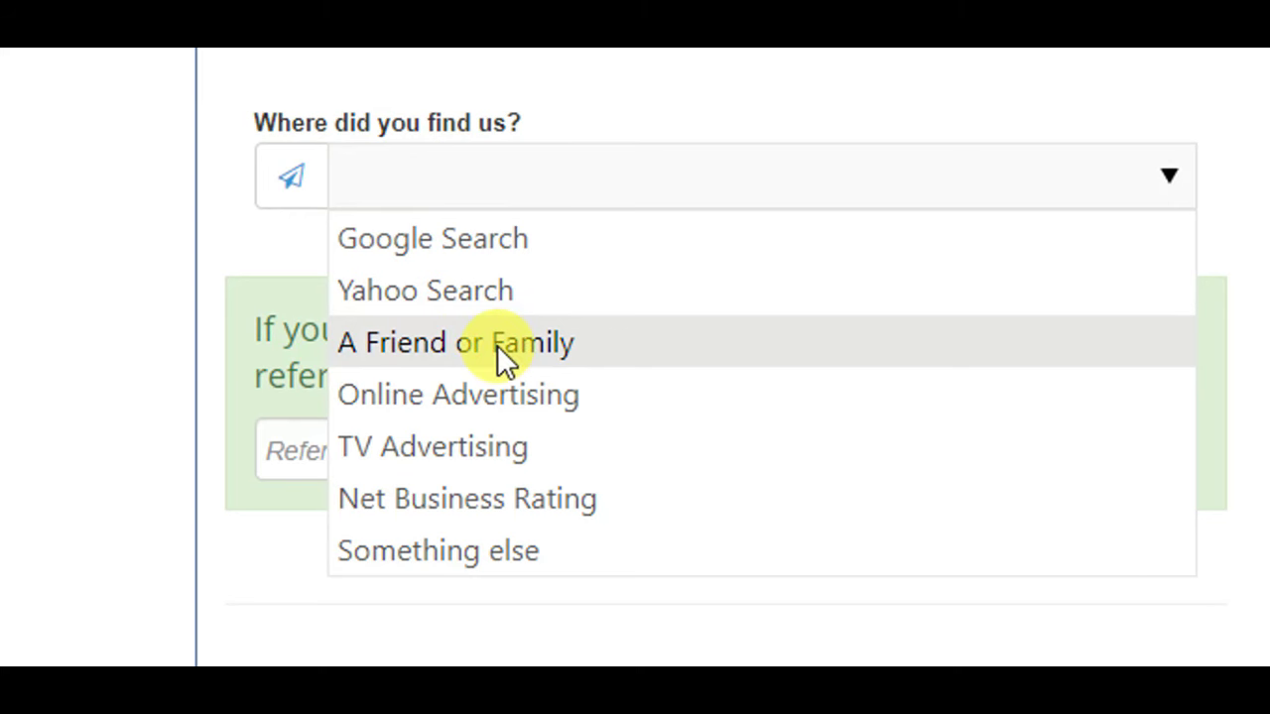
pyautogui.click(497, 345)
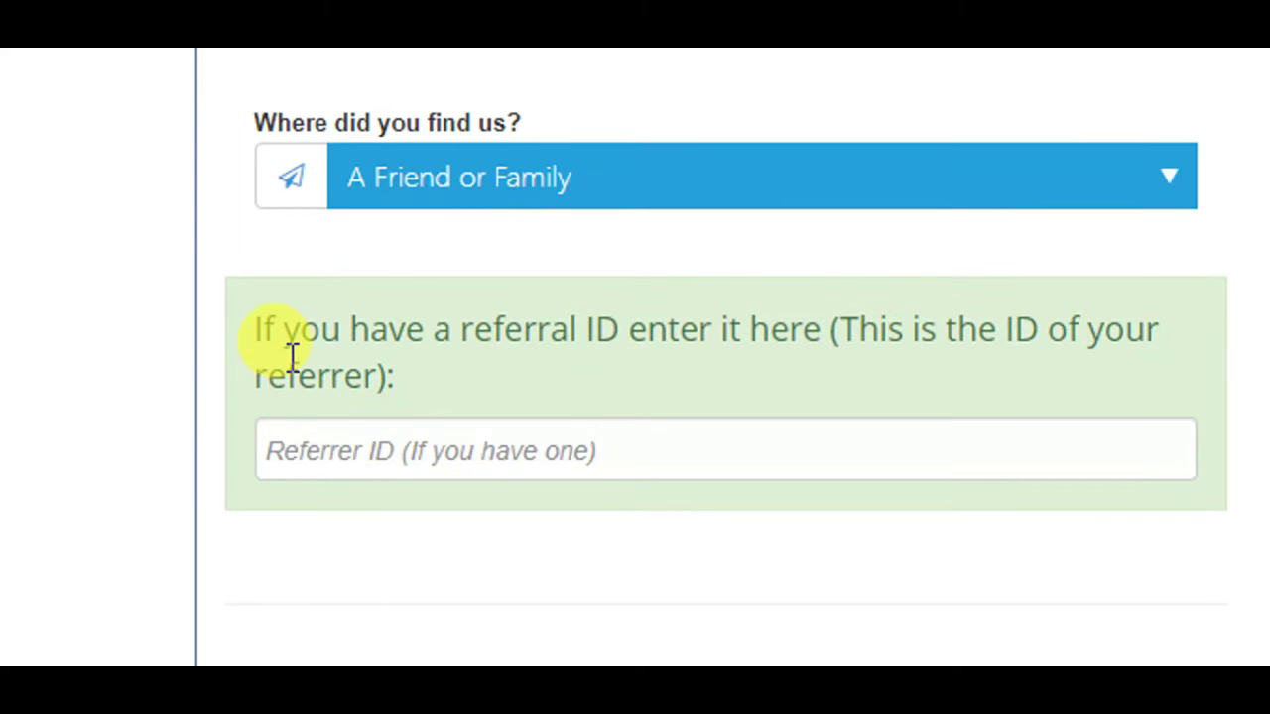
pyautogui.moveTo(420, 380); pyautogui.dragTo(249, 353)
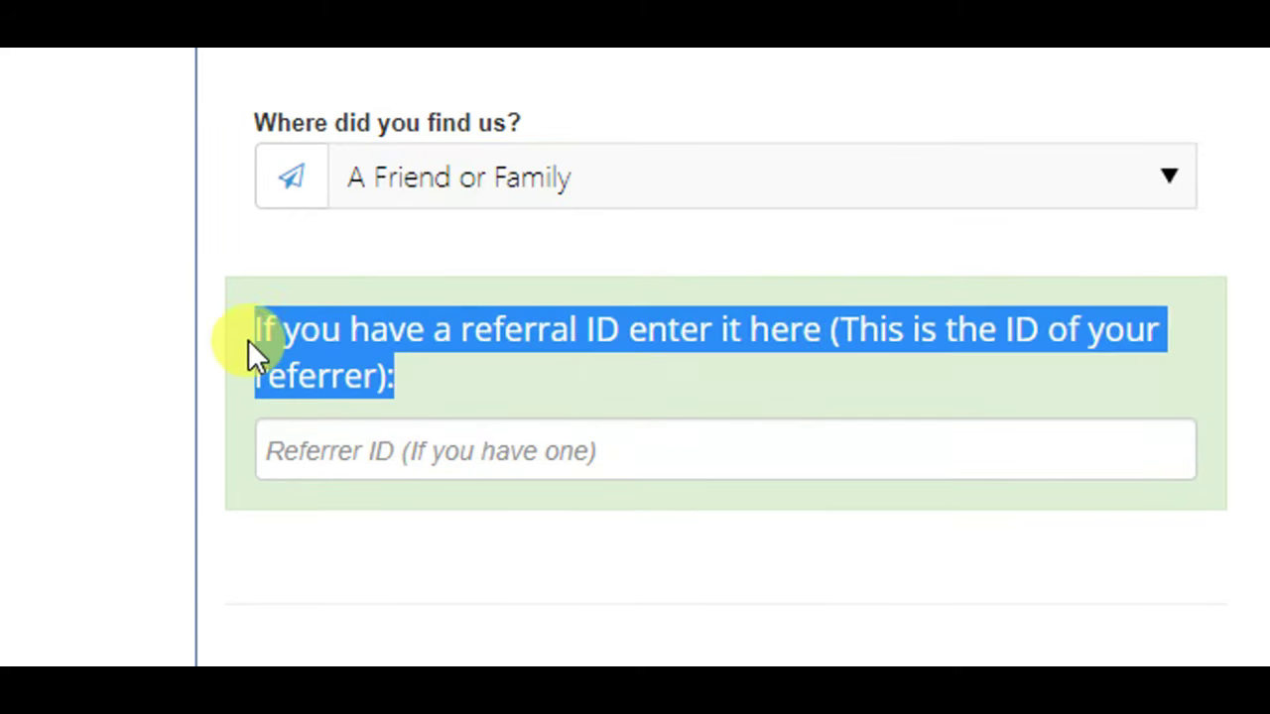
pyautogui.click(460, 374)
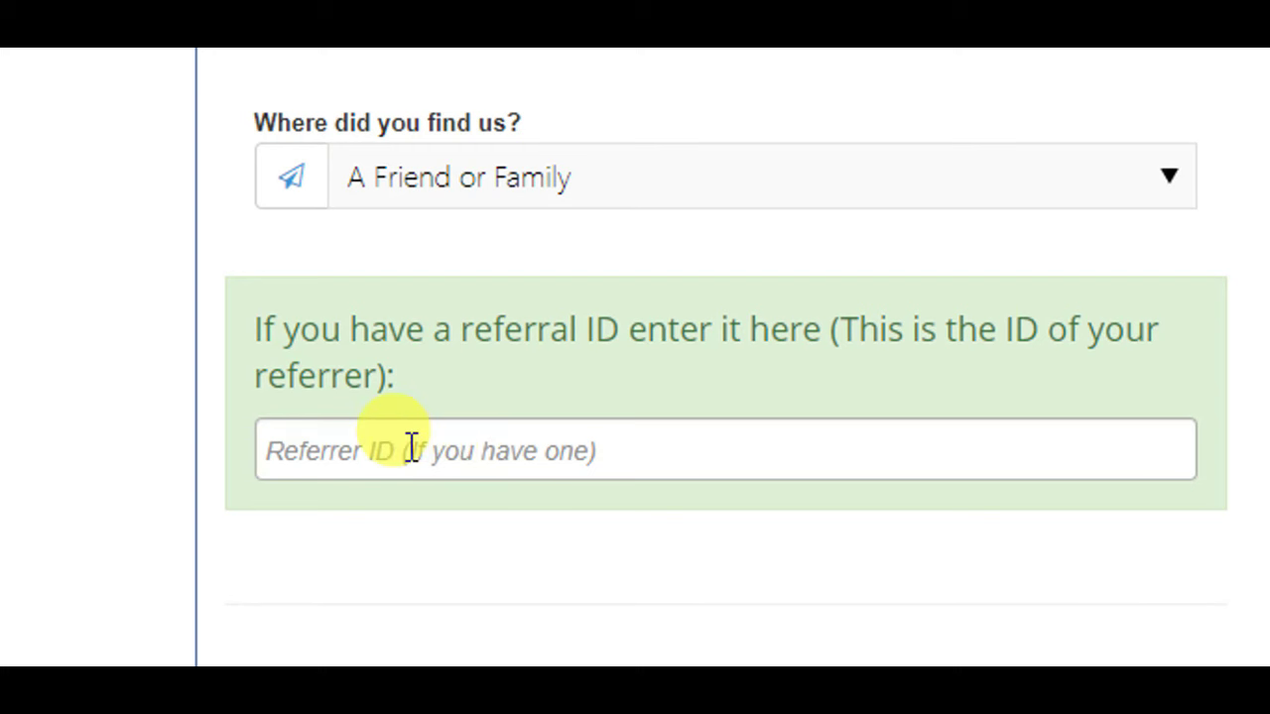
pyautogui.click(485, 459)
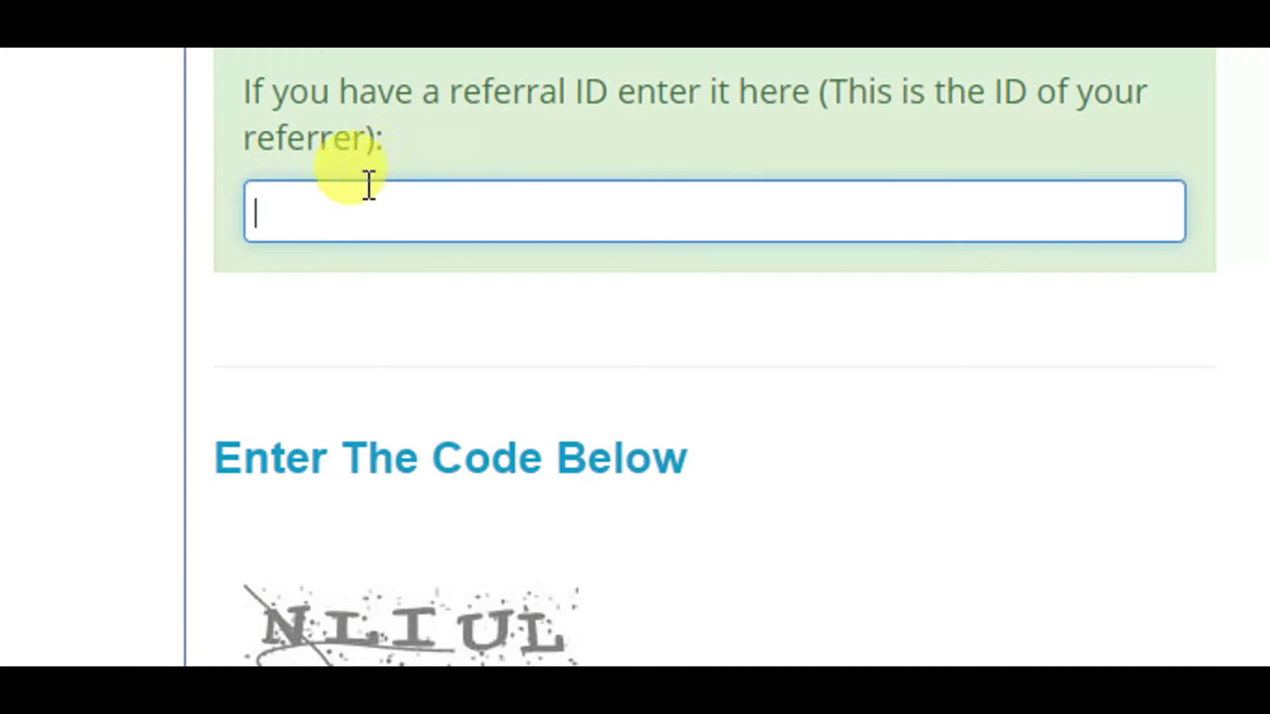
# - Paste the referrer's ID and begin typing the captcha code from the image
pyautogui.rightClick(131, 362)
pyautogui.click(456, 488)
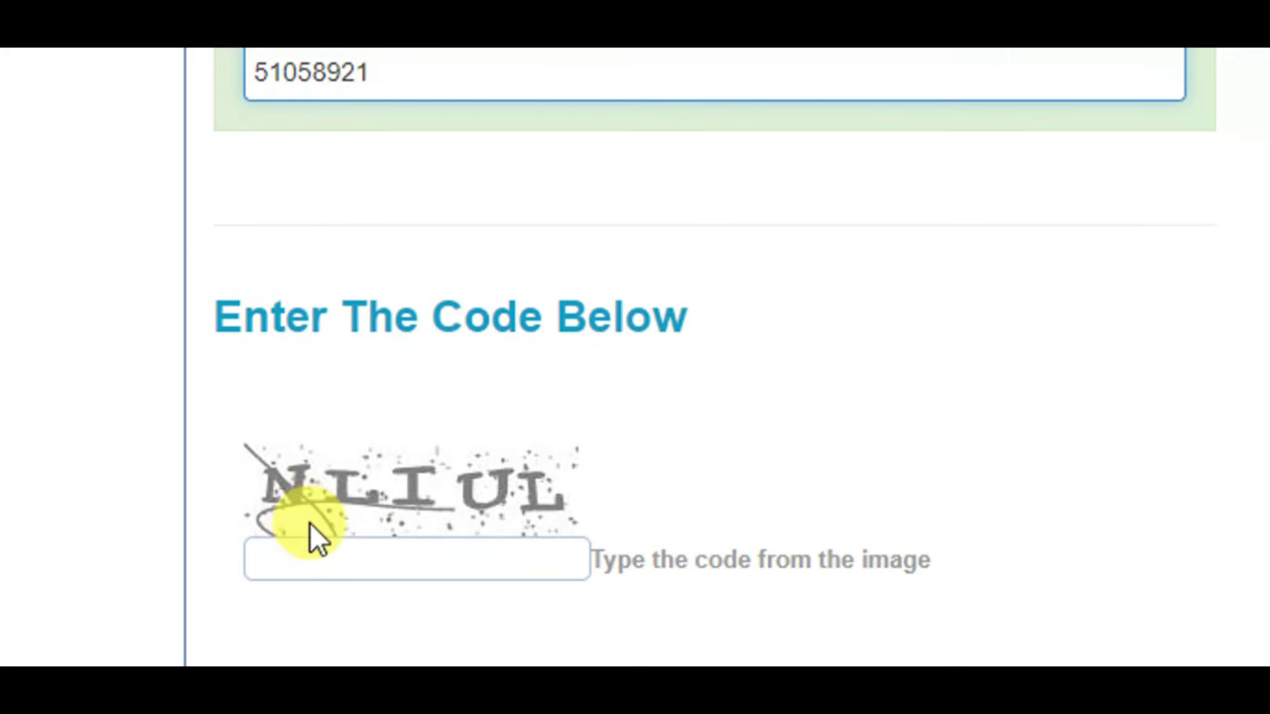
pyautogui.click(342, 577)
pyautogui.write('NLIU')
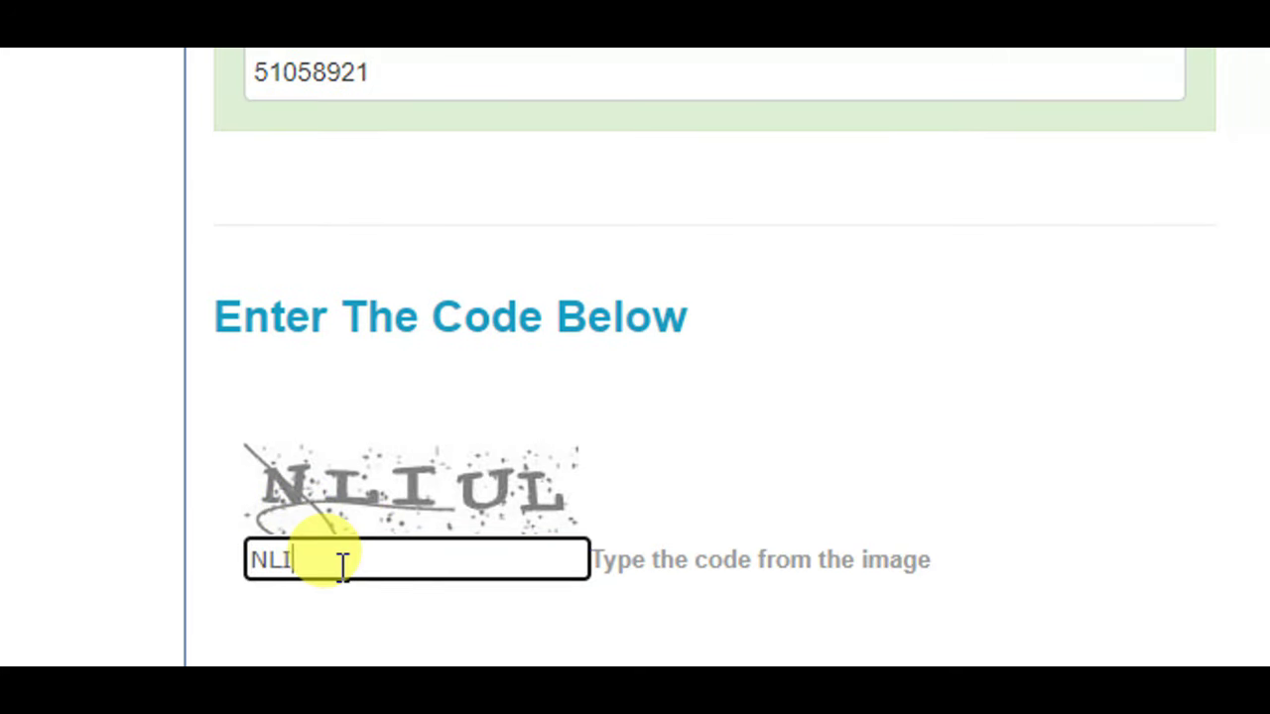
pyautogui.write('L')
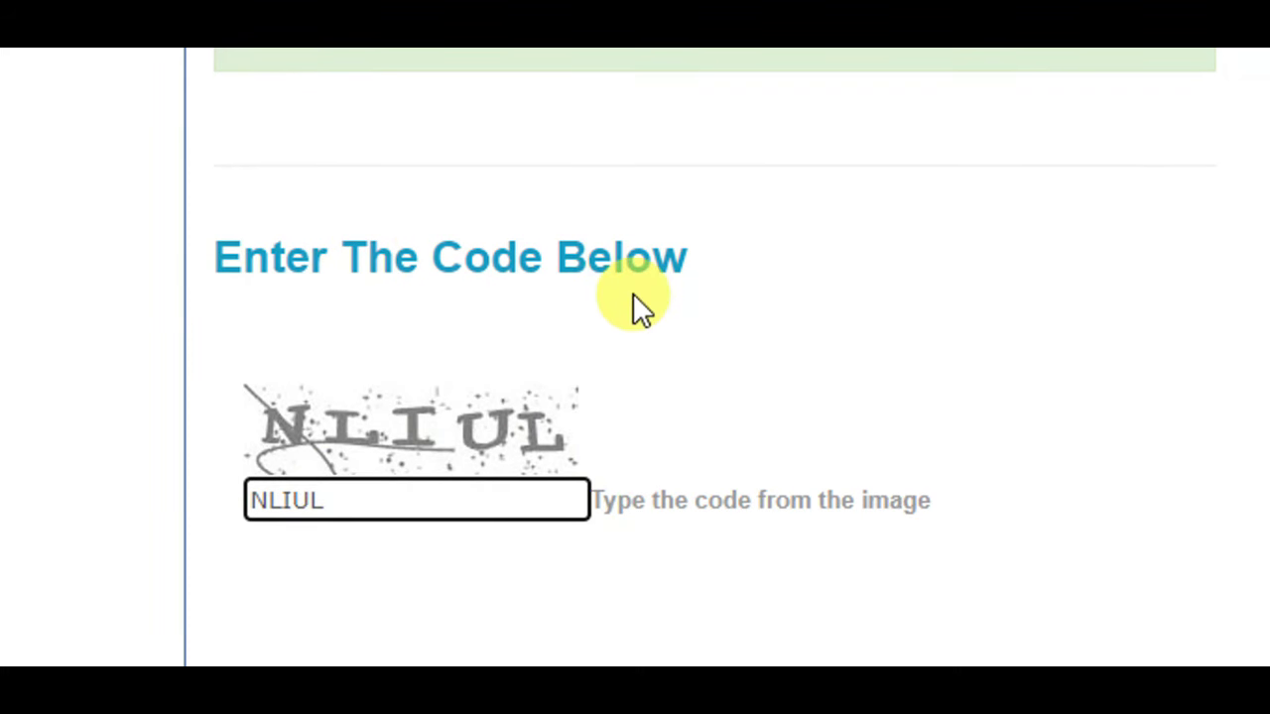
# - Tick the age and single-account confirmation and submit the registration
pyautogui.moveTo(1247, 425); pyautogui.dragTo(1246, 536)
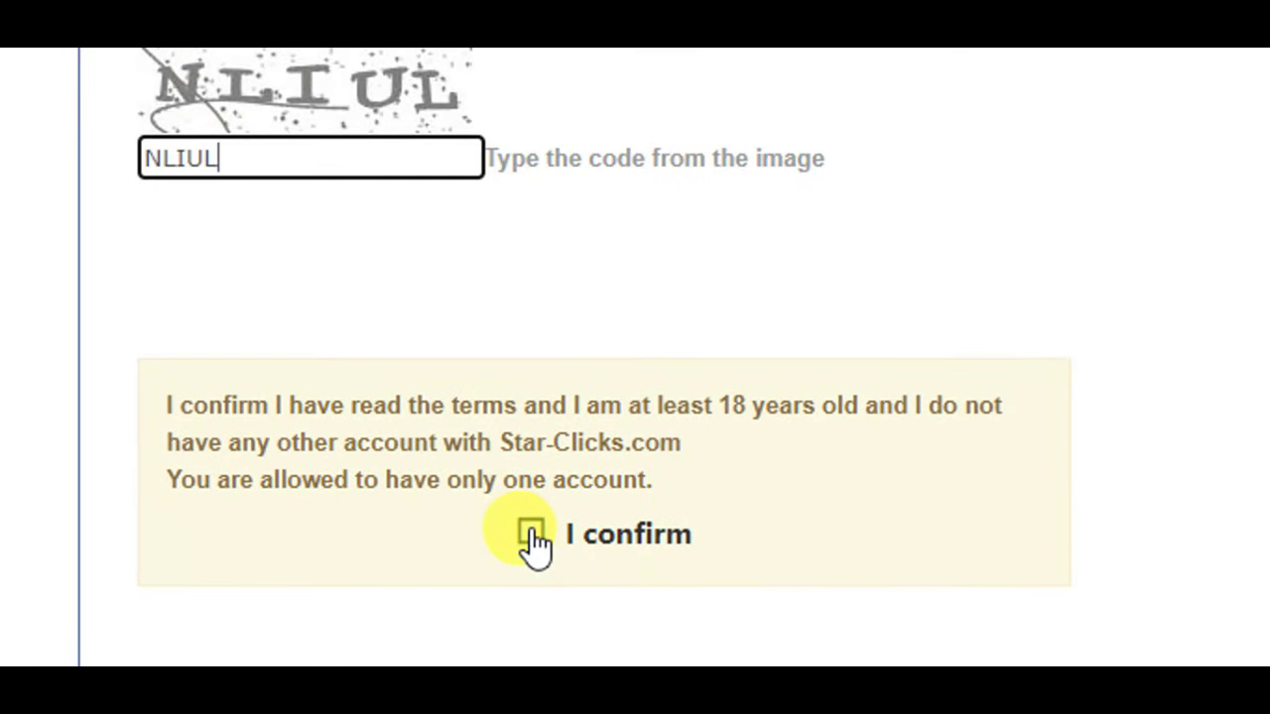
pyautogui.click(530, 600)
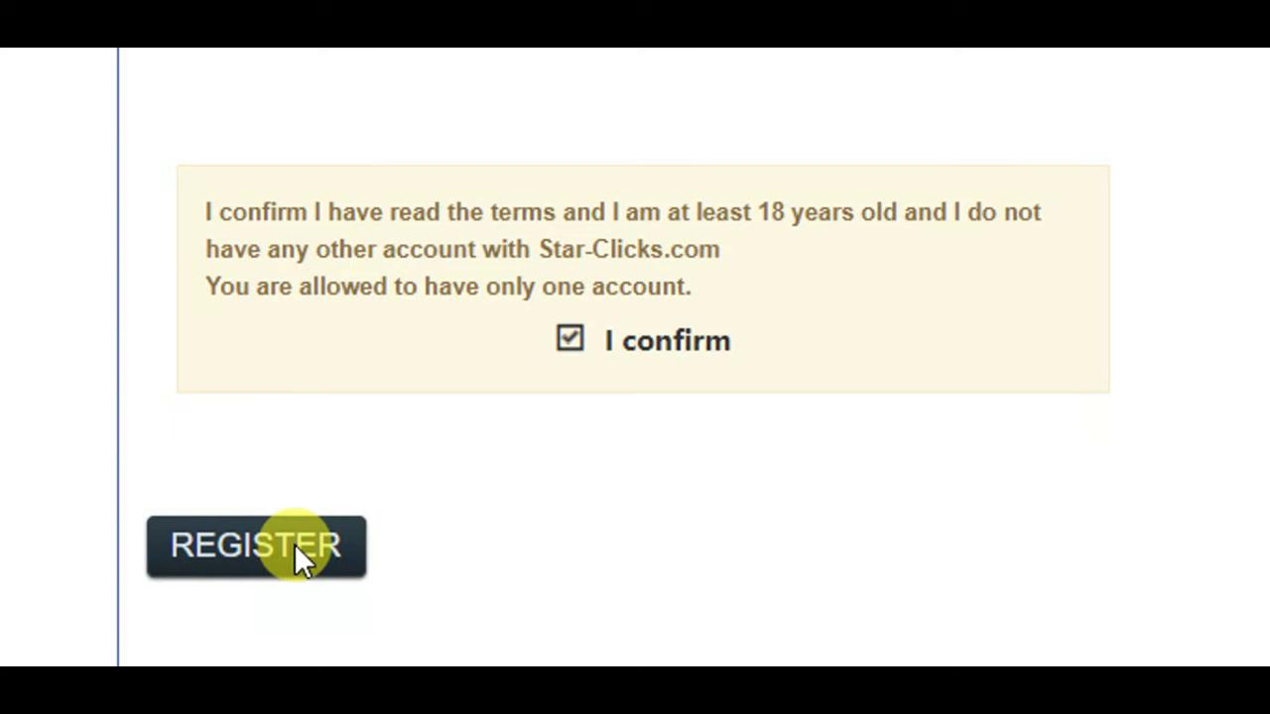
pyautogui.click(242, 573)
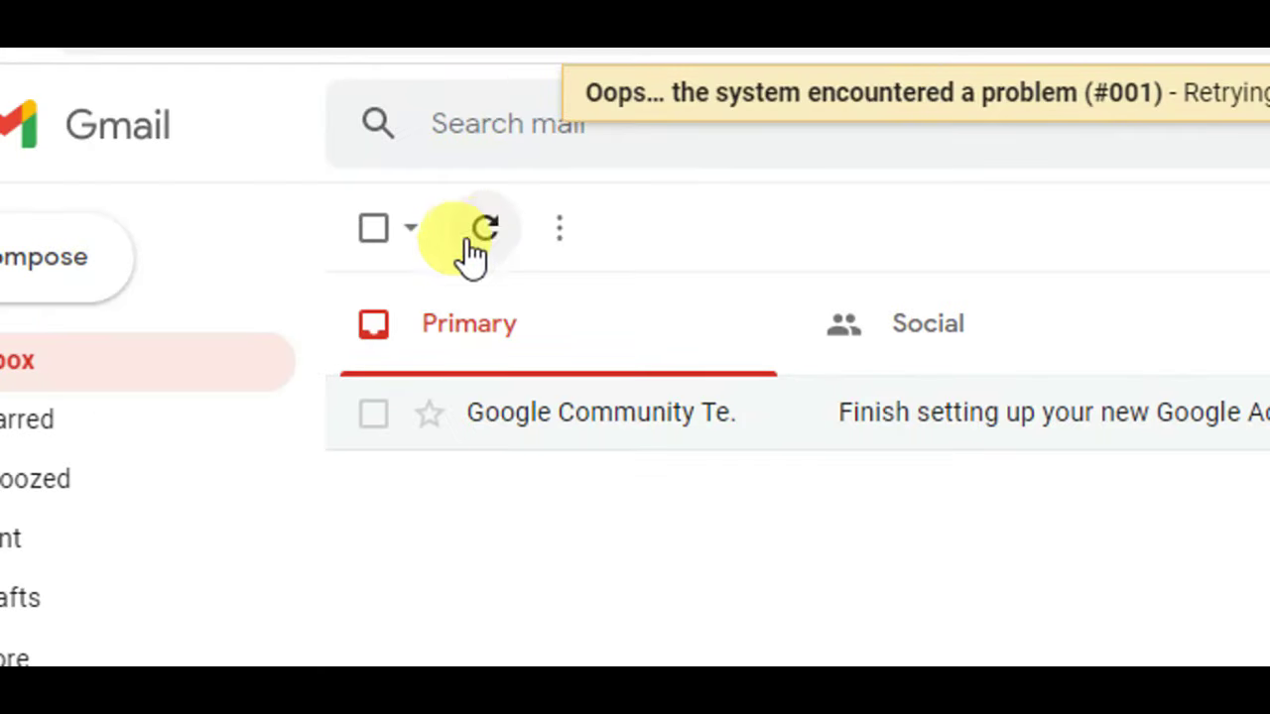
# - Activate the account from the Star-Clicks email in Gmail's Promotions tab
pyautogui.click(478, 238)
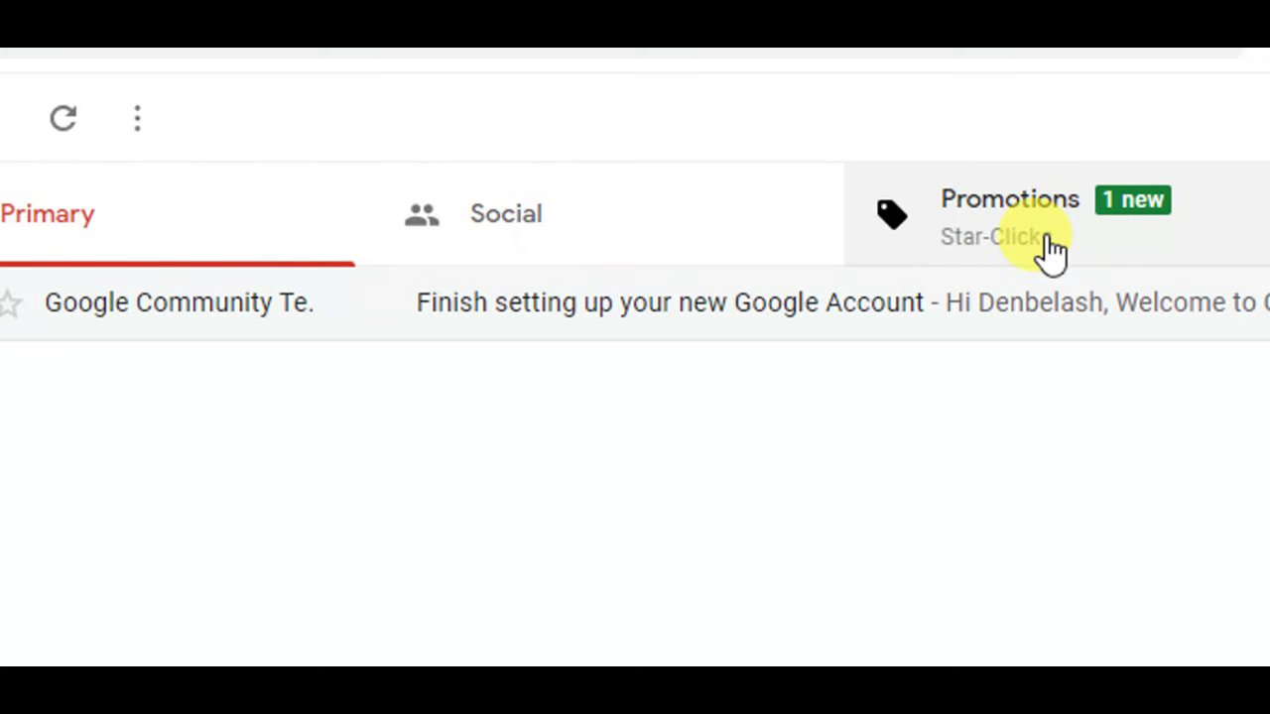
pyautogui.click(1049, 248)
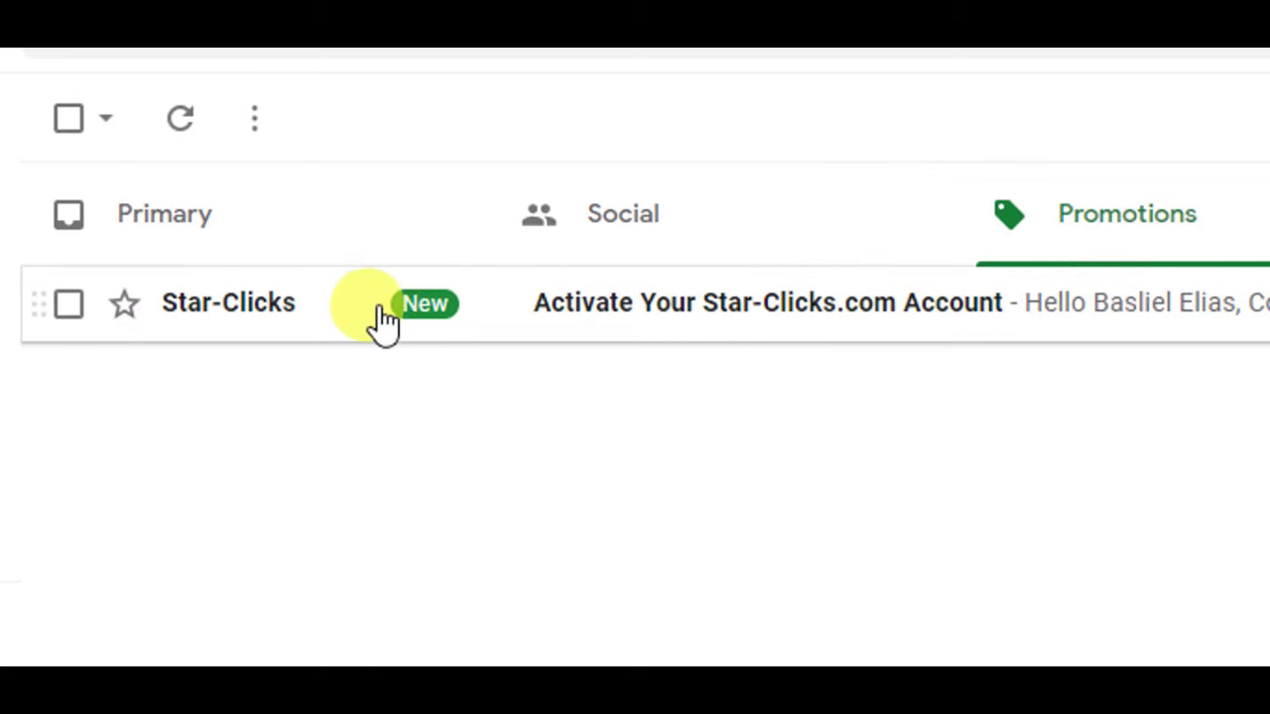
pyautogui.click(625, 329)
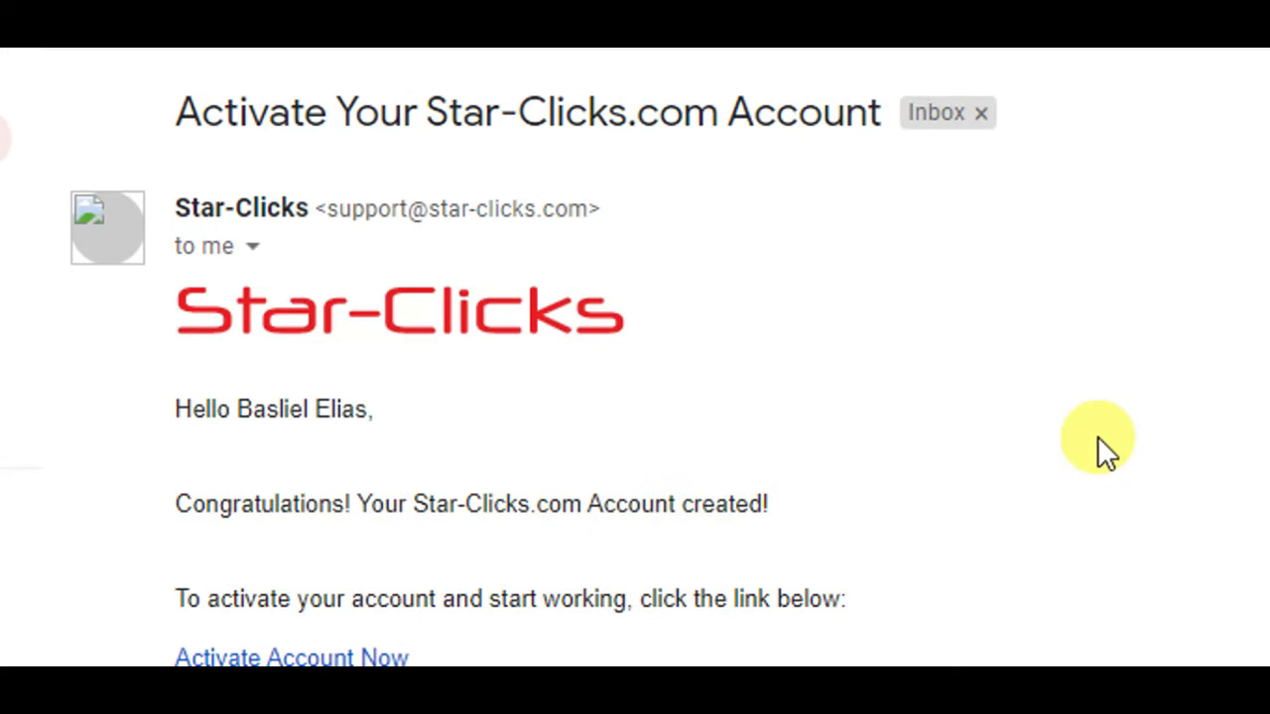
pyautogui.moveTo(1155, 544); pyautogui.dragTo(1148, 571)
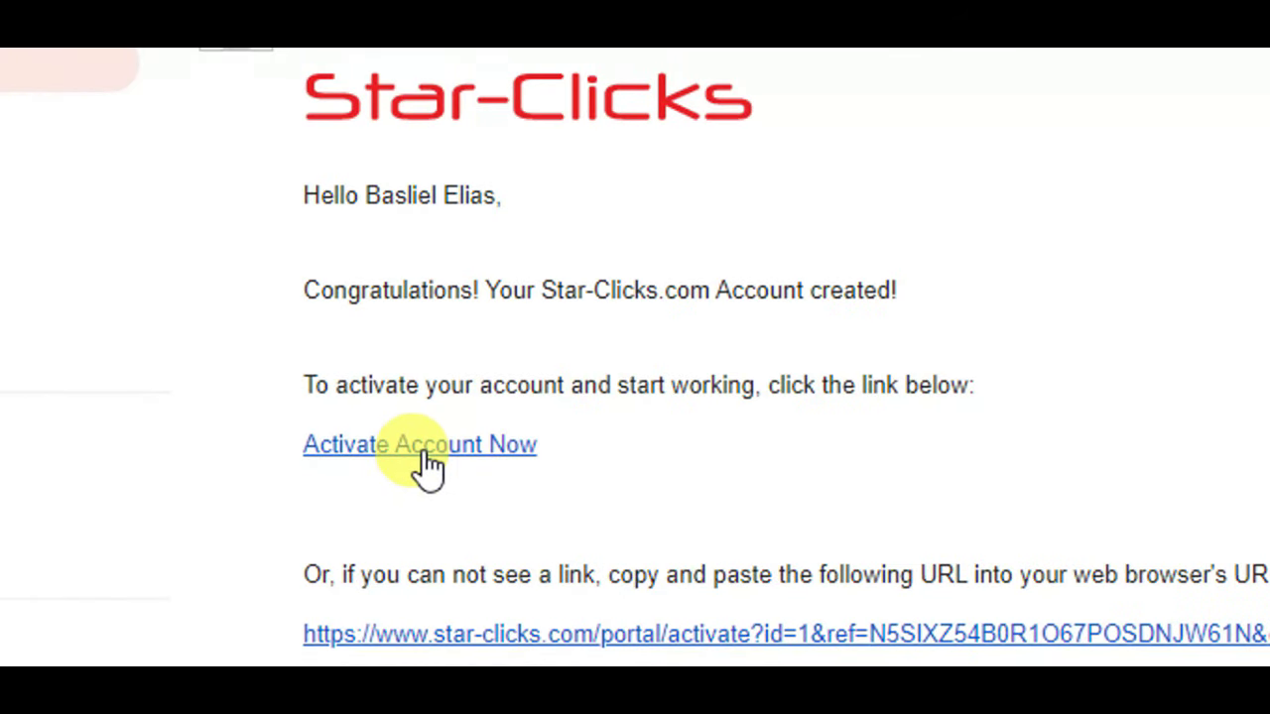
pyautogui.click(427, 454)
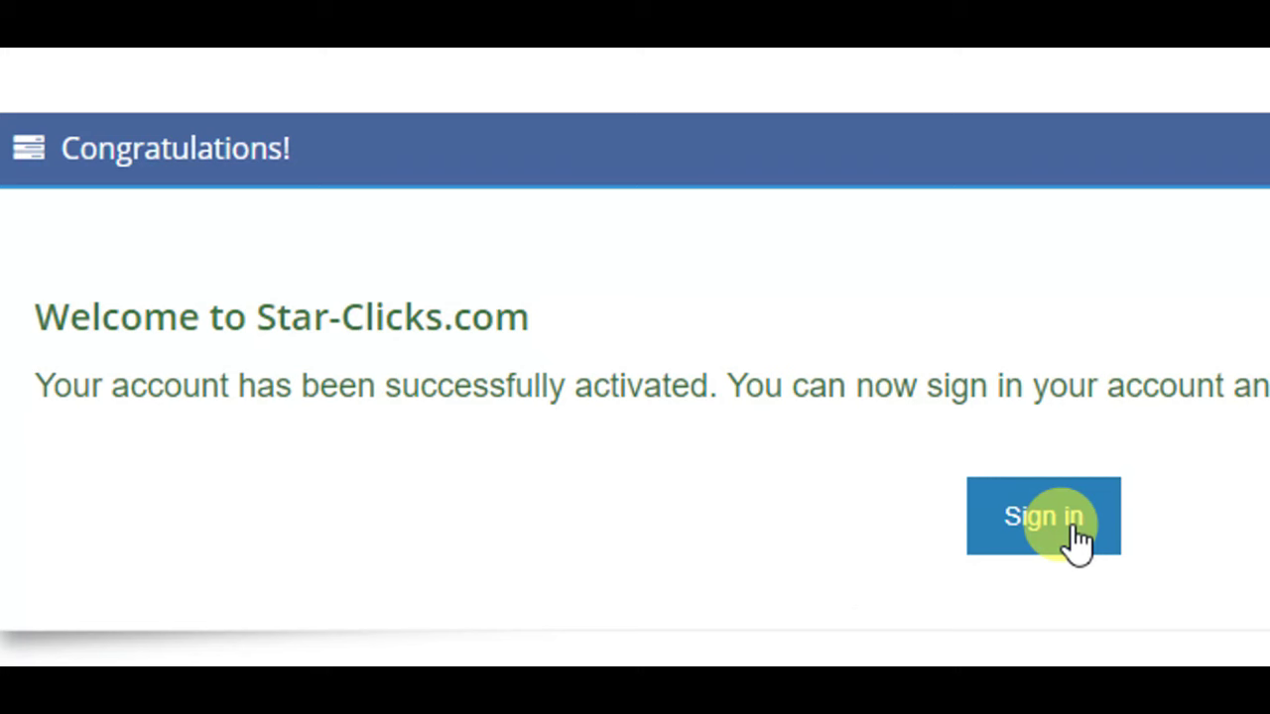
# - Sign in to the Star-Clicks publisher account with its email address and password
pyautogui.click(1044, 517)
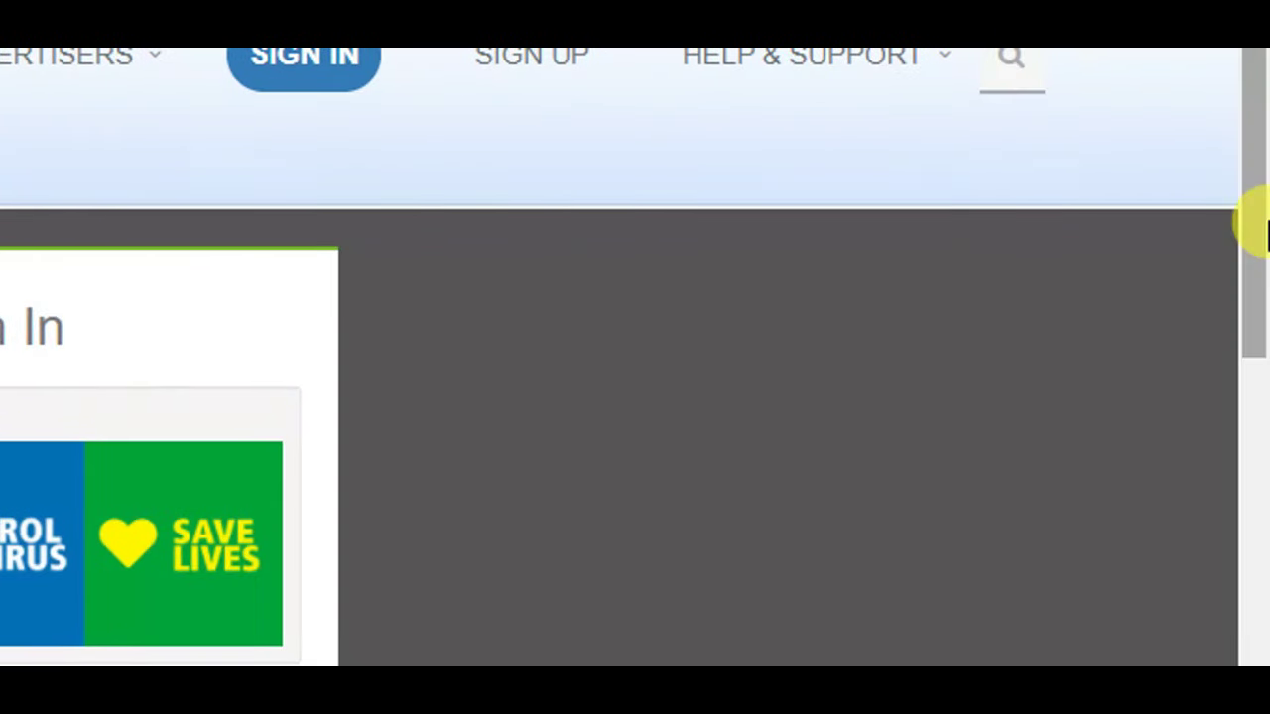
pyautogui.moveTo(1252, 221); pyautogui.dragTo(1250, 371)
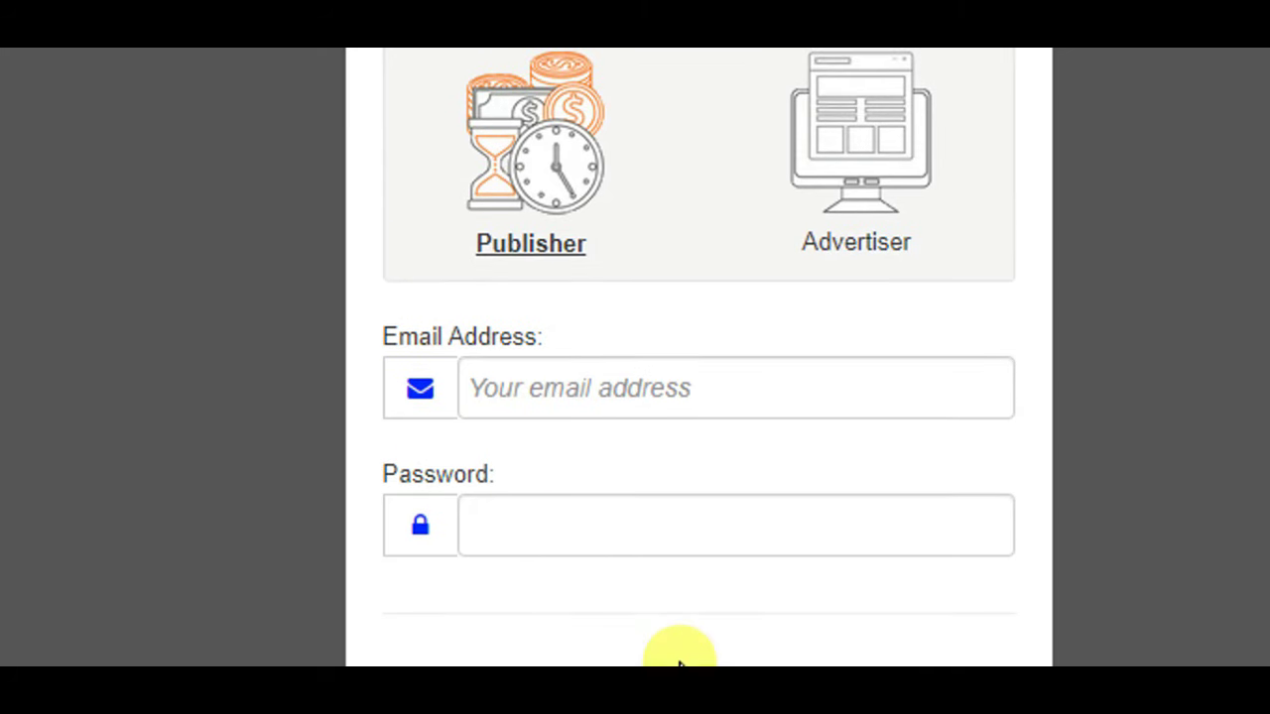
pyautogui.click(588, 440)
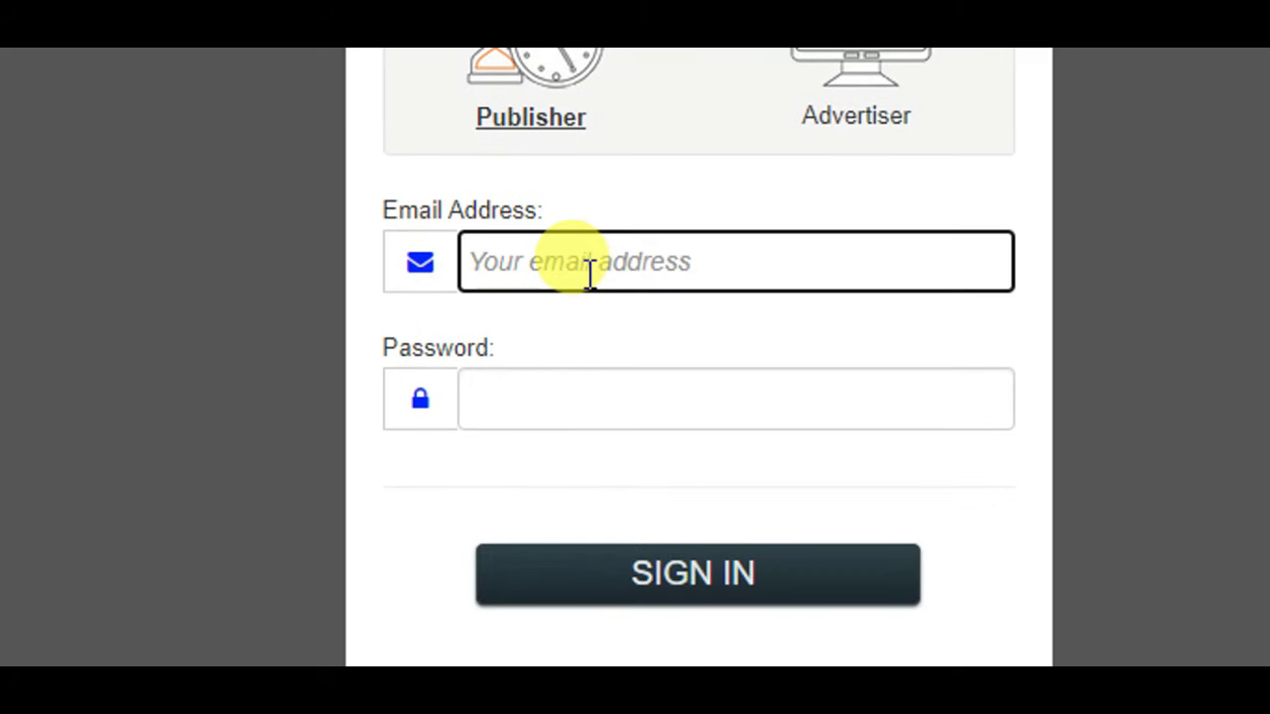
pyautogui.click(531, 408)
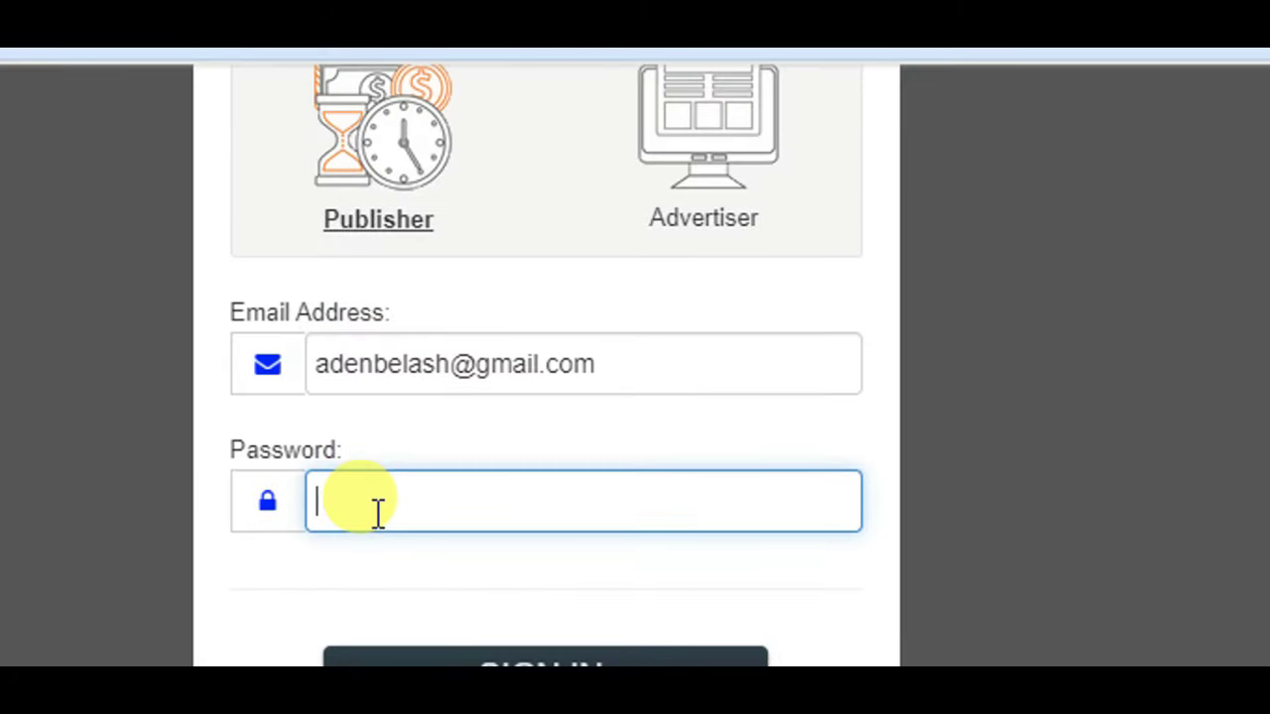
pyautogui.write('•••••••')
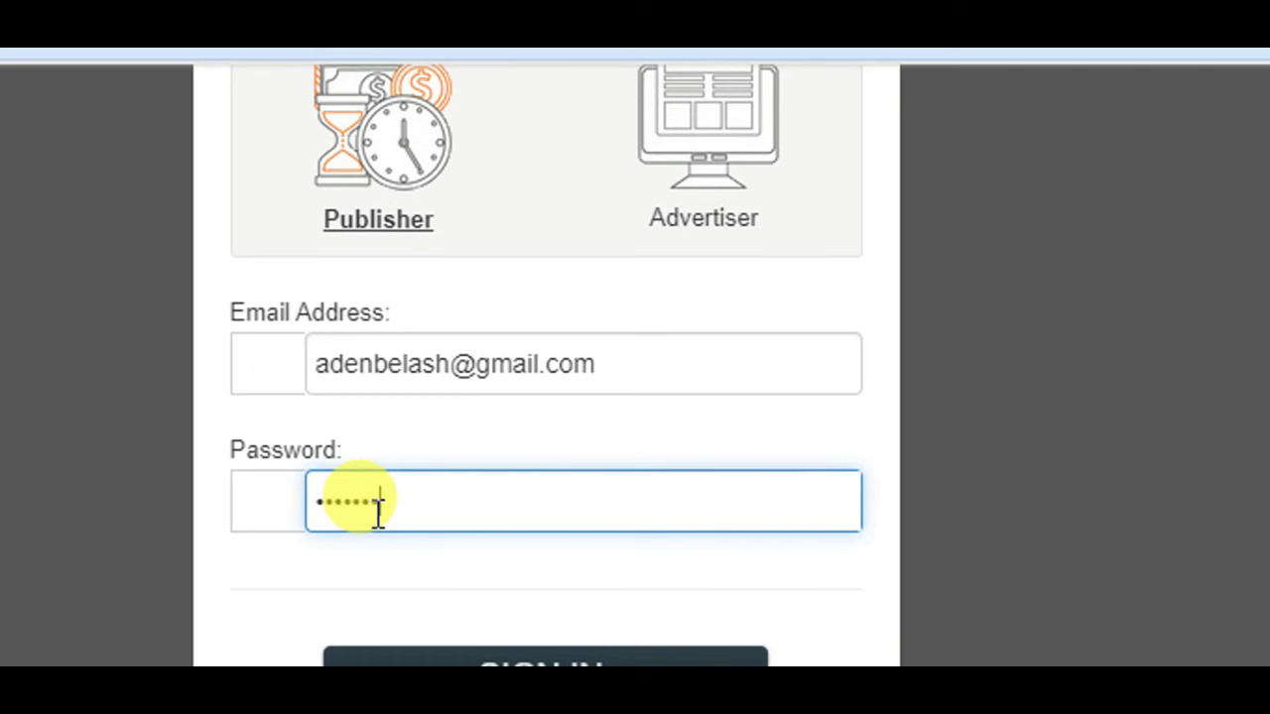
pyautogui.write('••••••••')
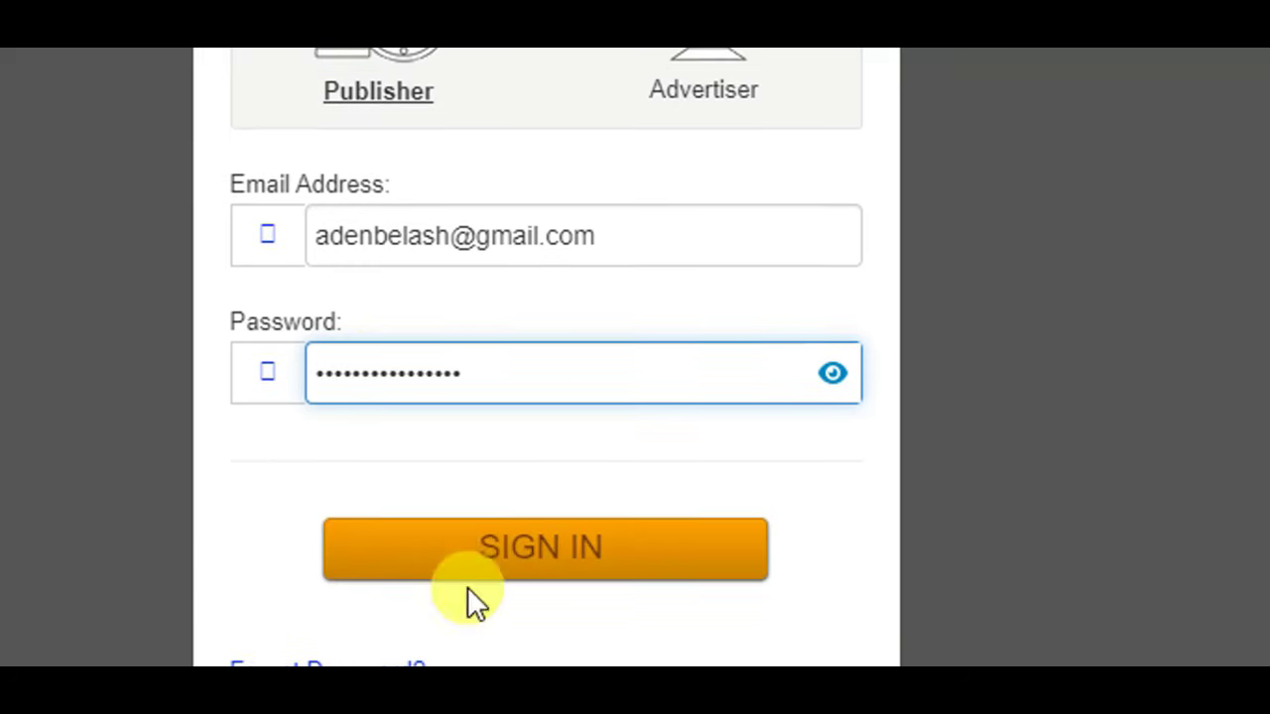
pyautogui.click(489, 572)
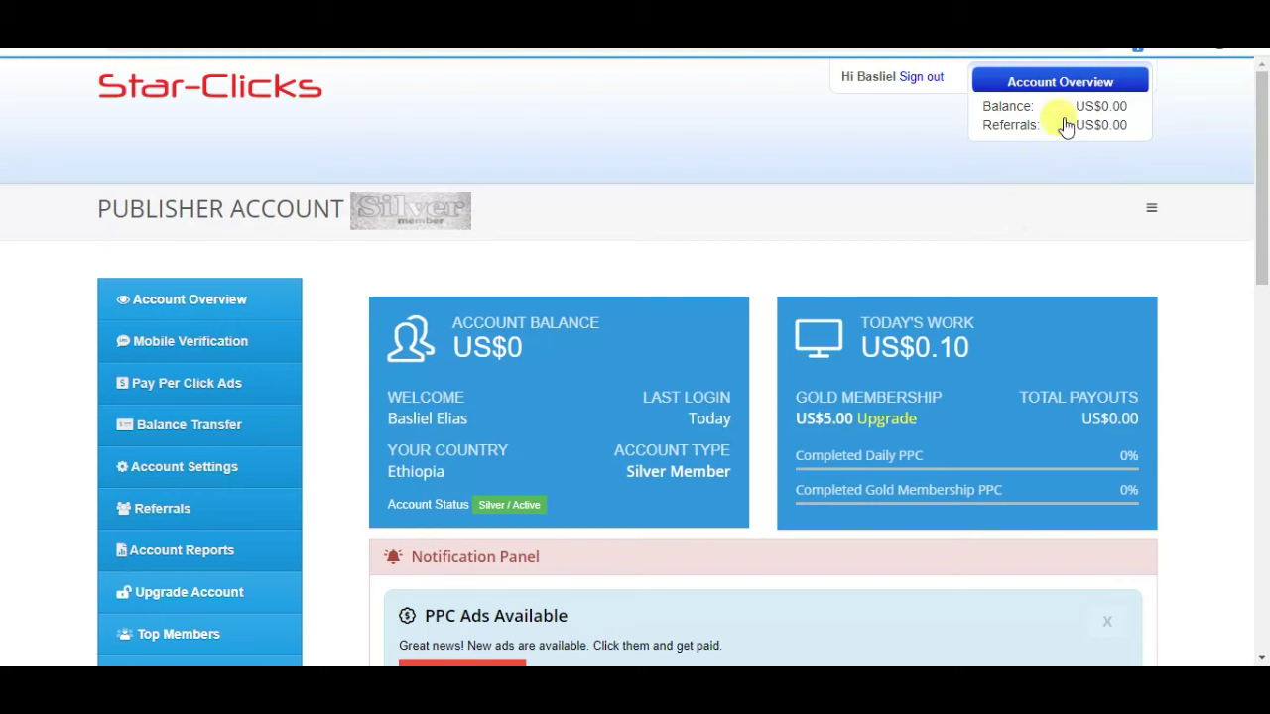
# - Highlight the dashboard's today's work earnings card showing US$0.10
pyautogui.moveTo(1259, 201); pyautogui.dragTo(1260, 198)
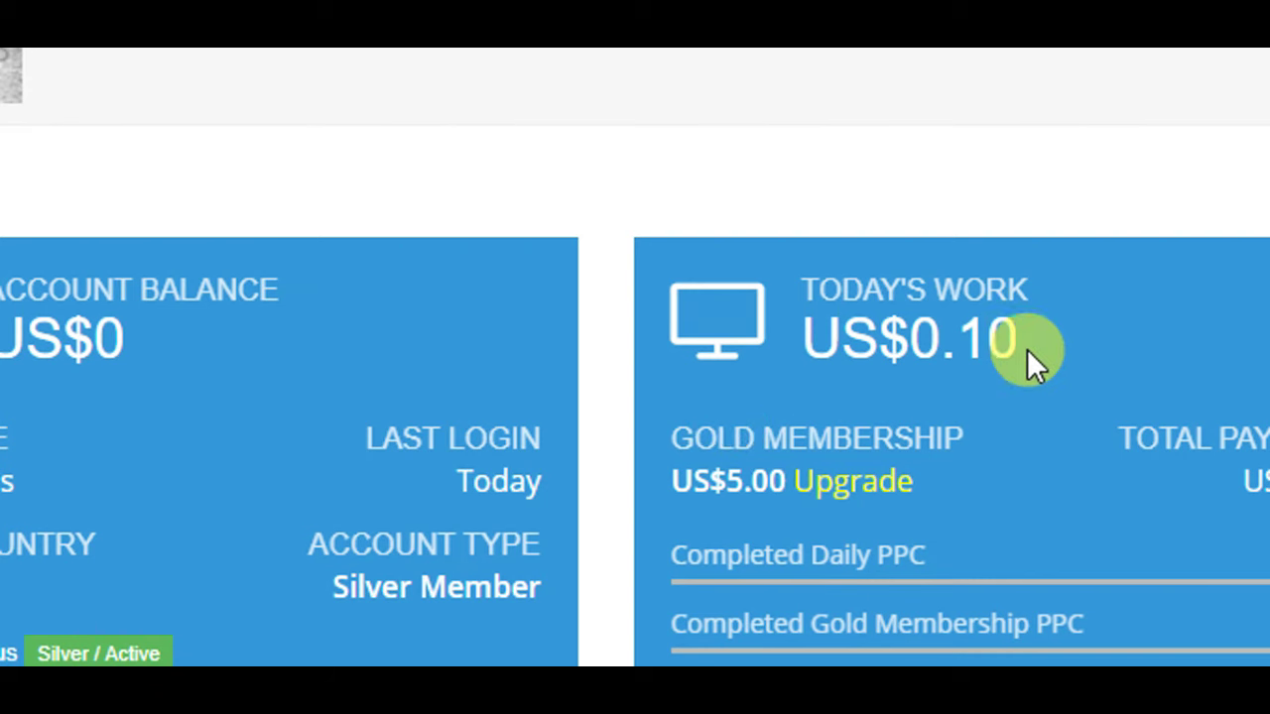
pyautogui.moveTo(1032, 350); pyautogui.dragTo(839, 294)
pyautogui.click(1067, 341)
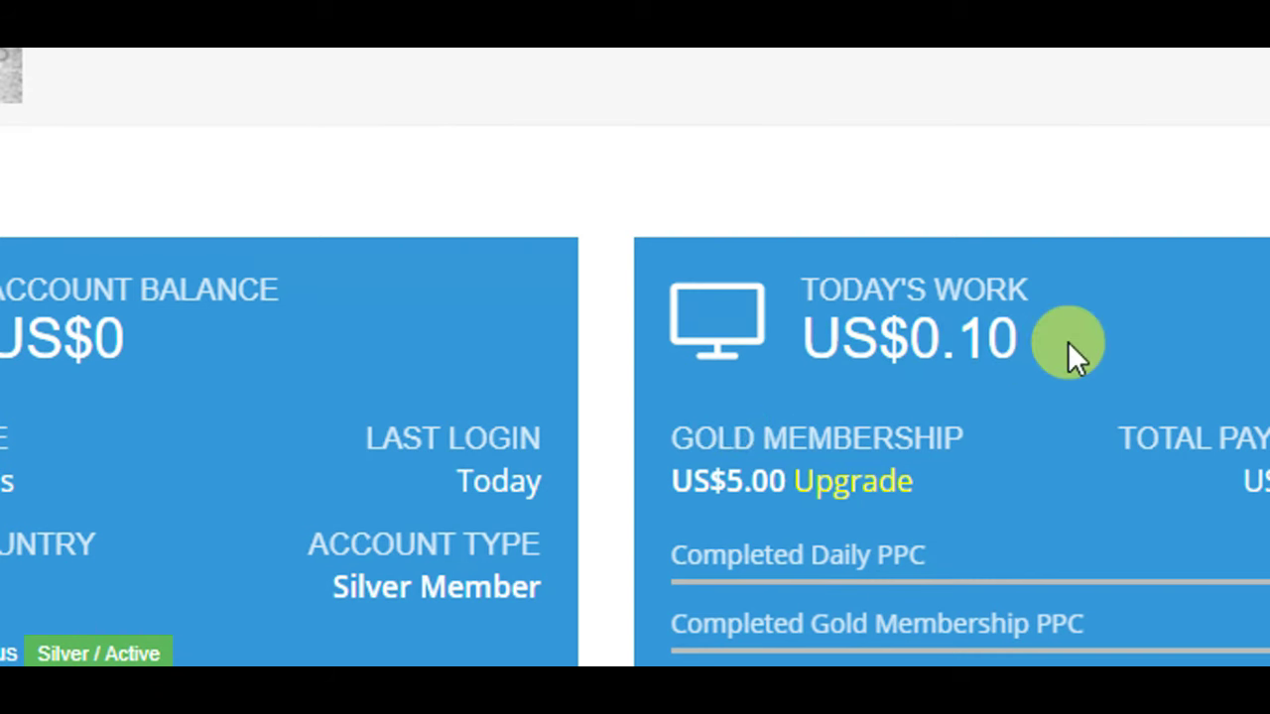
pyautogui.tripleClick(1067, 342)
pyautogui.scroll(2, 1067, 341)
pyautogui.scroll(1, 1247, 123)
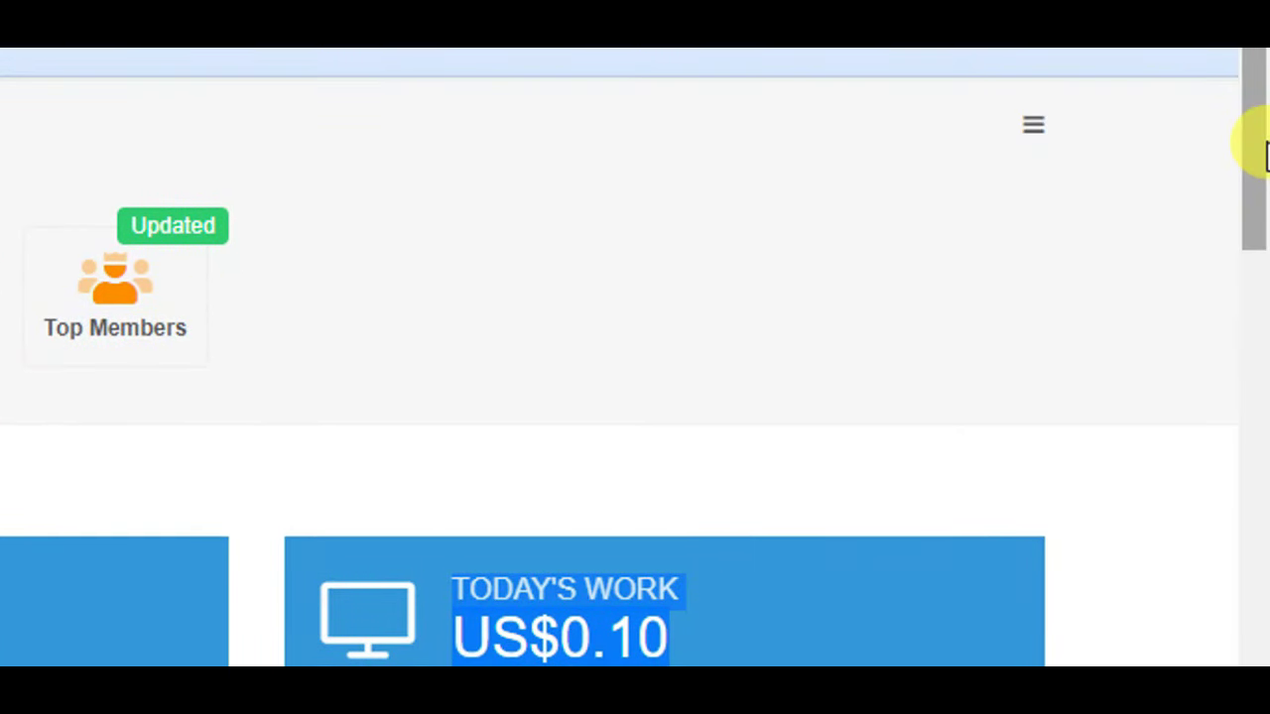
pyautogui.scroll(-4, 1255, 199)
pyautogui.scroll(2, 316, 140)
pyautogui.click(244, 141)
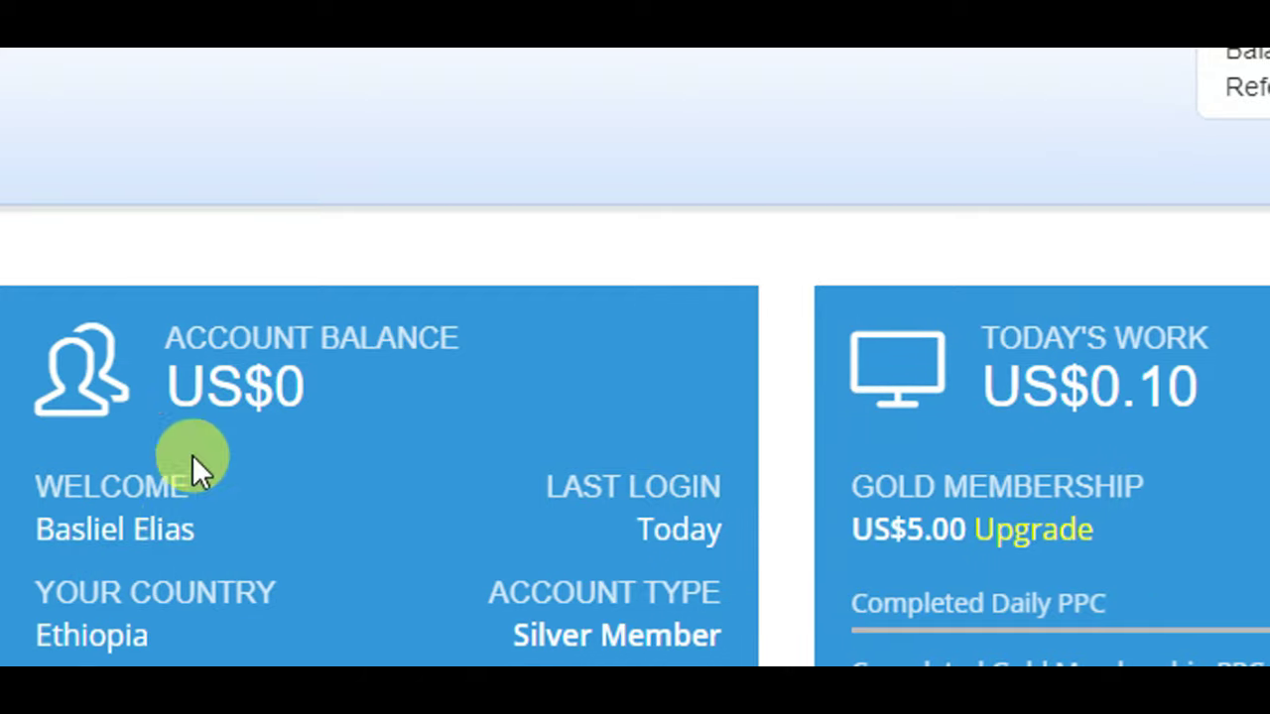
# - Expand Pay Per Click Ads in the sidebar to list PPC Ads US$0.10 and HTML Code
pyautogui.scroll(-1, 187, 586)
pyautogui.scroll(-2, 191, 448)
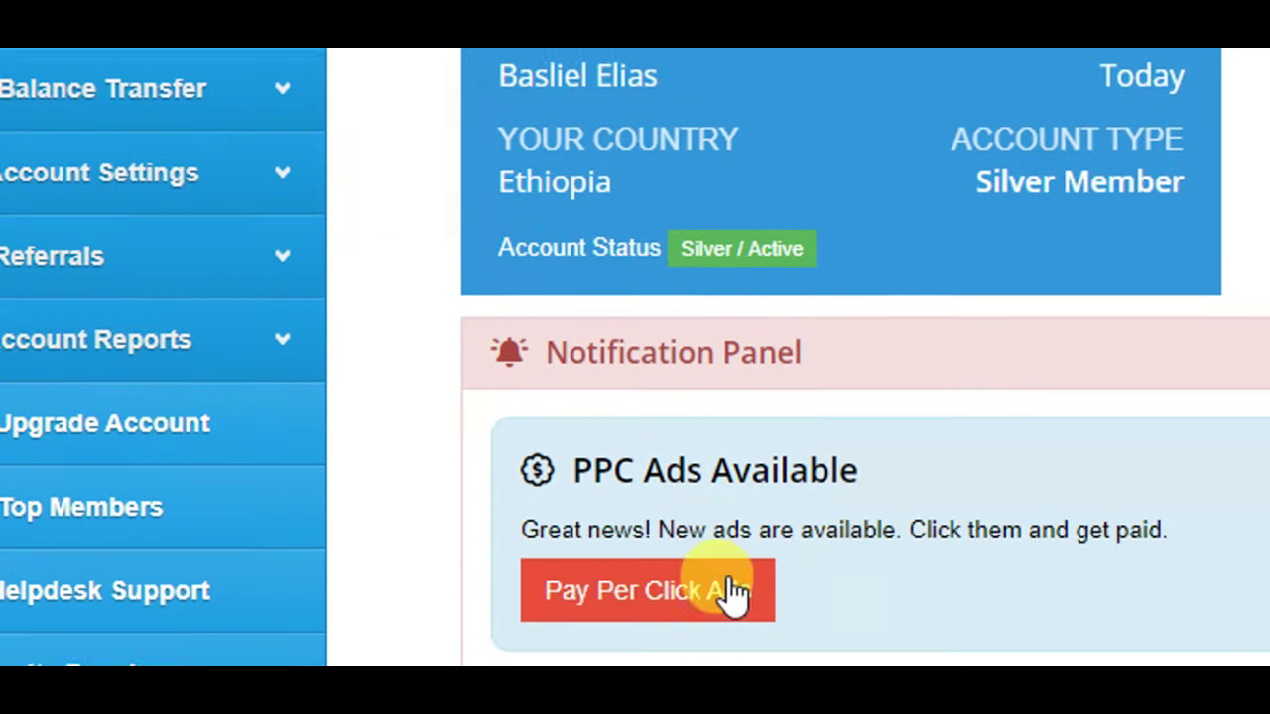
pyautogui.scroll(3, 221, 125)
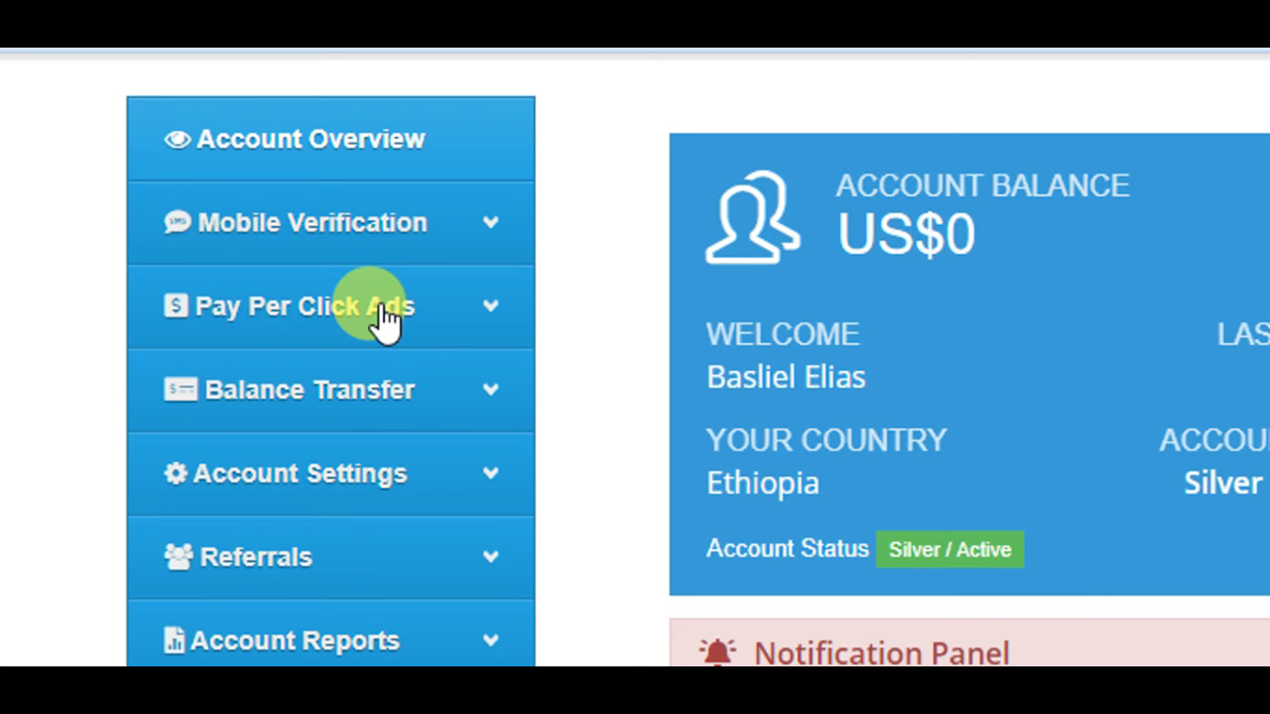
pyautogui.click(386, 317)
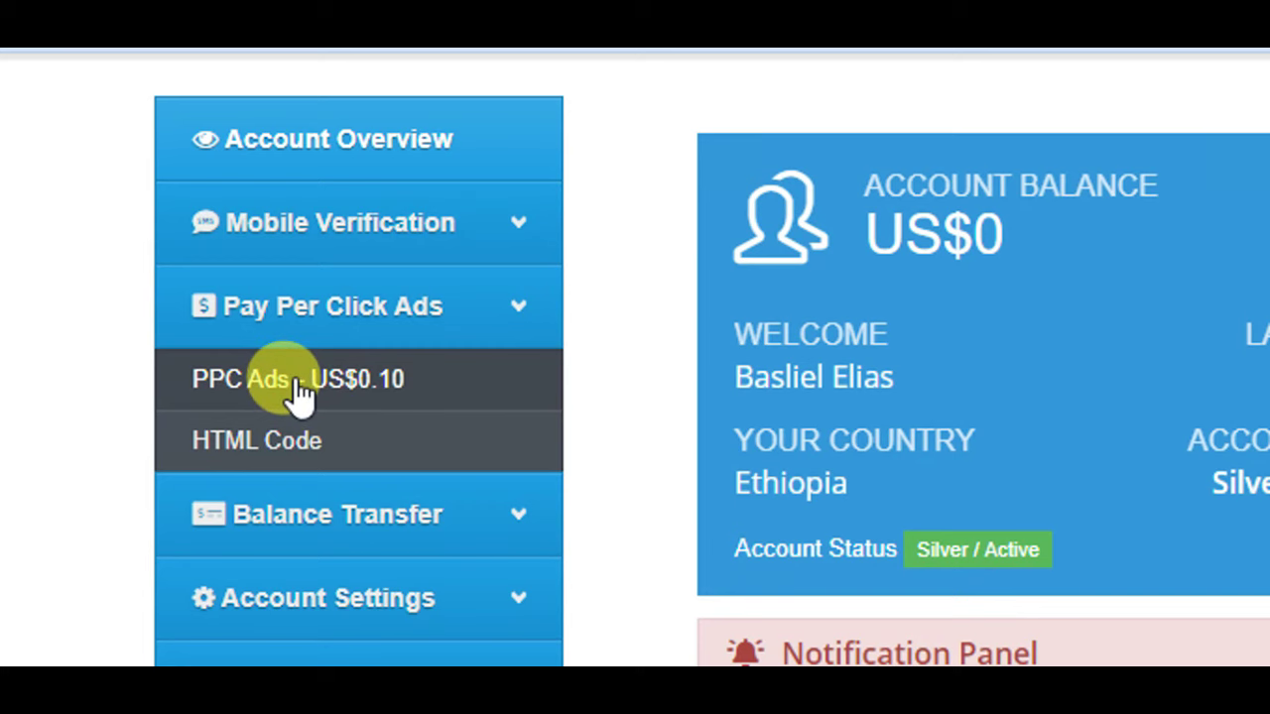
# - Open PPC Ads - US$0.10 and view Silver Membership ad 4512, earning US$0.01
pyautogui.click(298, 379)
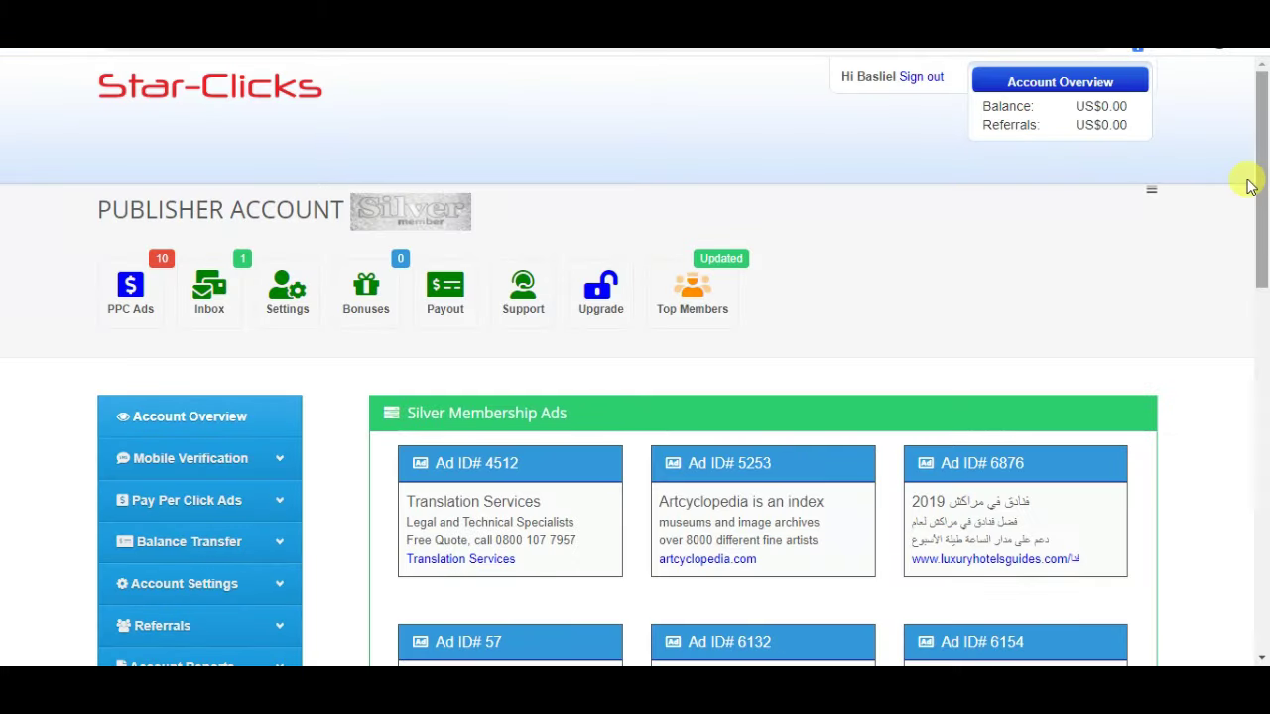
pyautogui.scroll(-2, 1265, 146)
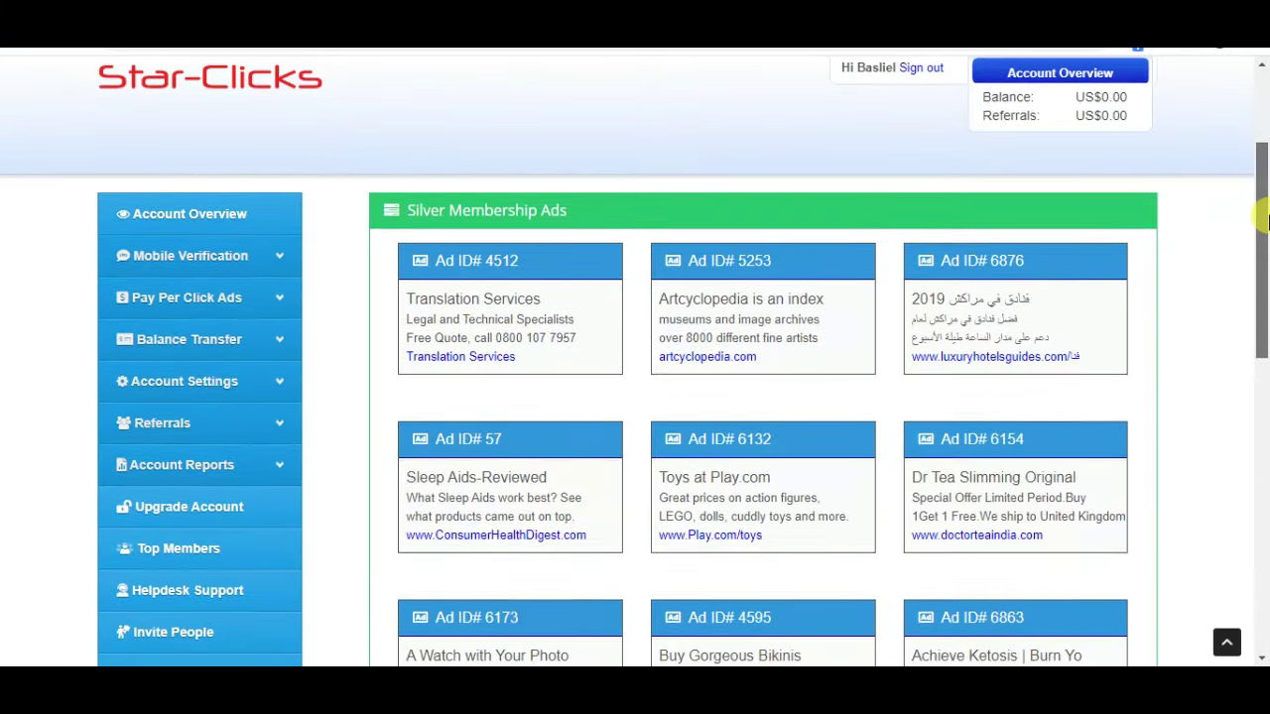
pyautogui.moveTo(1261, 343); pyautogui.dragTo(1265, 278)
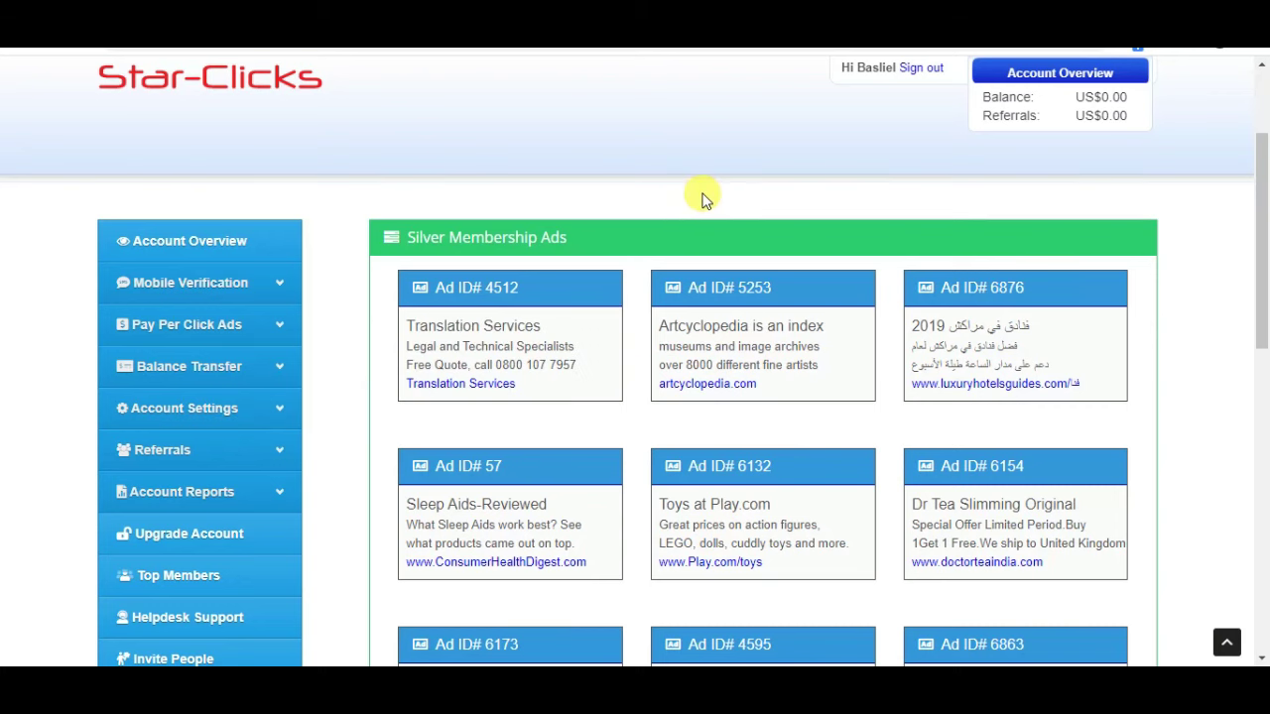
pyautogui.click(485, 357)
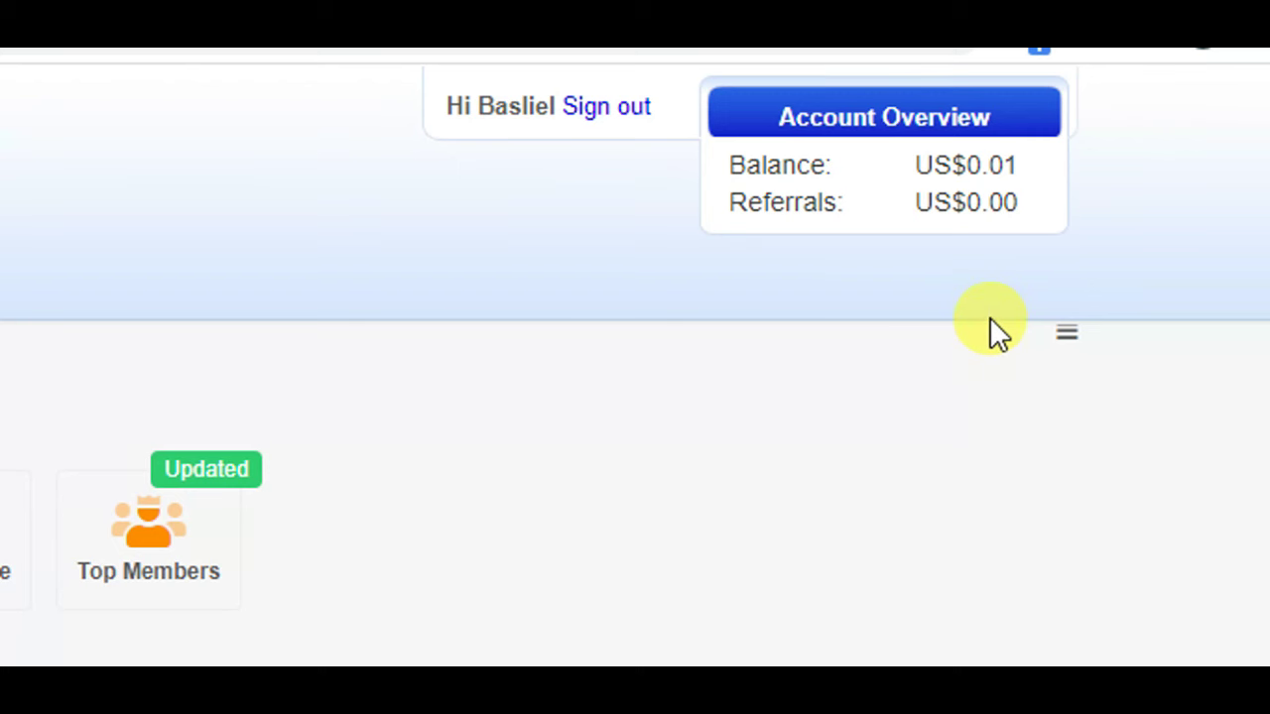
# - Note the US$0.01 balance, then view ad 6868 to raise the balance to US$0.02
pyautogui.tripleClick(1026, 170)
pyautogui.click(1034, 166)
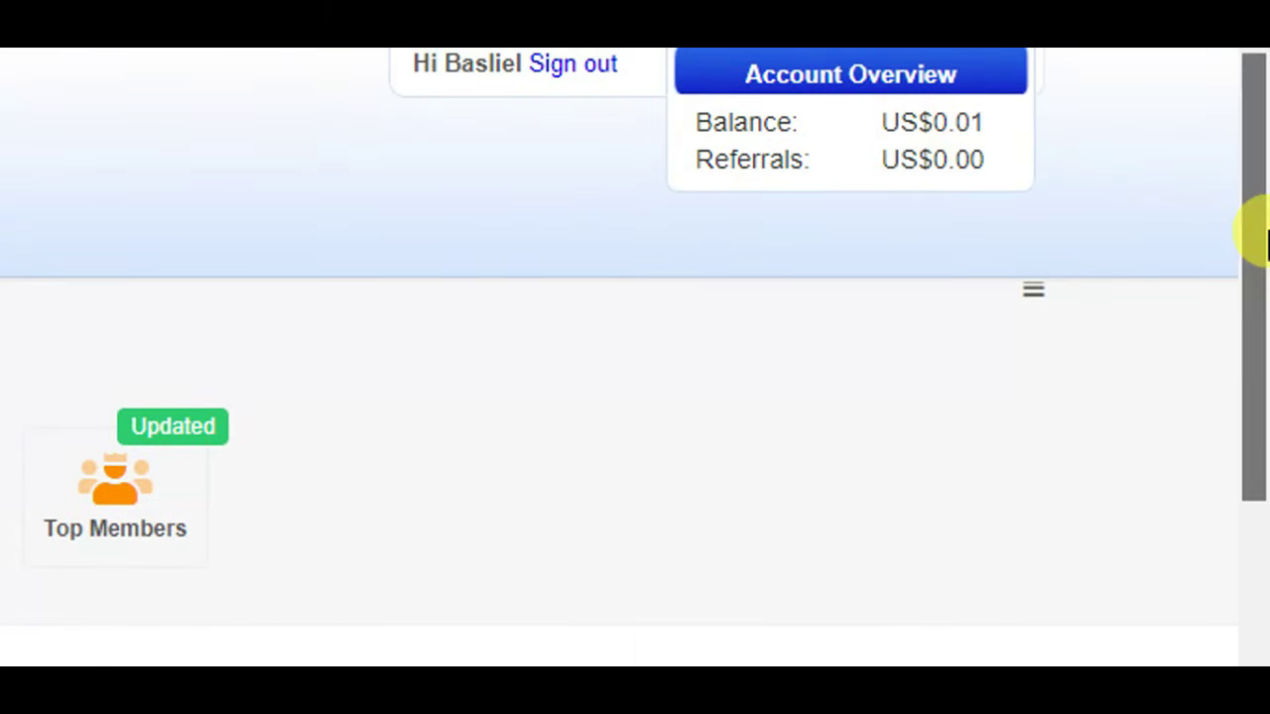
pyautogui.moveTo(1258, 224); pyautogui.dragTo(1260, 369)
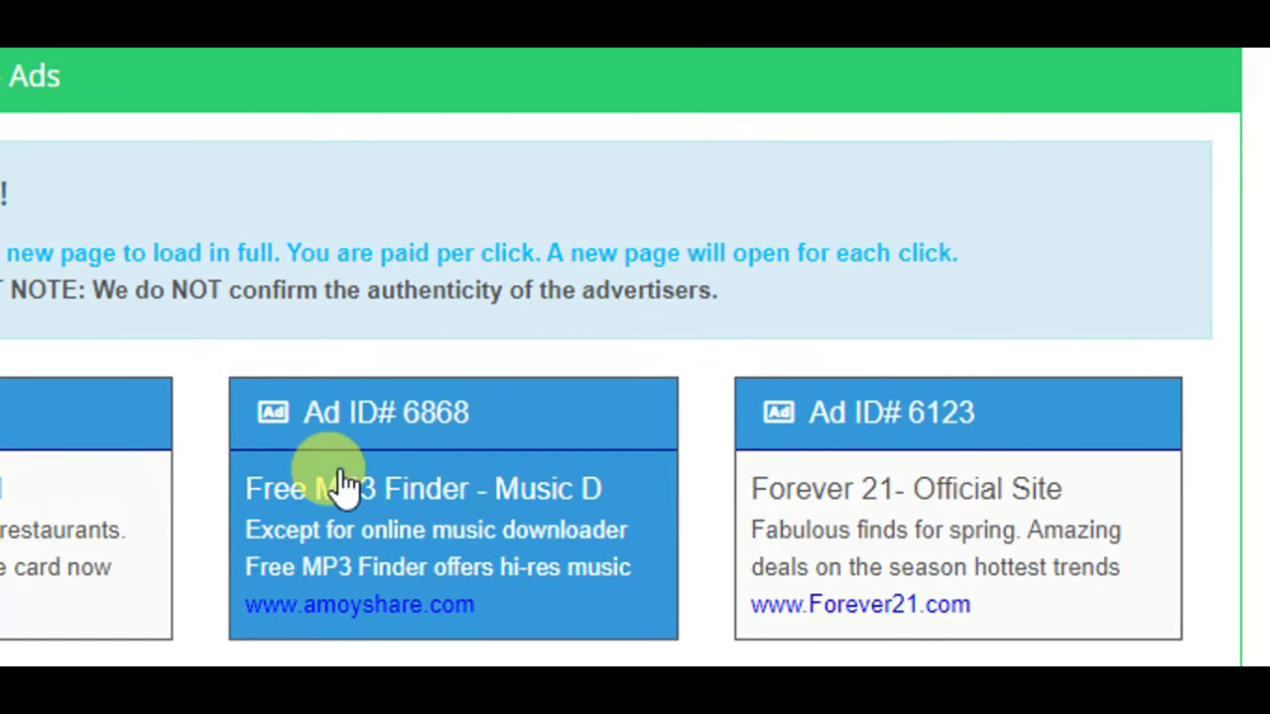
pyautogui.click(378, 493)
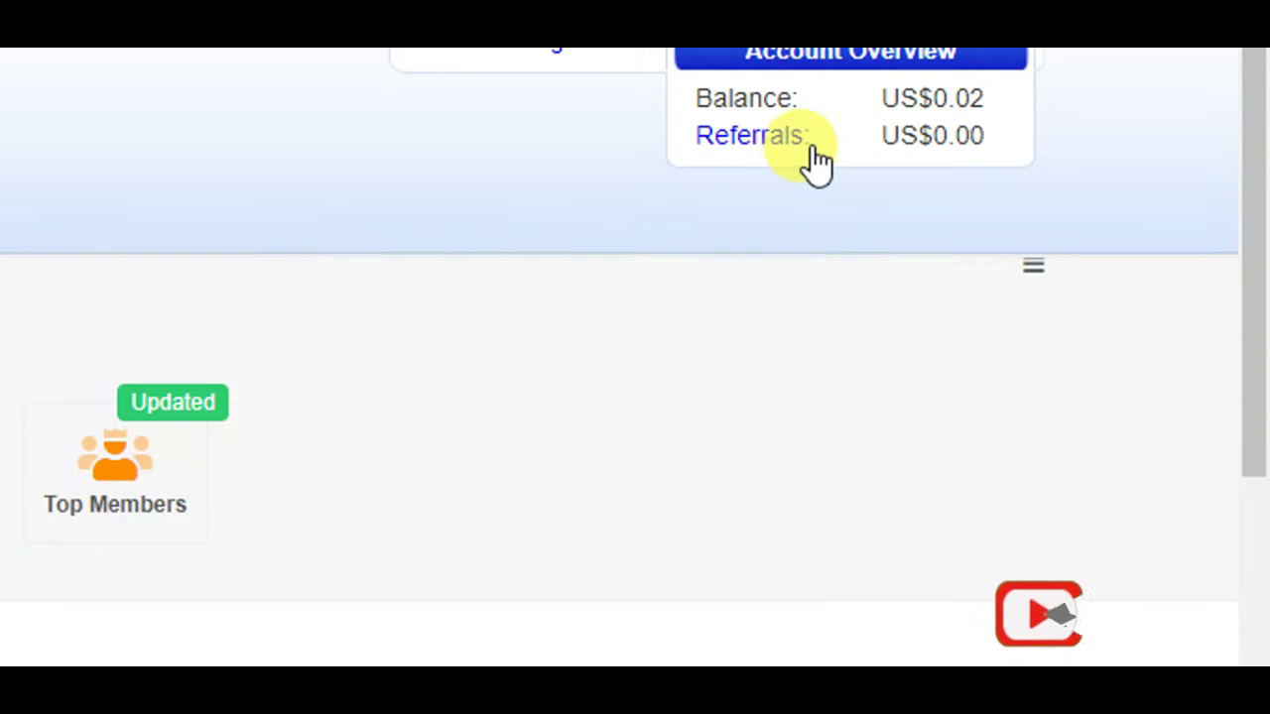
pyautogui.scroll(1, 783, 159)
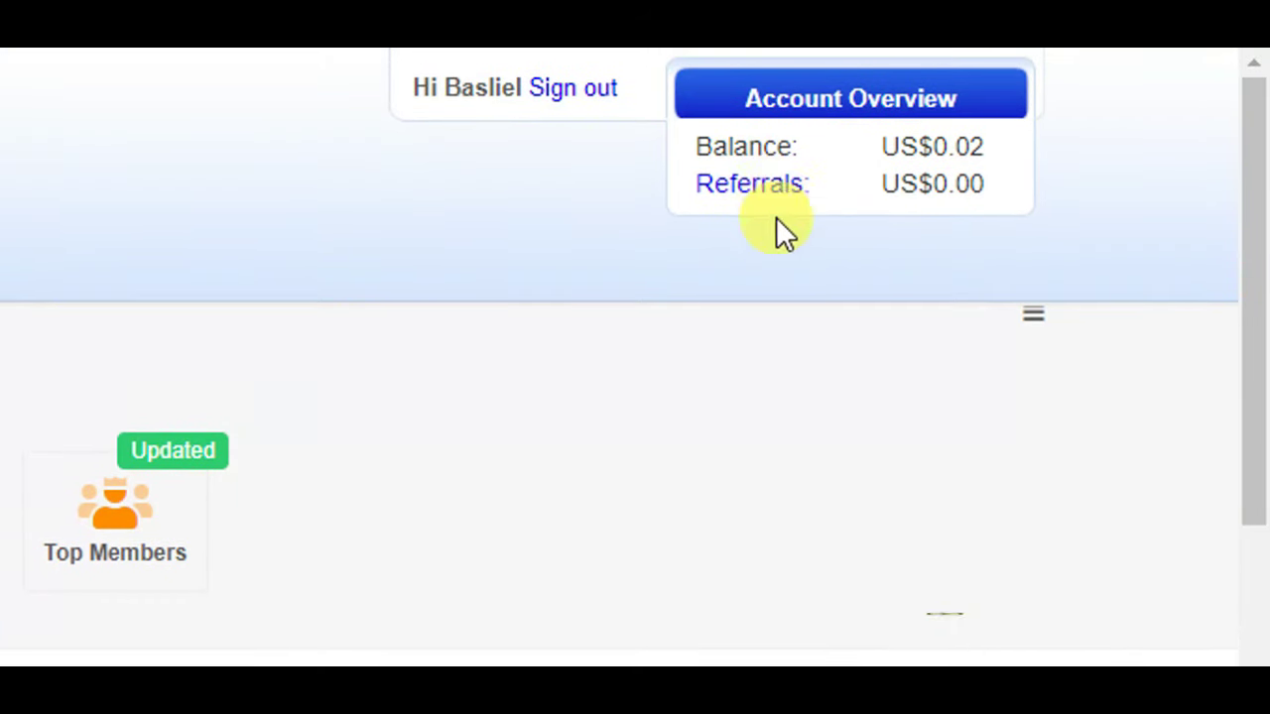
pyautogui.moveTo(1247, 383); pyautogui.dragTo(1247, 443)
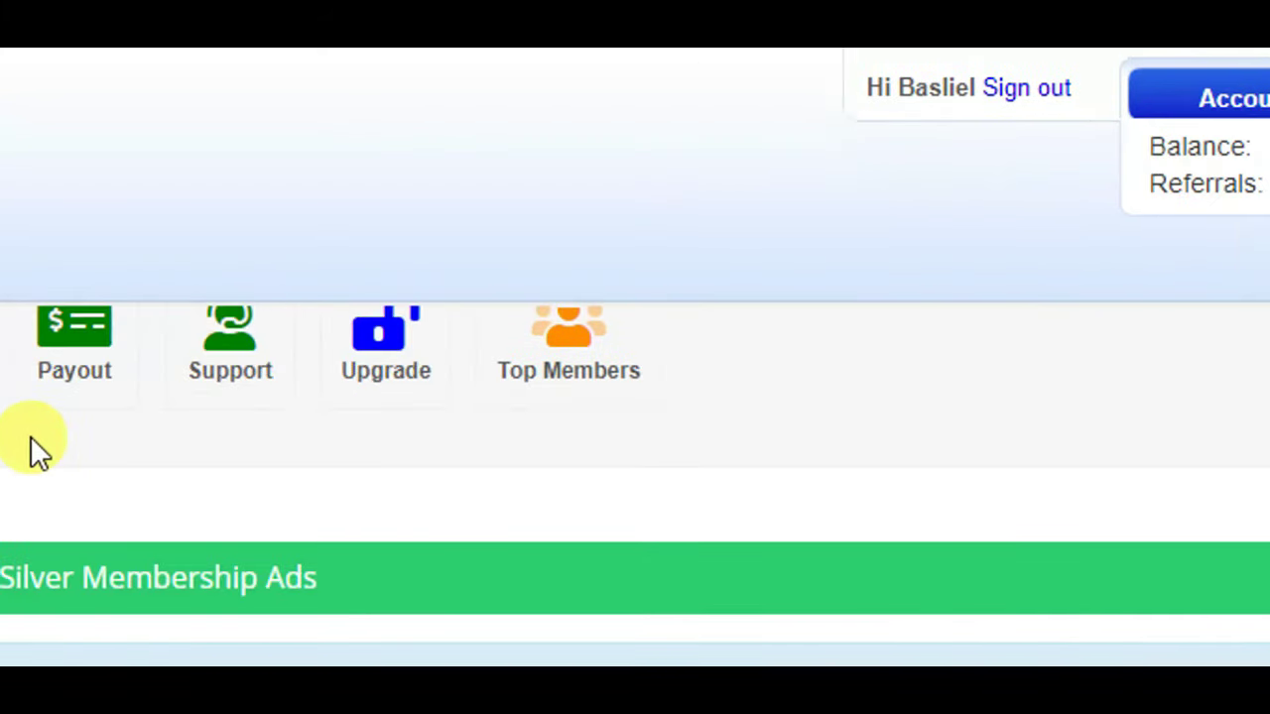
pyautogui.scroll(-5, 213, 605)
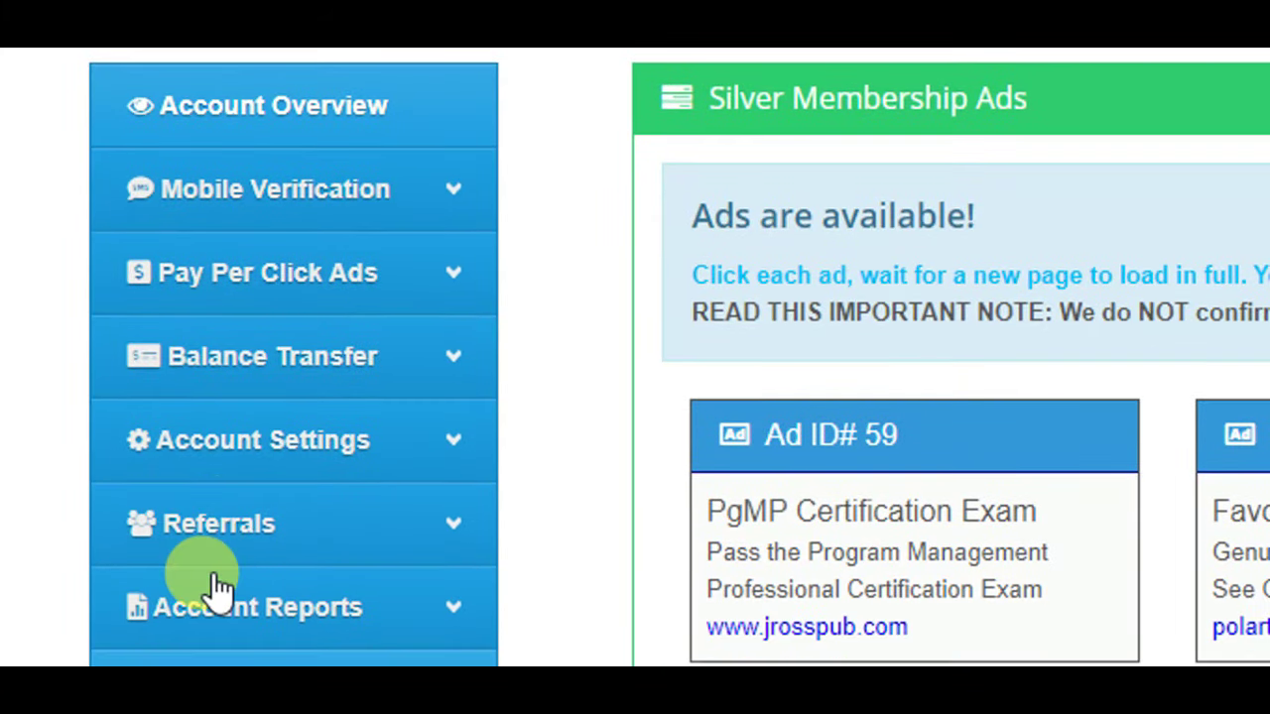
# - Expand Referrals and scroll through the four personal referral URLs on Referral Links
pyautogui.click(389, 541)
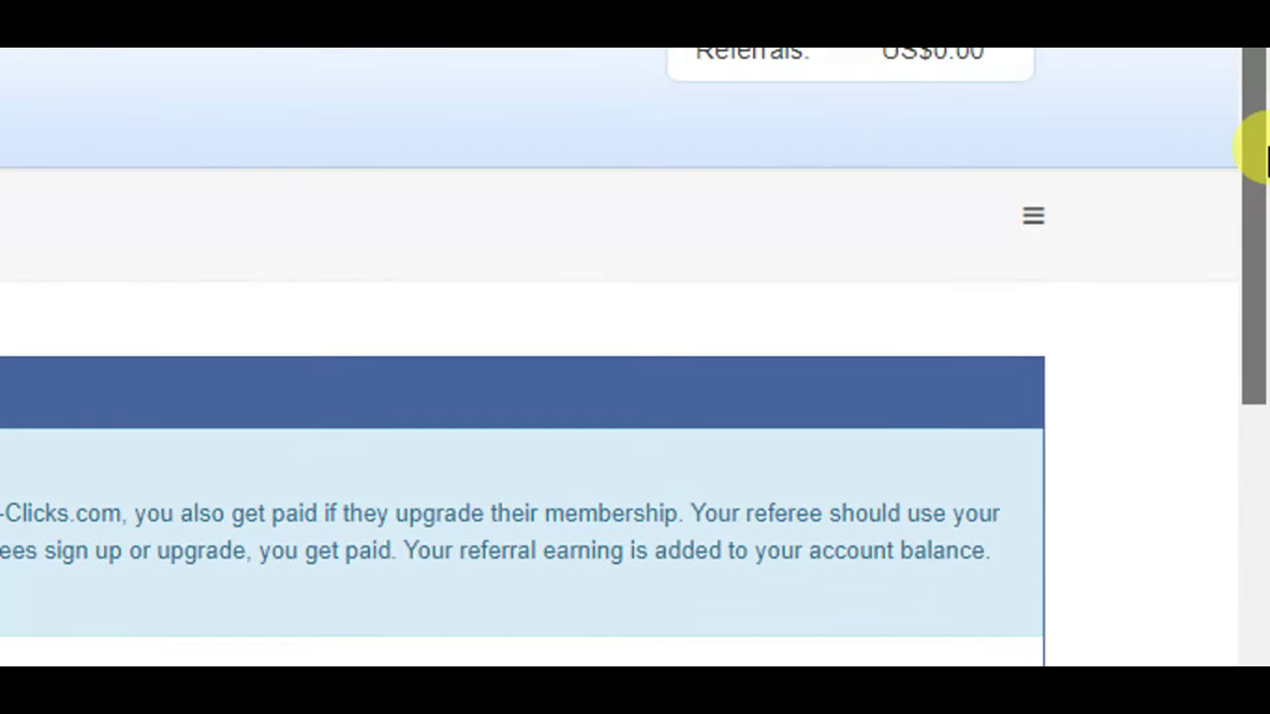
pyautogui.moveTo(1246, 142); pyautogui.dragTo(1247, 334)
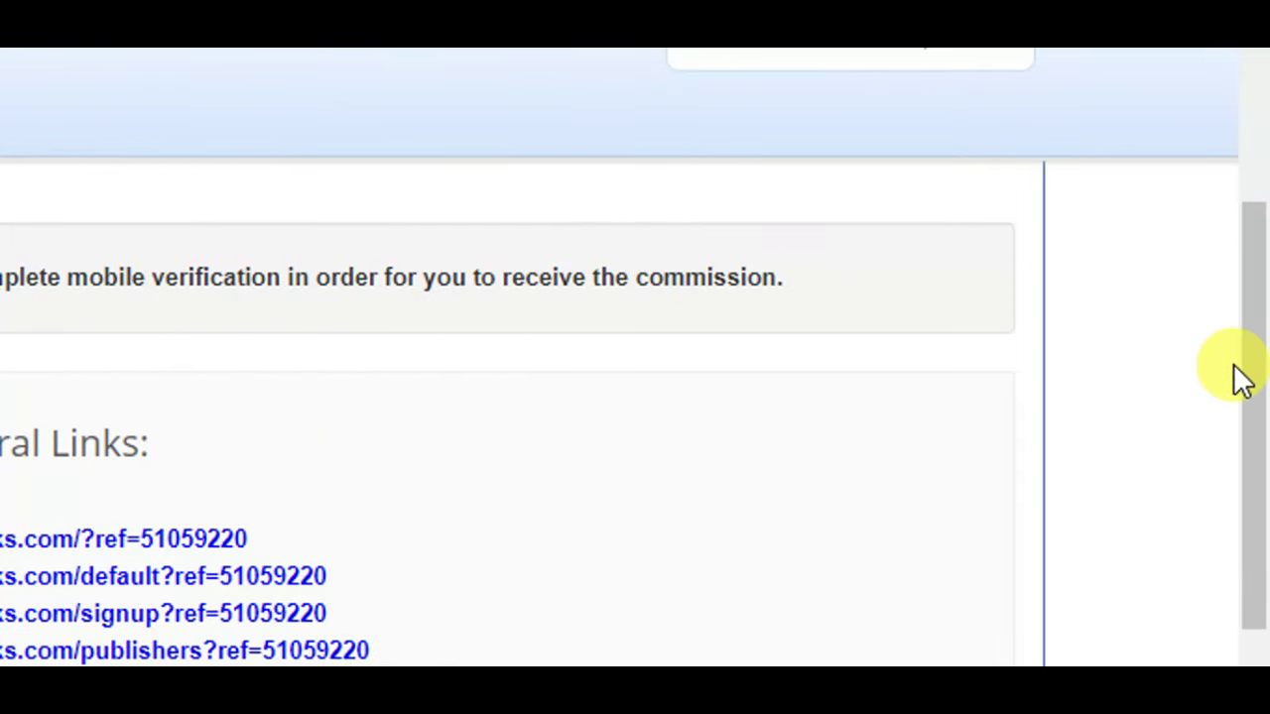
pyautogui.moveTo(1255, 416); pyautogui.dragTo(1256, 89)
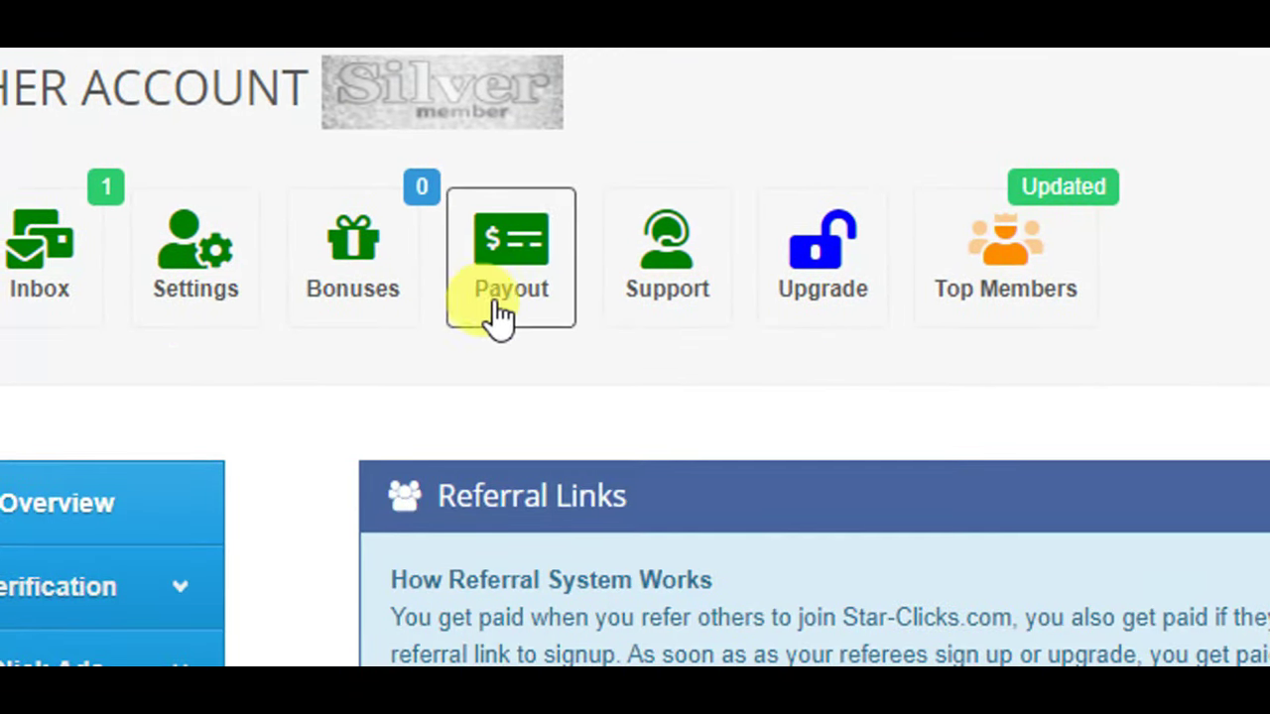
# - Open the Balance Withdrawal Form and select Bank Transfer as the payout method
pyautogui.click(508, 260)
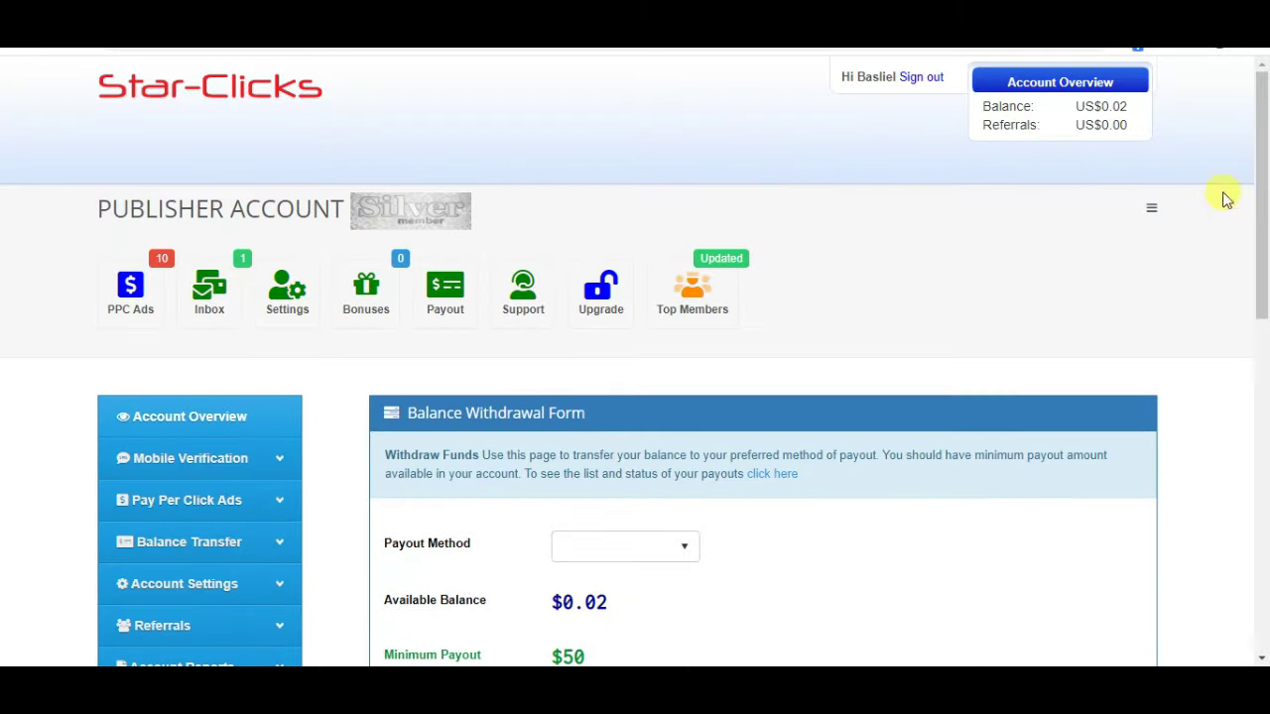
pyautogui.moveTo(1264, 198); pyautogui.dragTo(1266, 286)
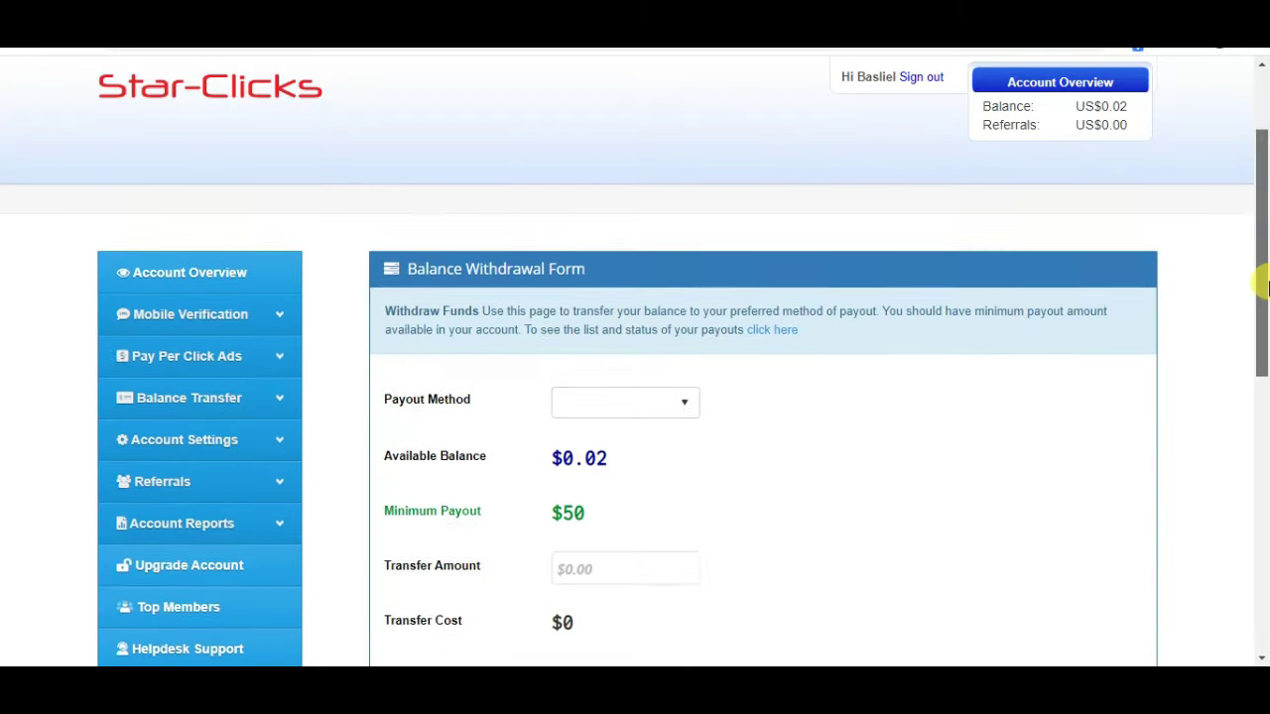
pyautogui.scroll(-1, 1267, 287)
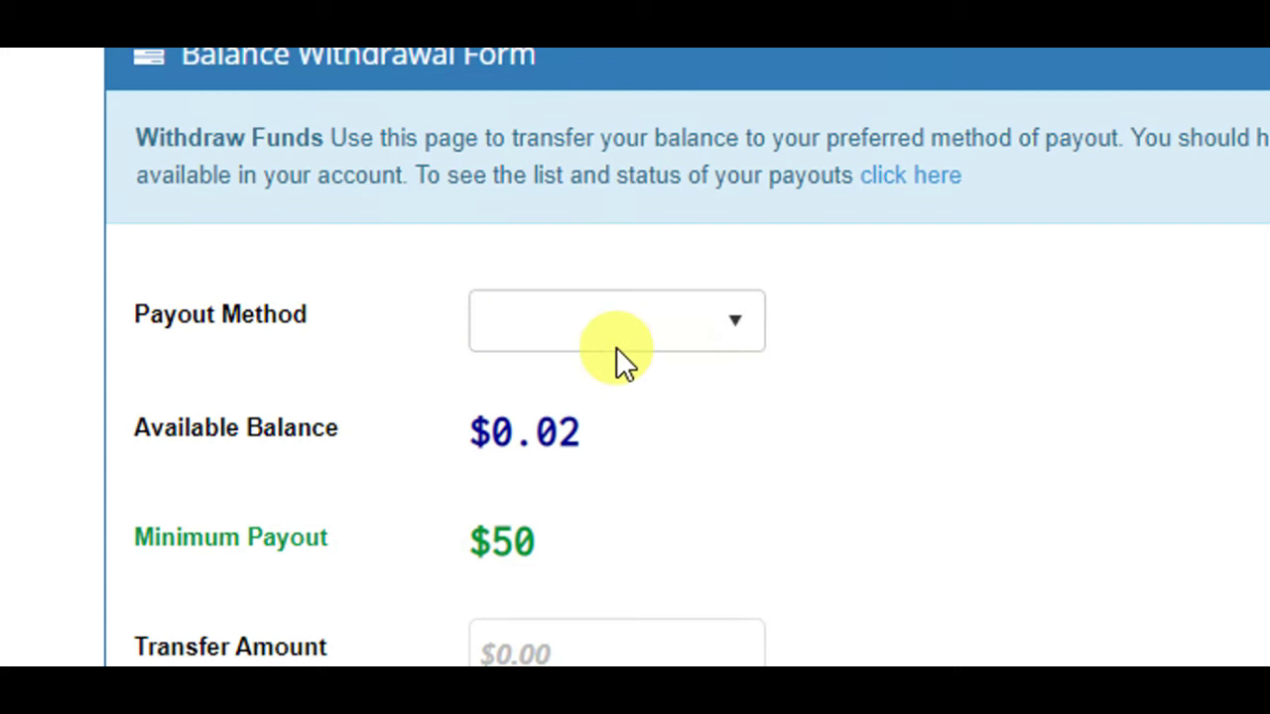
pyautogui.click(743, 324)
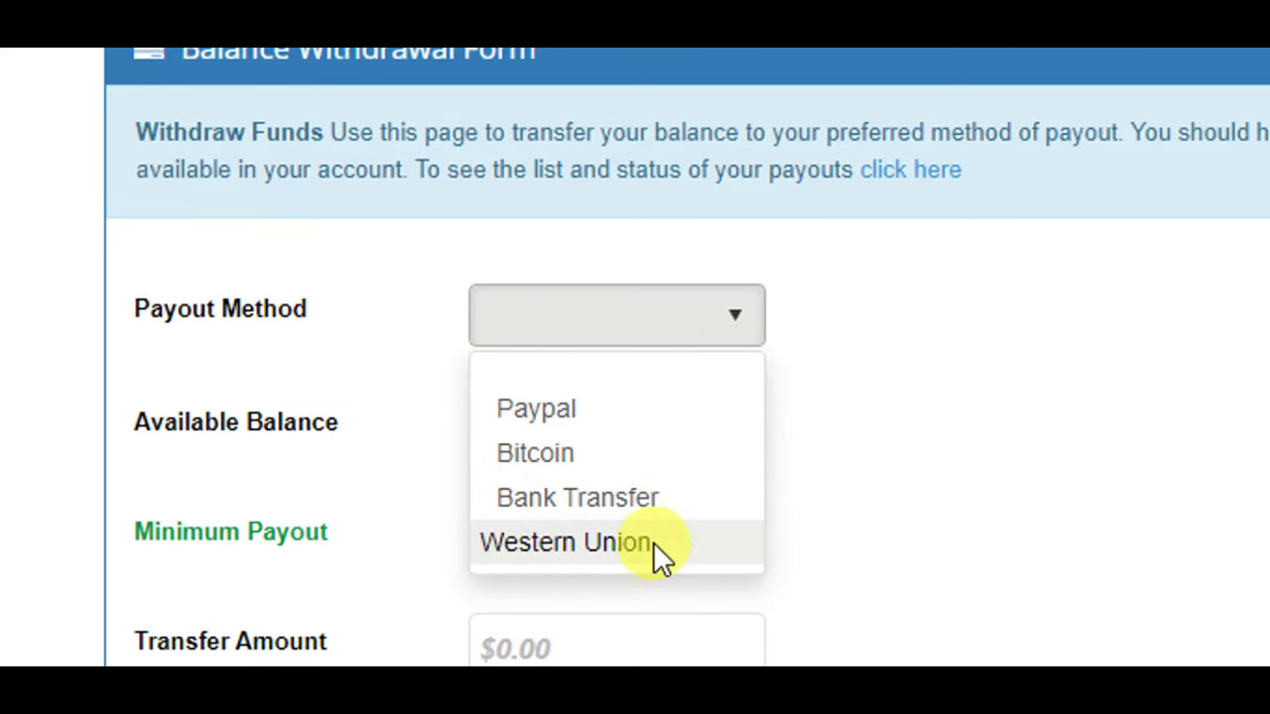
pyautogui.click(571, 501)
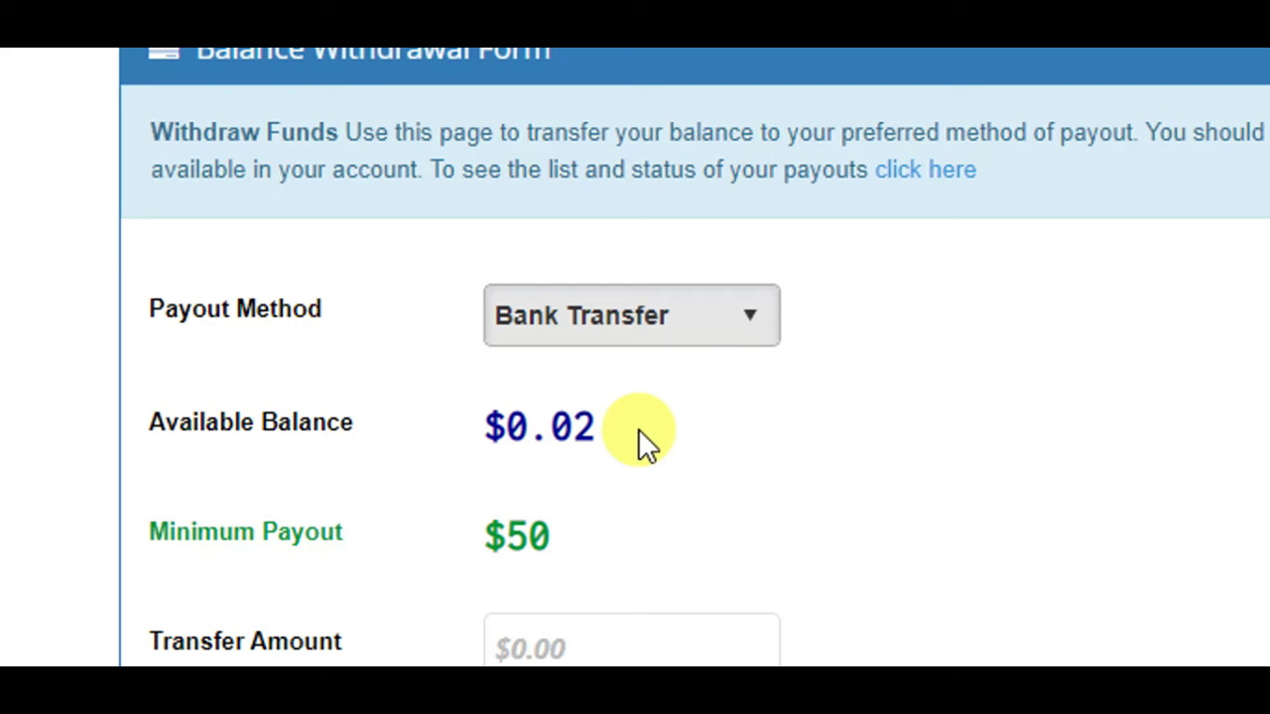
pyautogui.moveTo(643, 429); pyautogui.dragTo(507, 432)
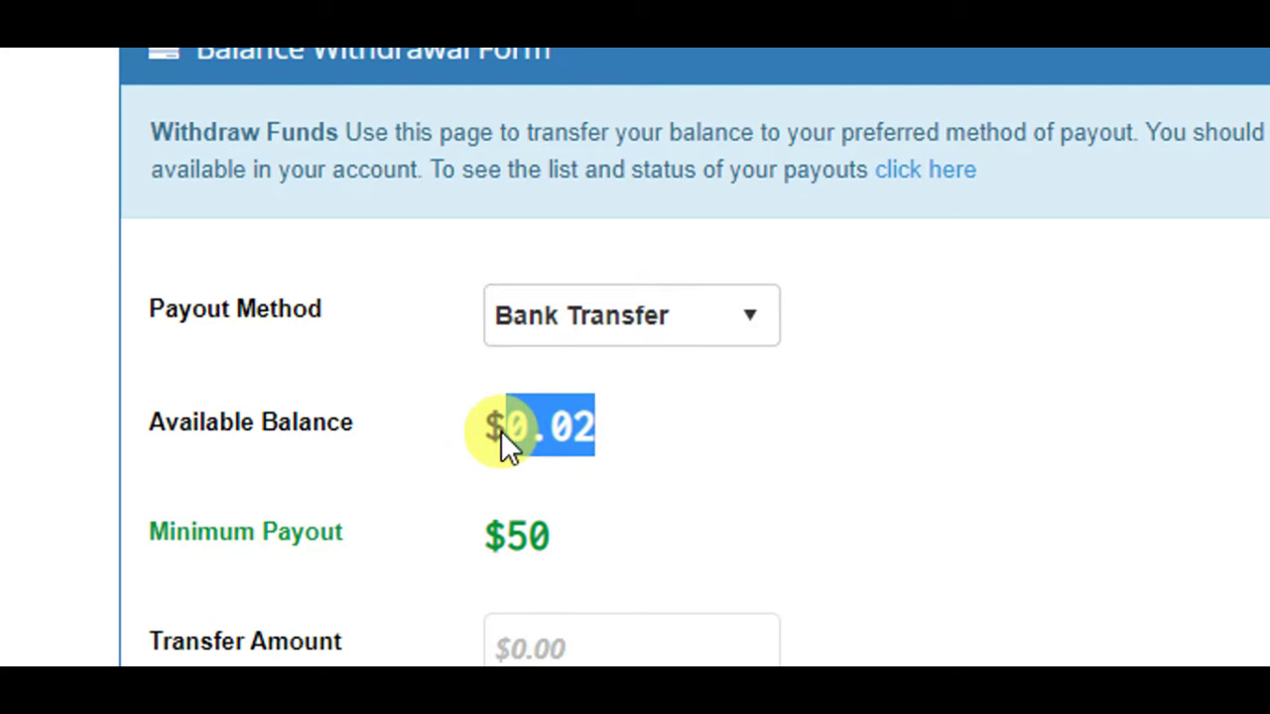
pyautogui.click(612, 434)
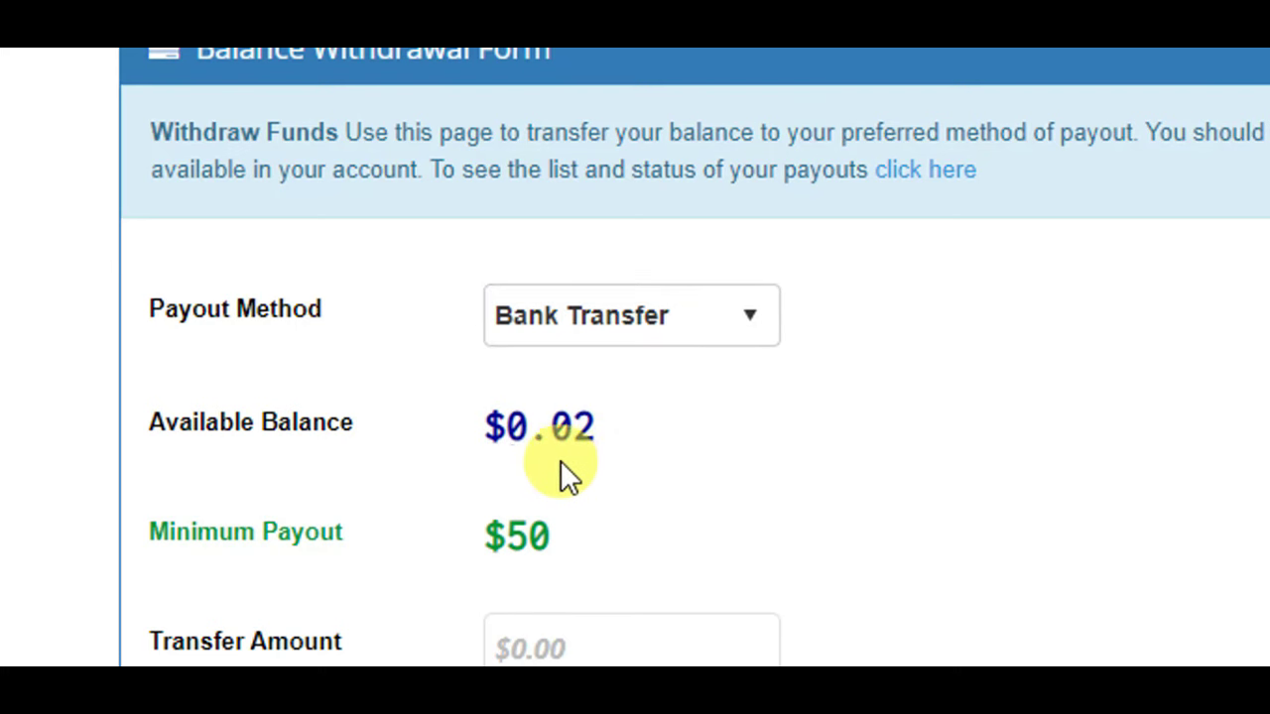
pyautogui.scroll(-1, 531, 595)
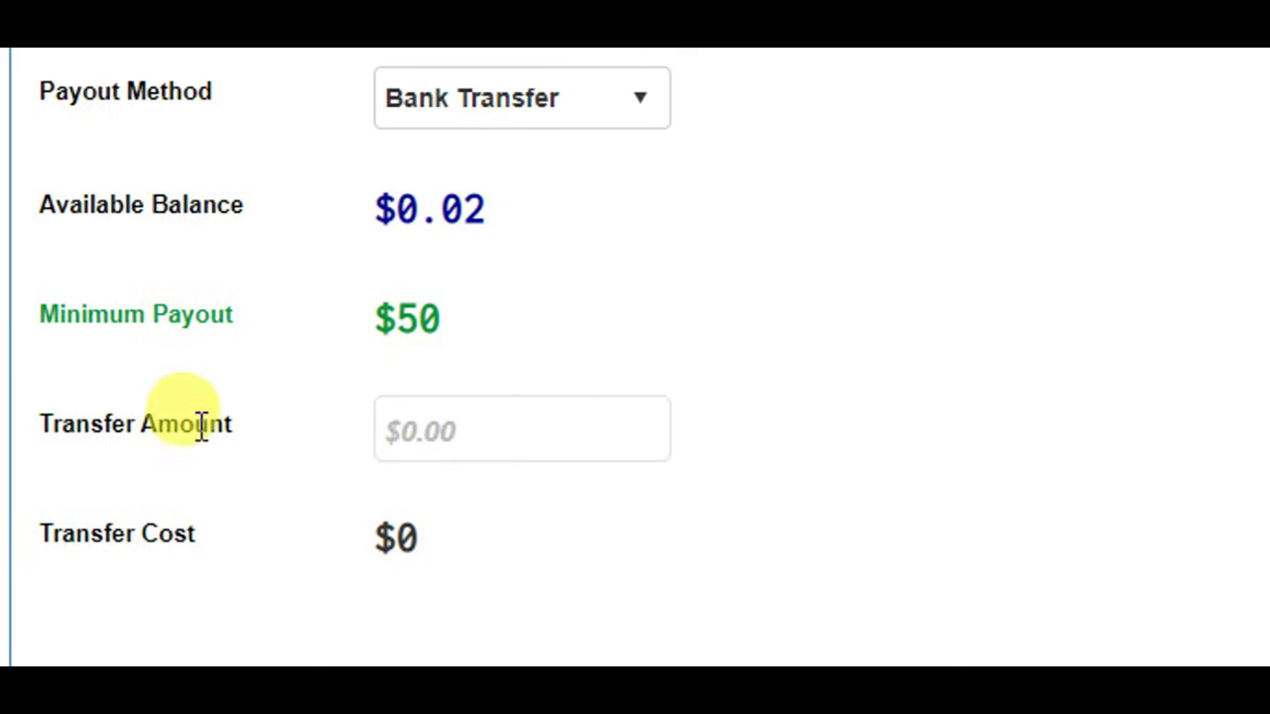
# - Enter 65 as the Transfer Amount and review the no-bank-details warning and terms
pyautogui.click(433, 450)
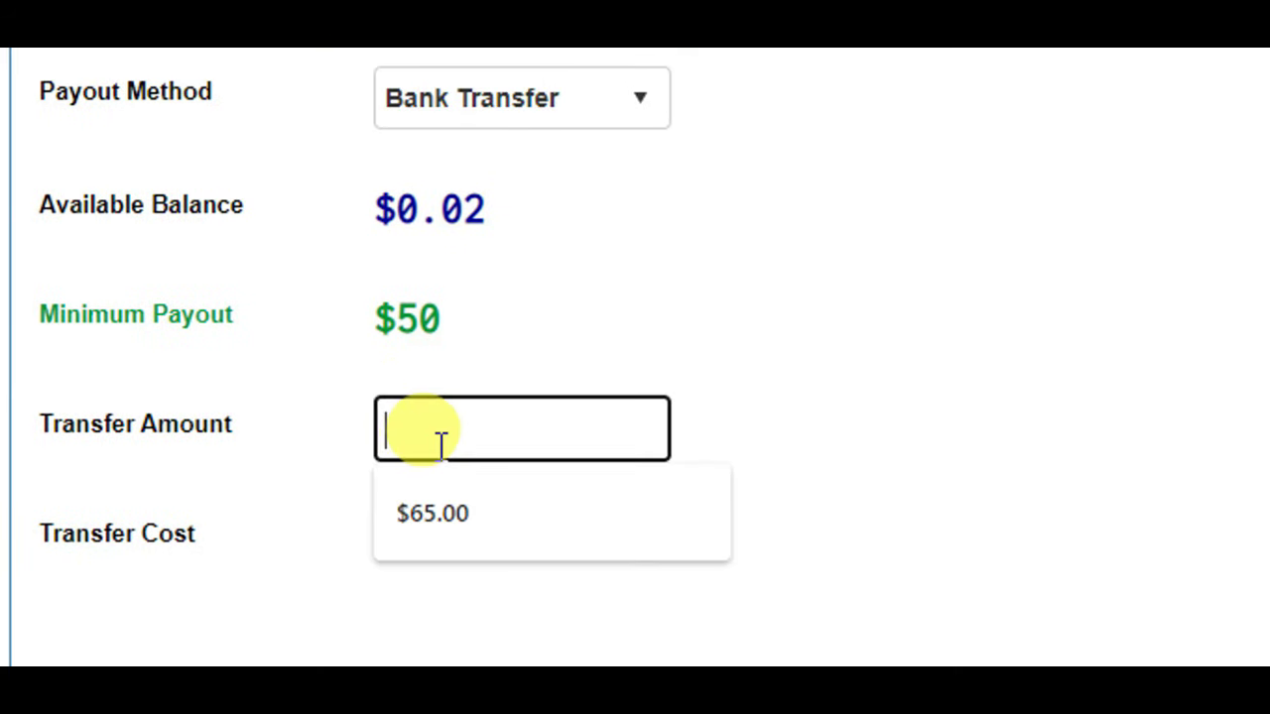
pyautogui.write('65')
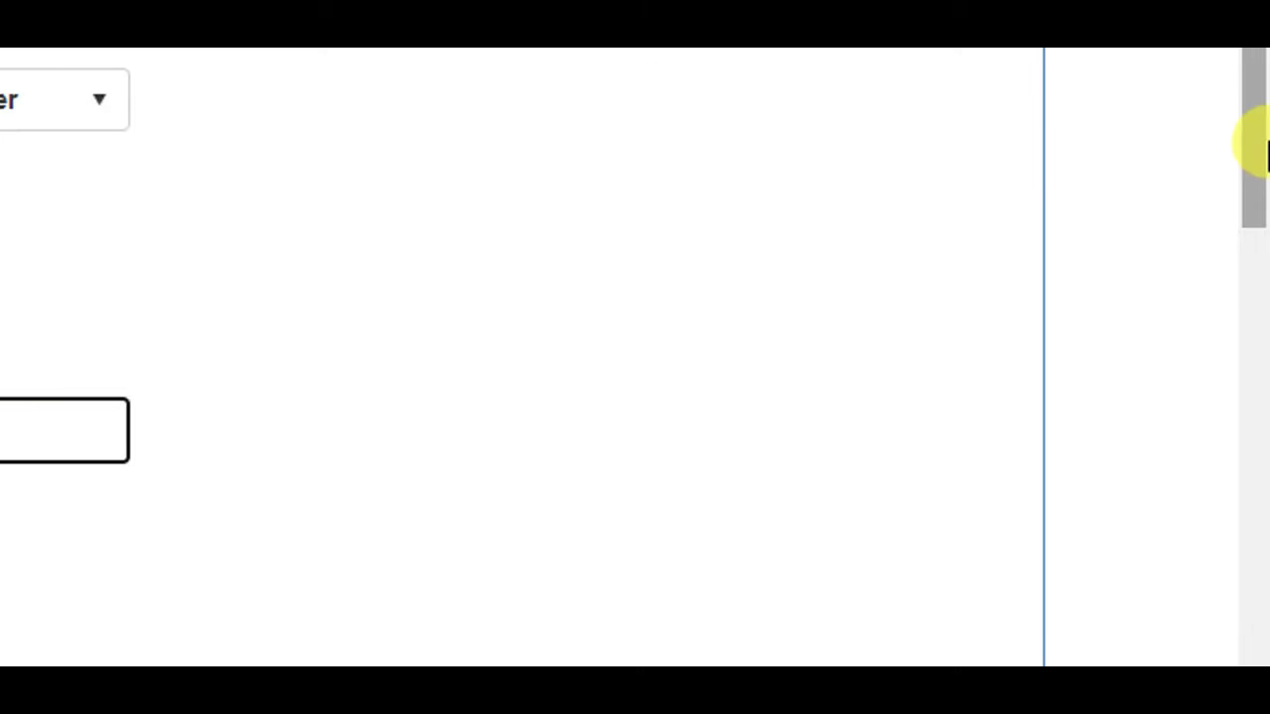
pyautogui.moveTo(1247, 141); pyautogui.dragTo(1247, 312)
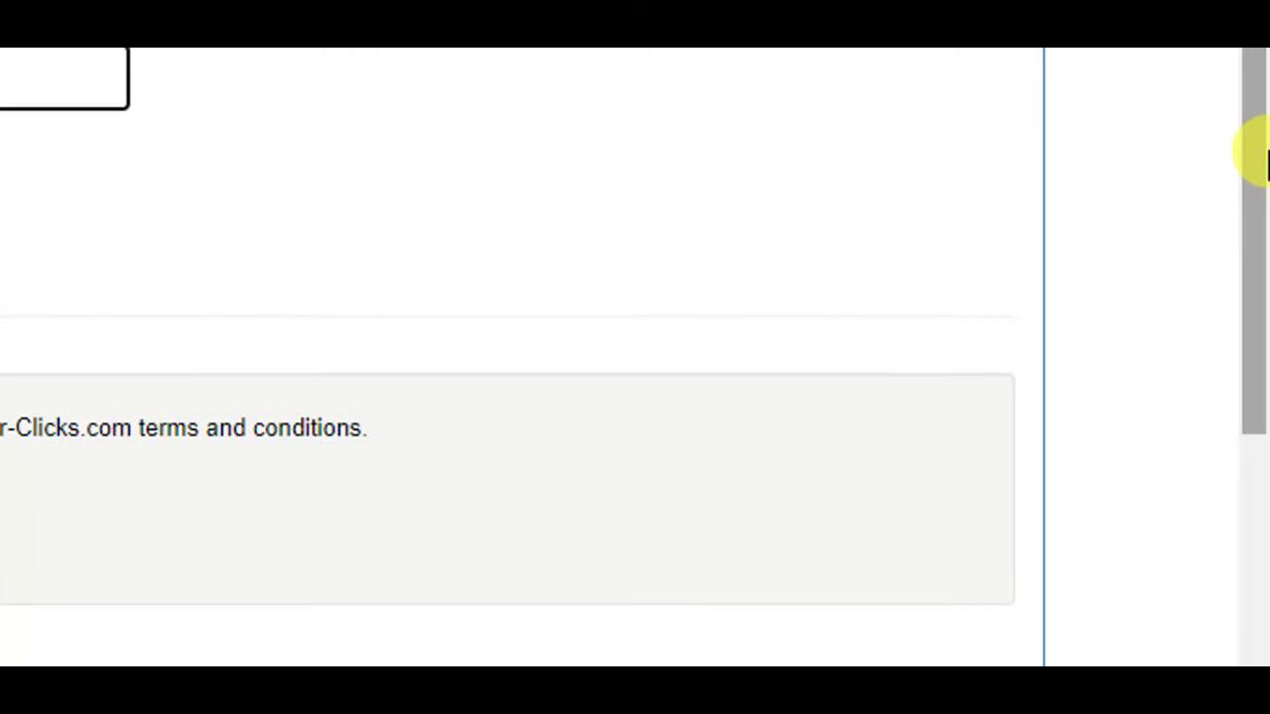
pyautogui.moveTo(1261, 156); pyautogui.dragTo(1261, 175)
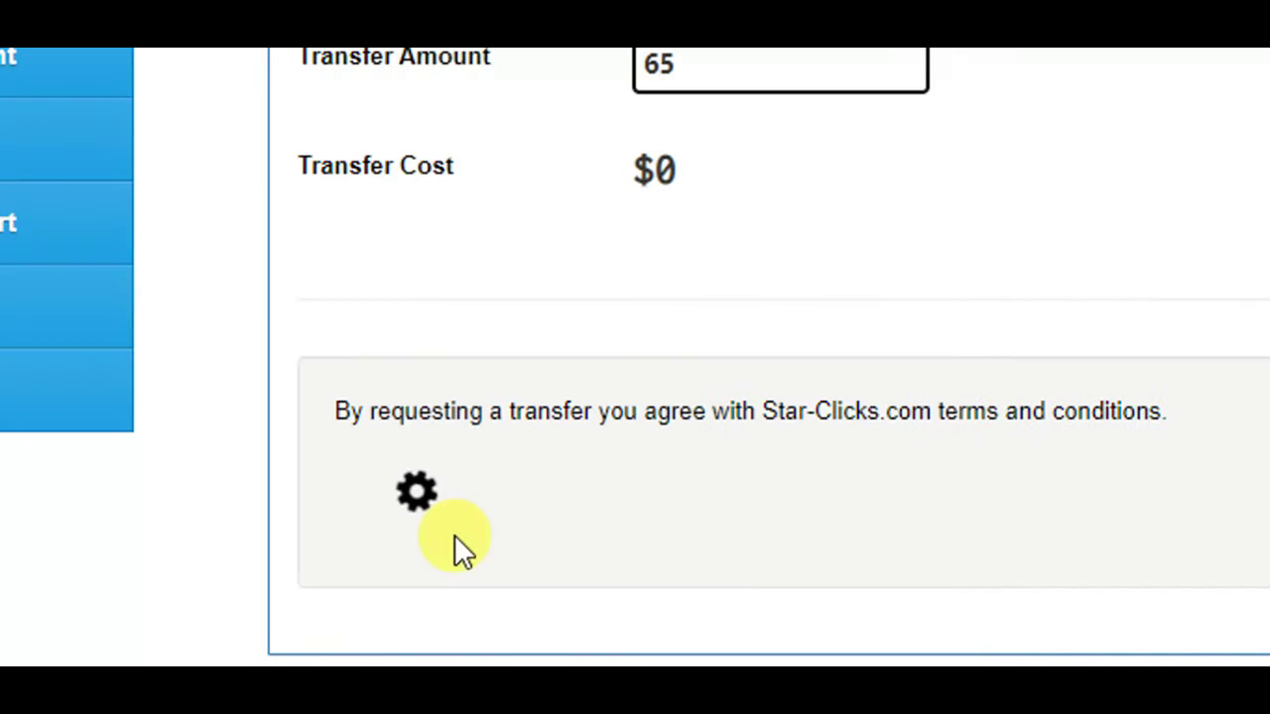
pyautogui.scroll(5, 2, 556)
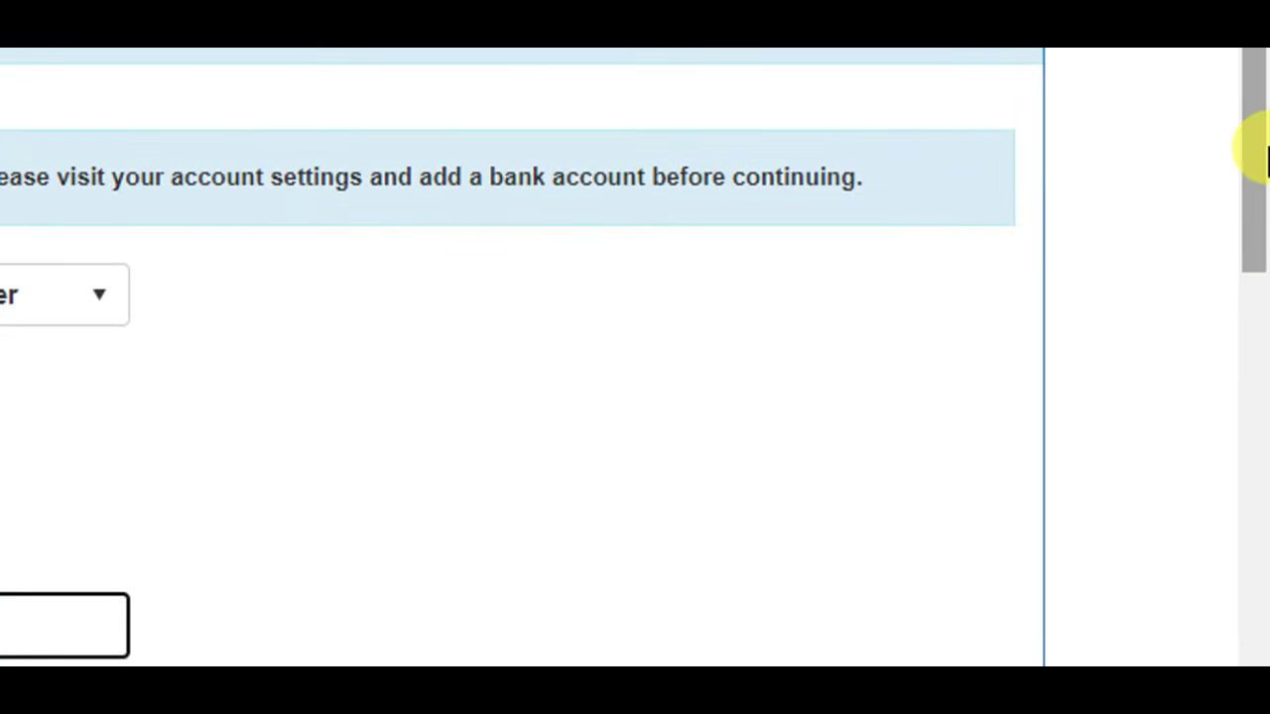
pyautogui.moveTo(1264, 157); pyautogui.dragTo(1247, 334)
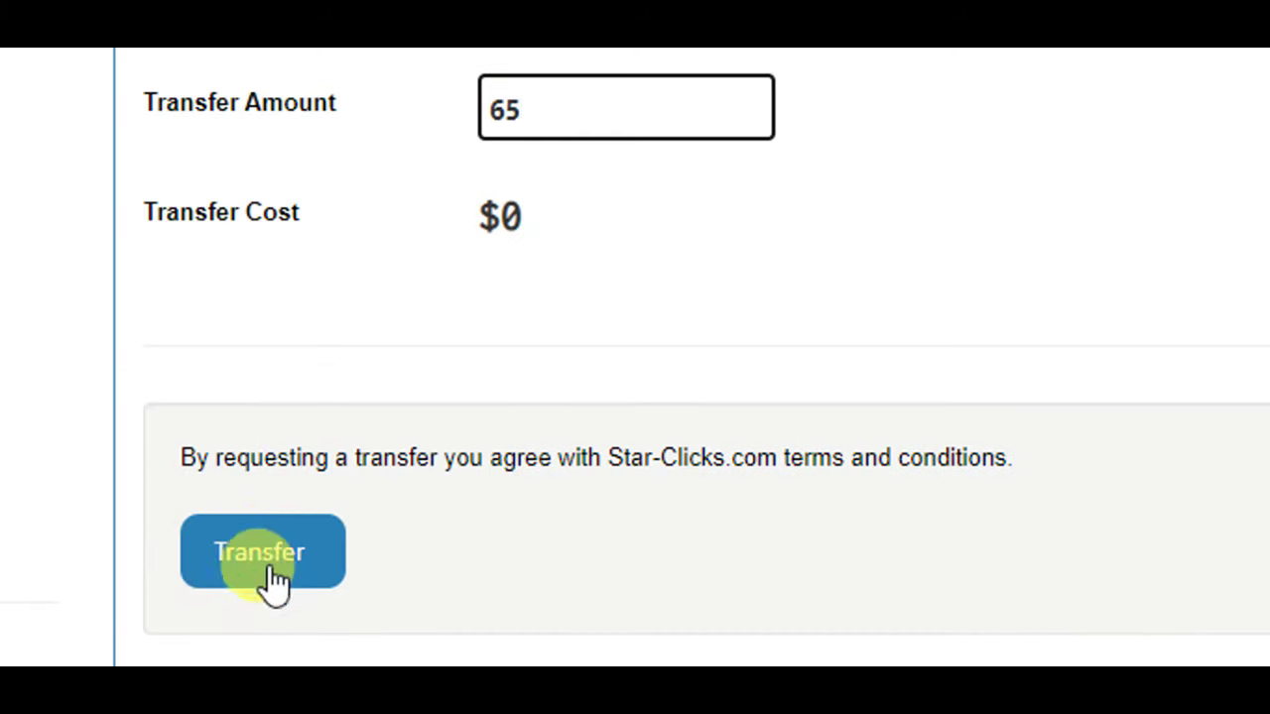
pyautogui.scroll(1, 595, 139)
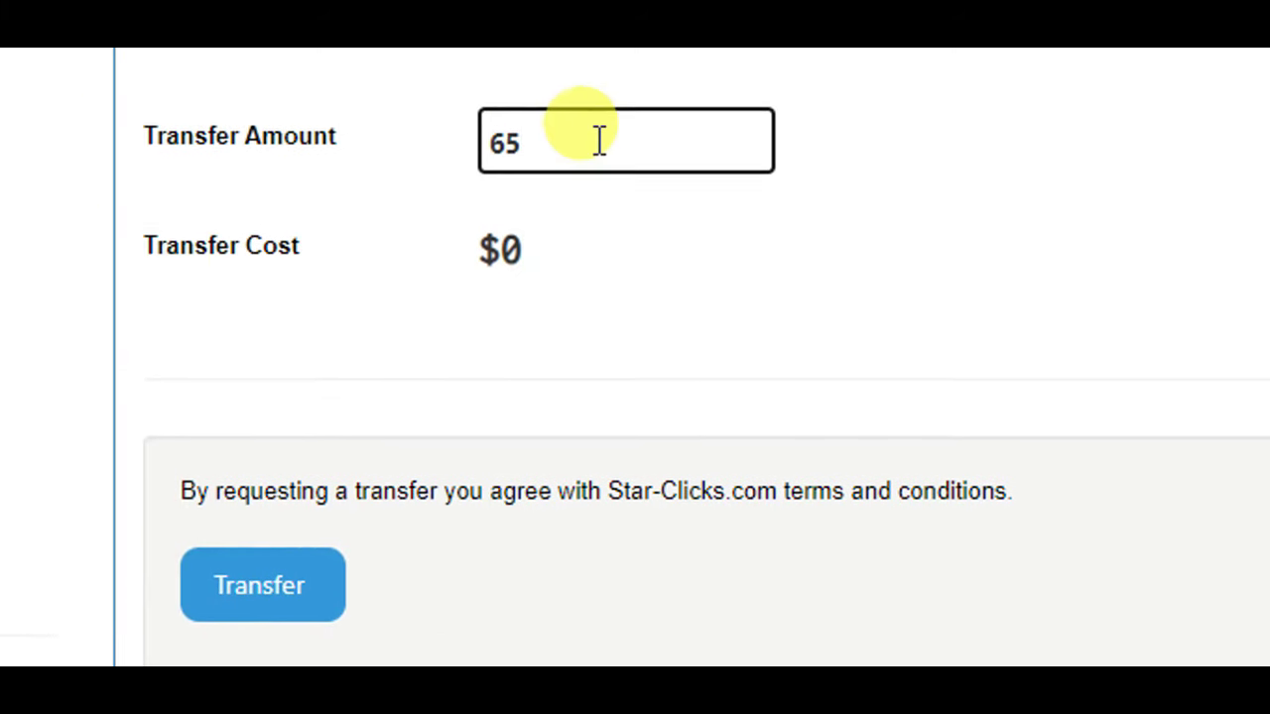
pyautogui.scroll(1, 586, 129)
pyautogui.scroll(1, 565, 107)
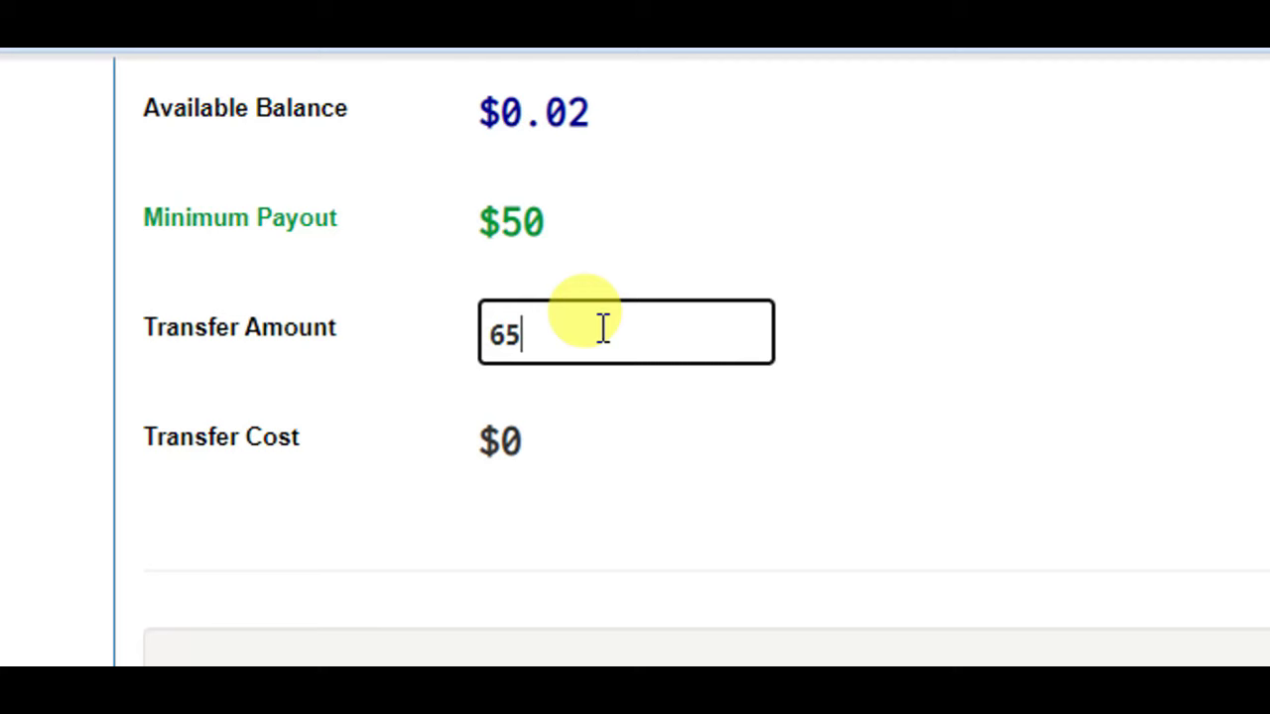
pyautogui.moveTo(1256, 447); pyautogui.dragTo(1226, 252)
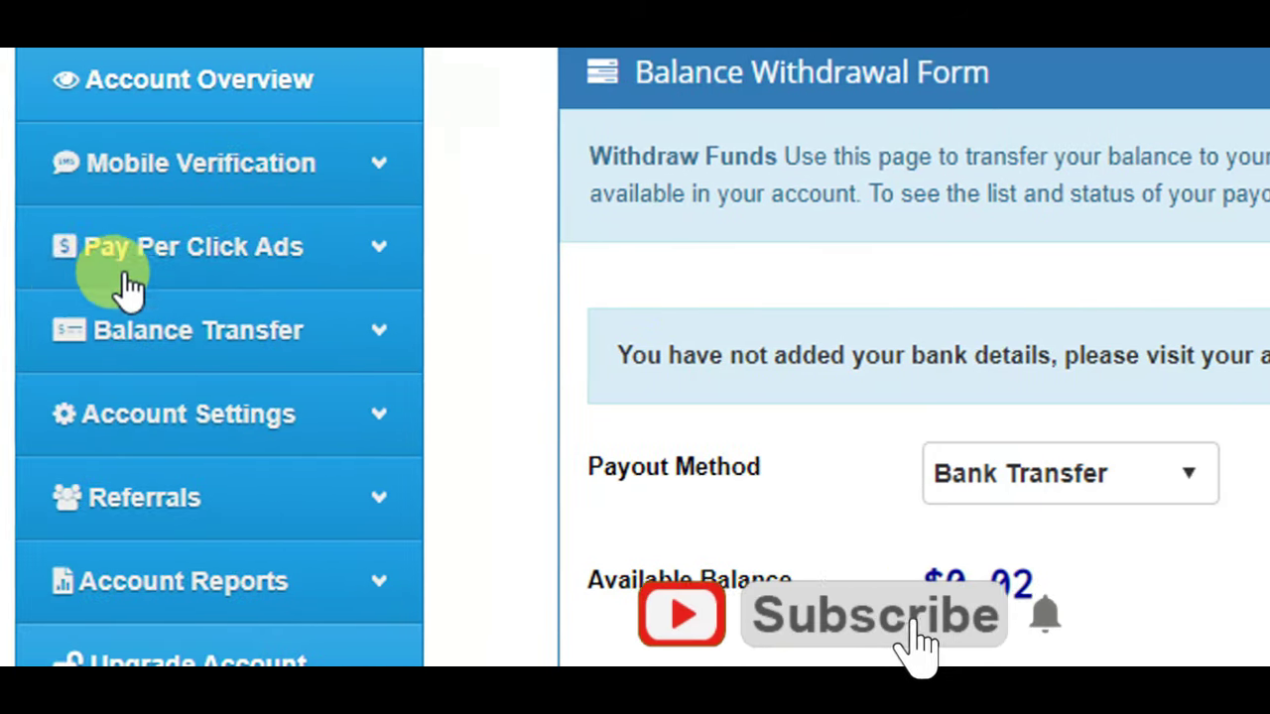
# - Go to Balance Transfer > Auto Payout, opening the Edit Profile account settings page
pyautogui.scroll(-3, 312, 618)
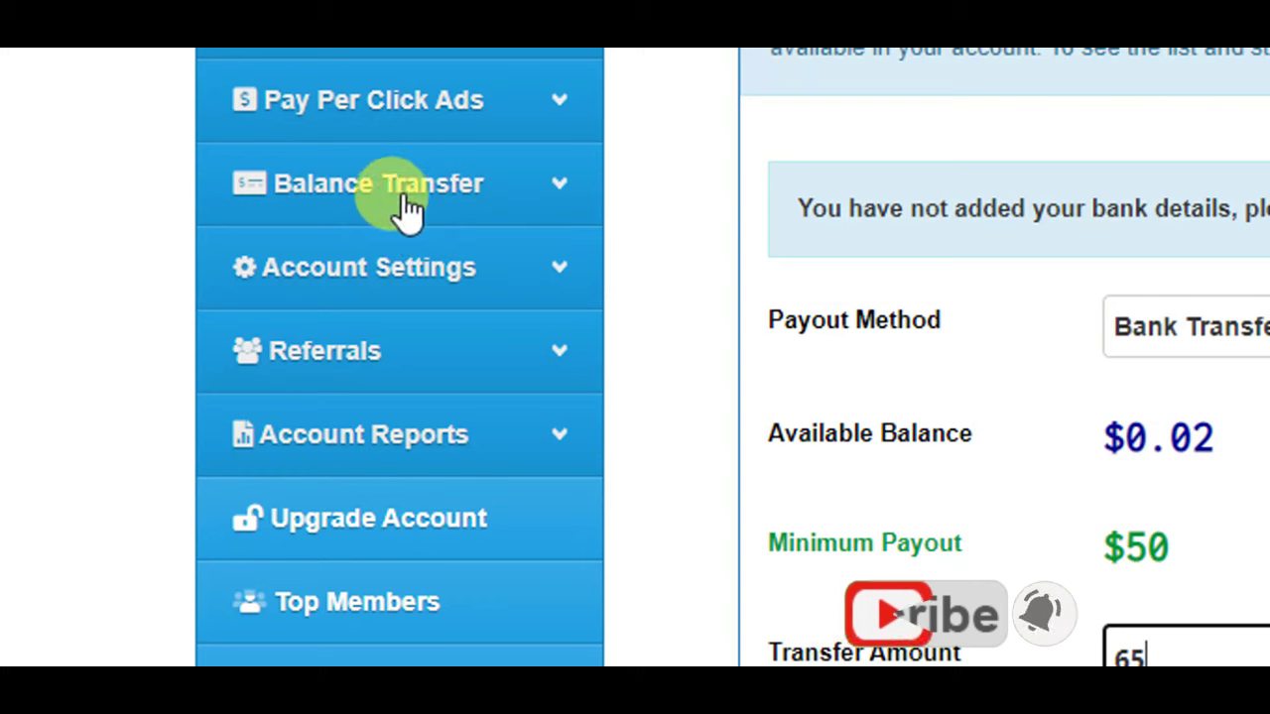
pyautogui.click(504, 201)
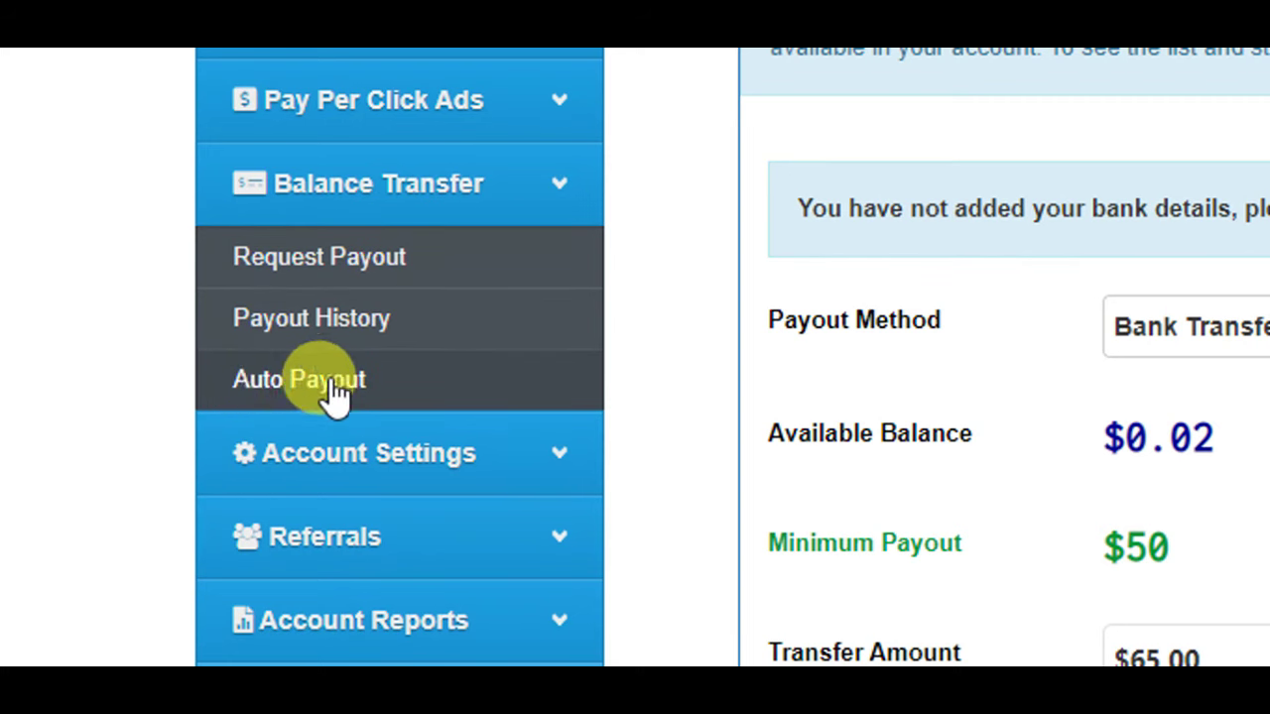
pyautogui.click(283, 386)
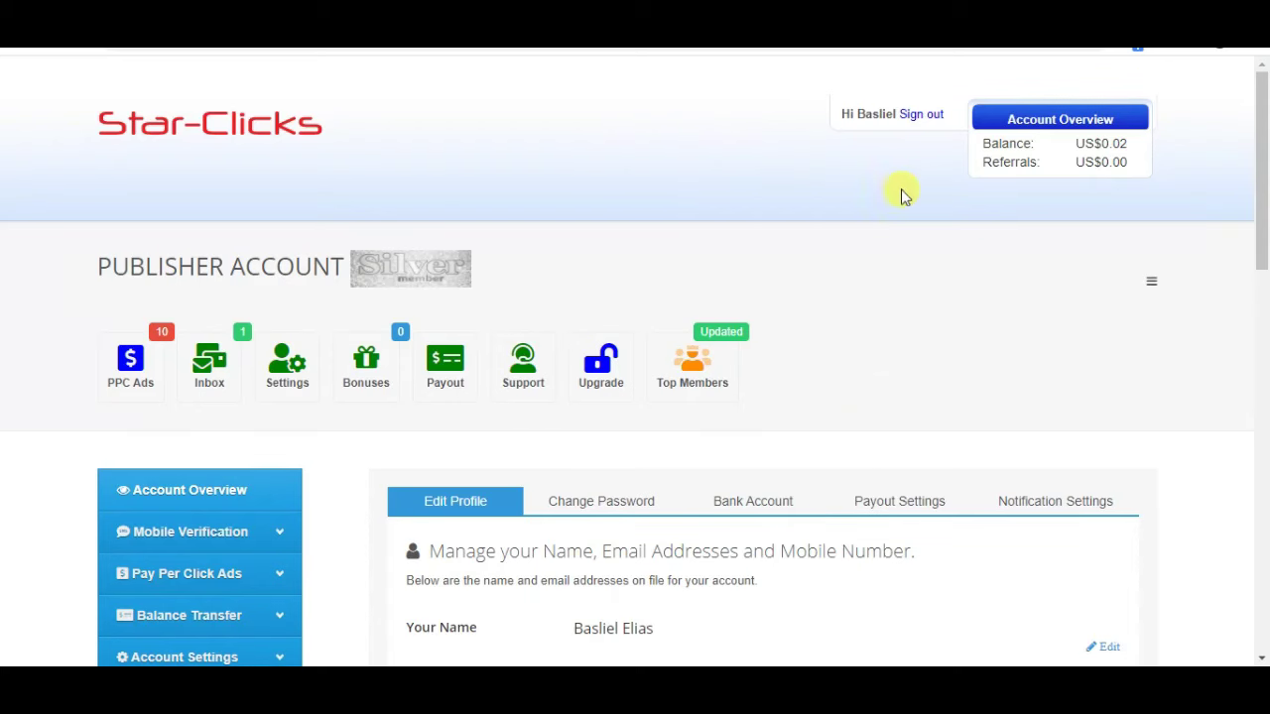
# - Switch to the Bank Account tab and scroll to the fields showing Bank Country Ethiopia
pyautogui.moveTo(1261, 185); pyautogui.dragTo(1264, 224)
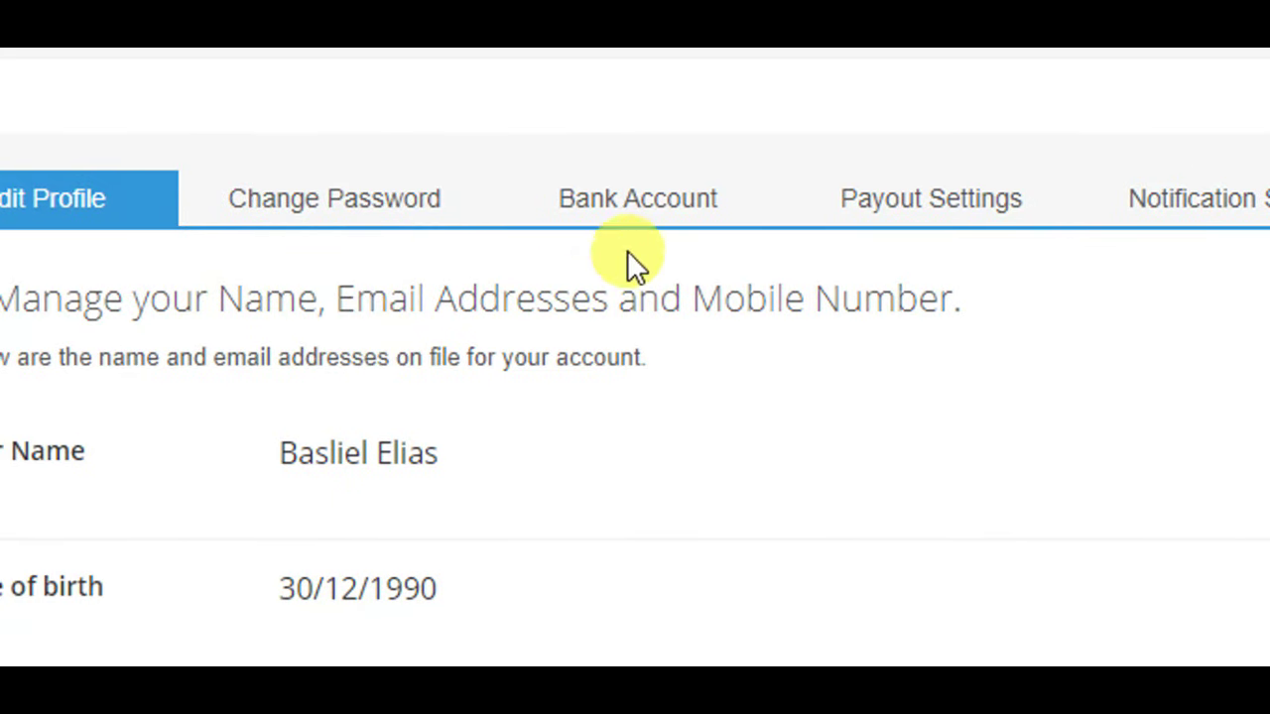
pyautogui.click(636, 194)
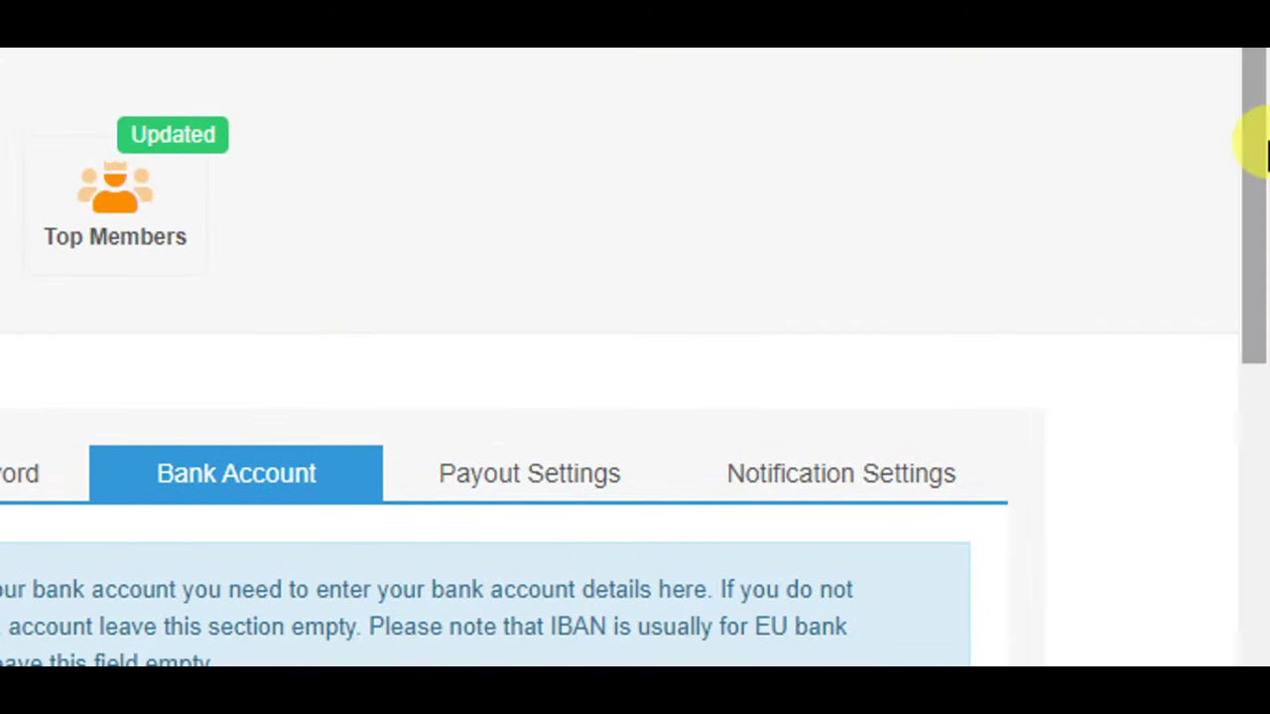
pyautogui.moveTo(1255, 141); pyautogui.dragTo(1262, 355)
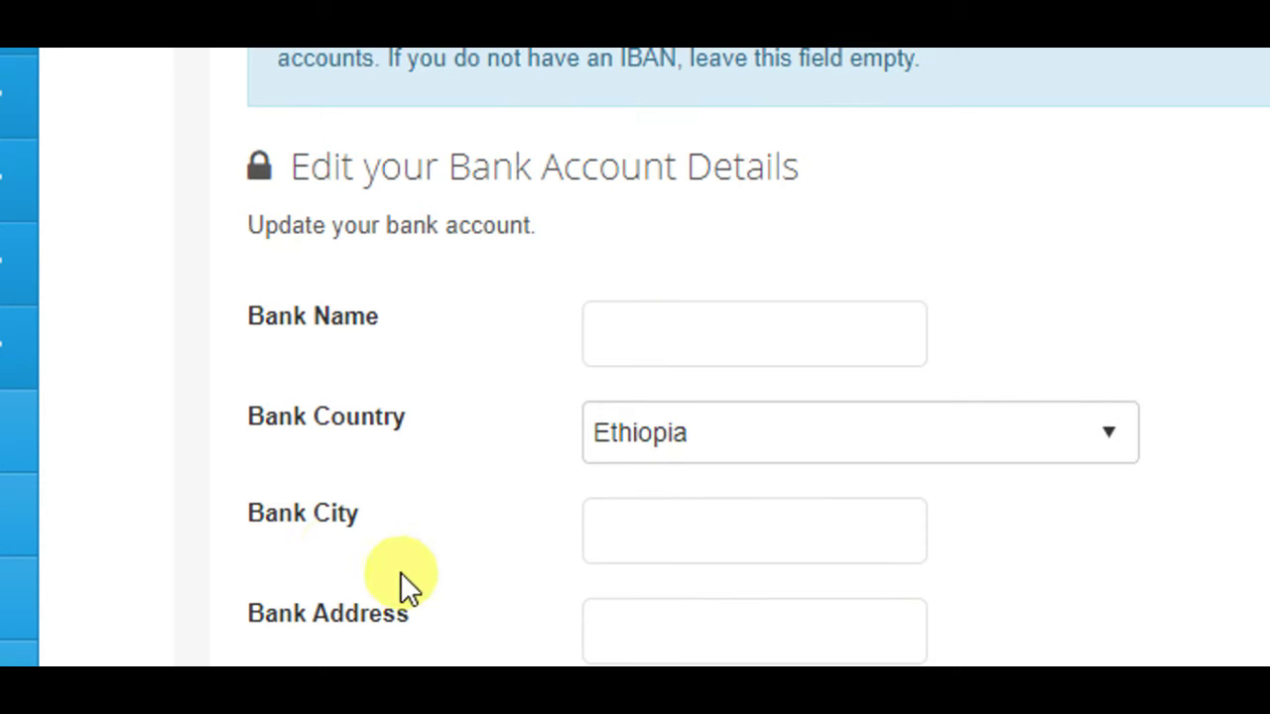
pyautogui.scroll(-3, 392, 585)
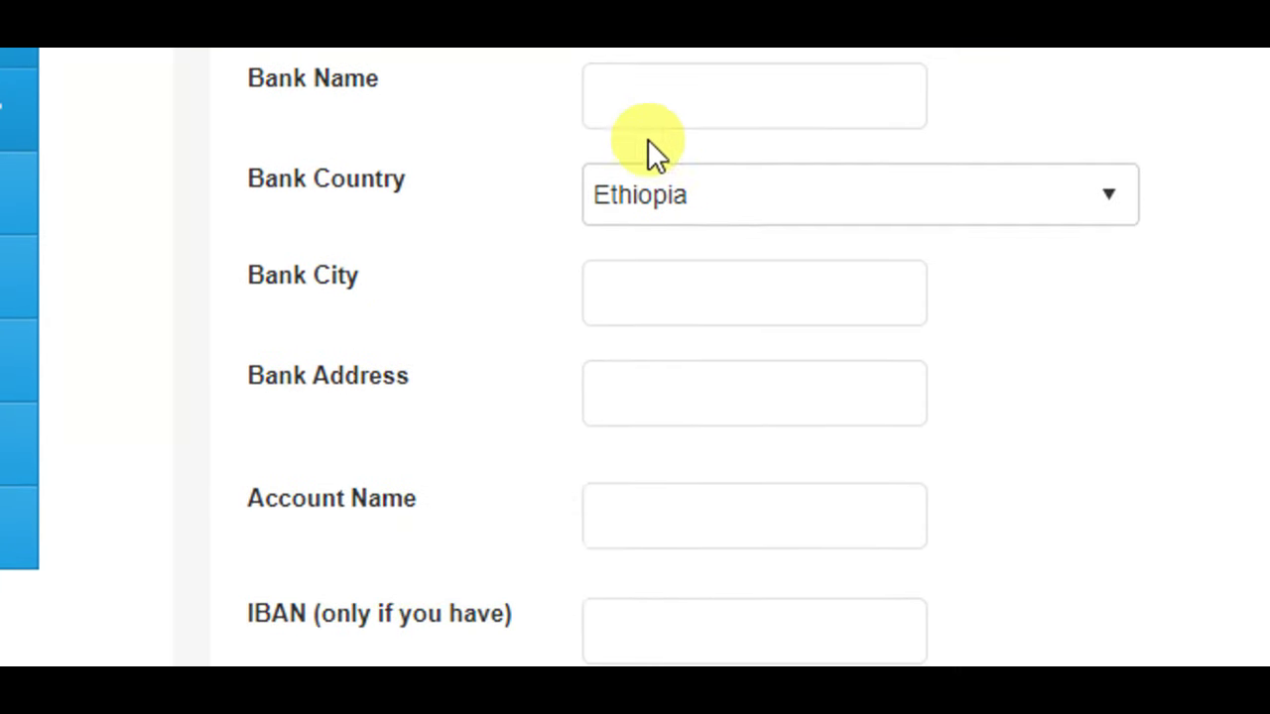
# - Type 'commercial' into Bank Name, correcting its misspelling with the spelling suggestion
pyautogui.scroll(1, 531, 149)
pyautogui.scroll(1, 529, 141)
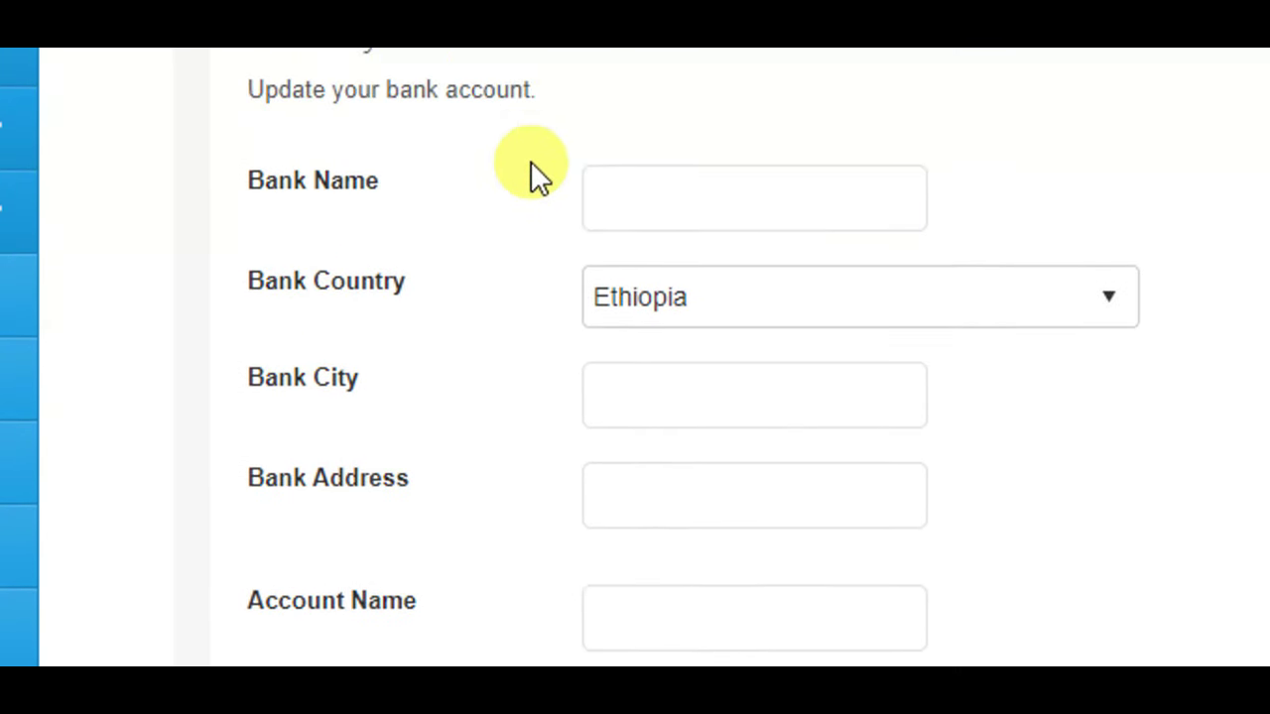
pyautogui.click(687, 190)
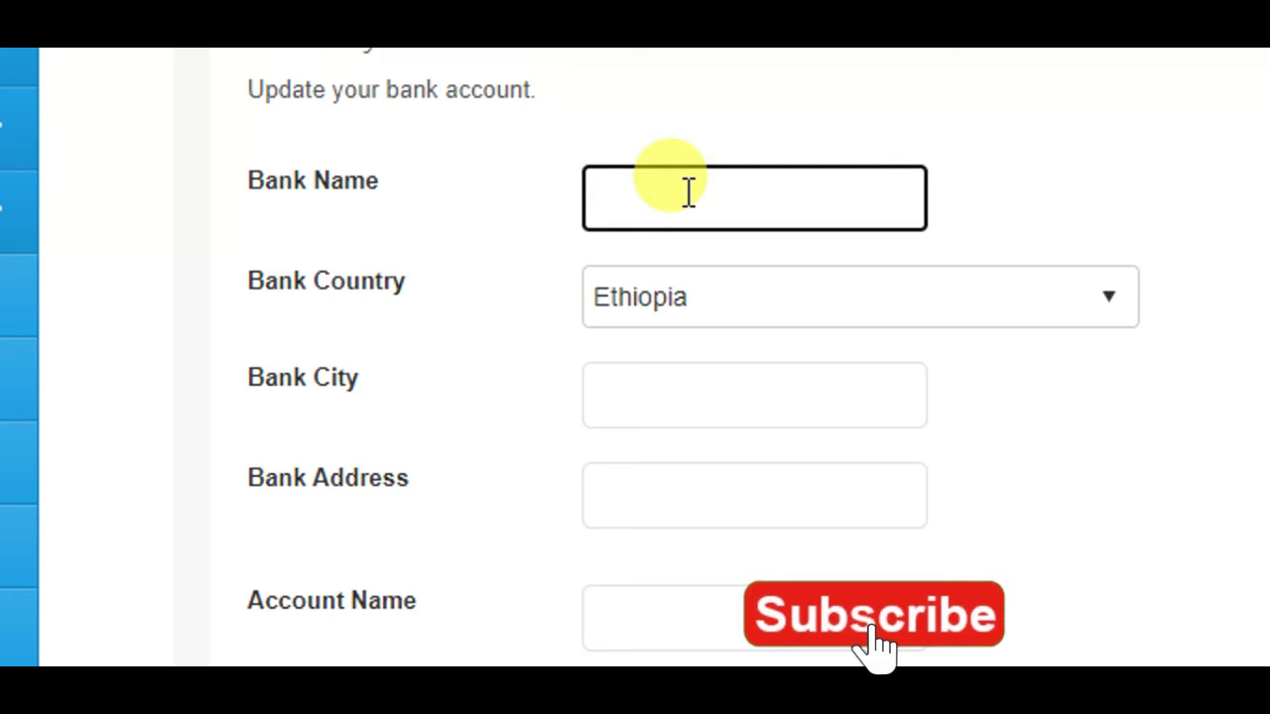
pyautogui.write('coME')
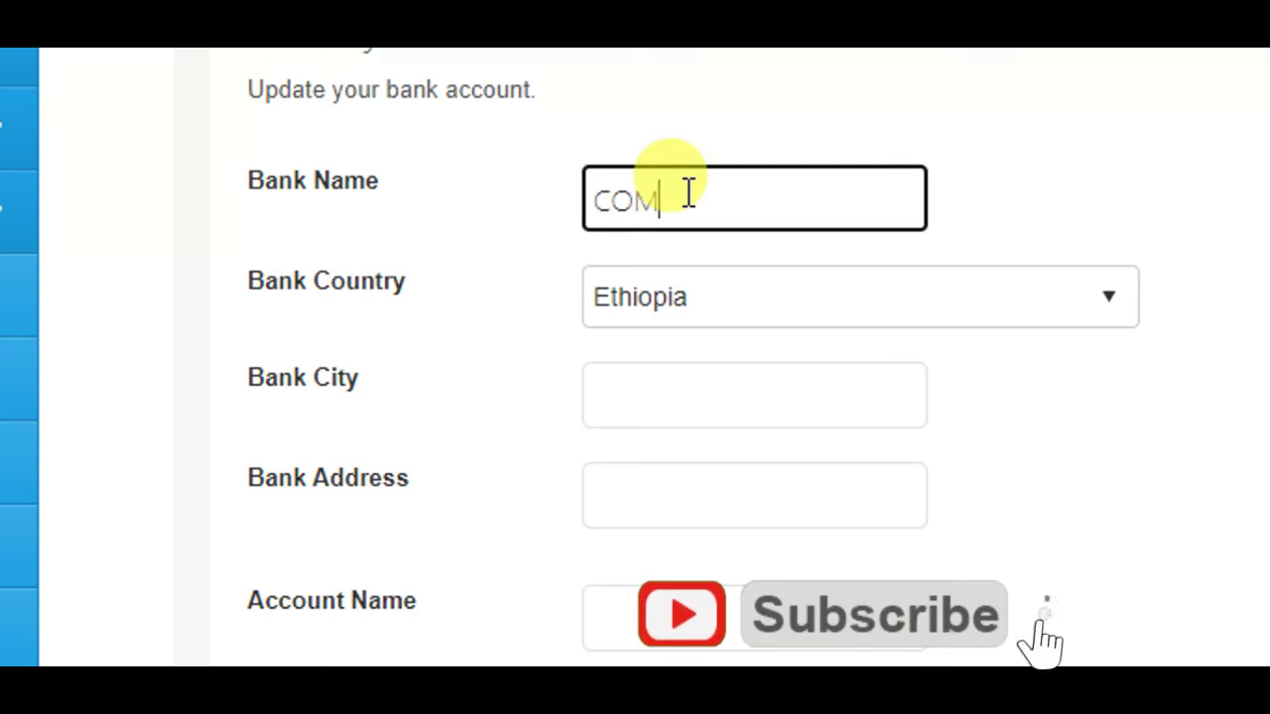
pyautogui.press('BackSpace')
pyautogui.press('BackSpace')
pyautogui.press('BackSpace')
pyautogui.write('comerccia')
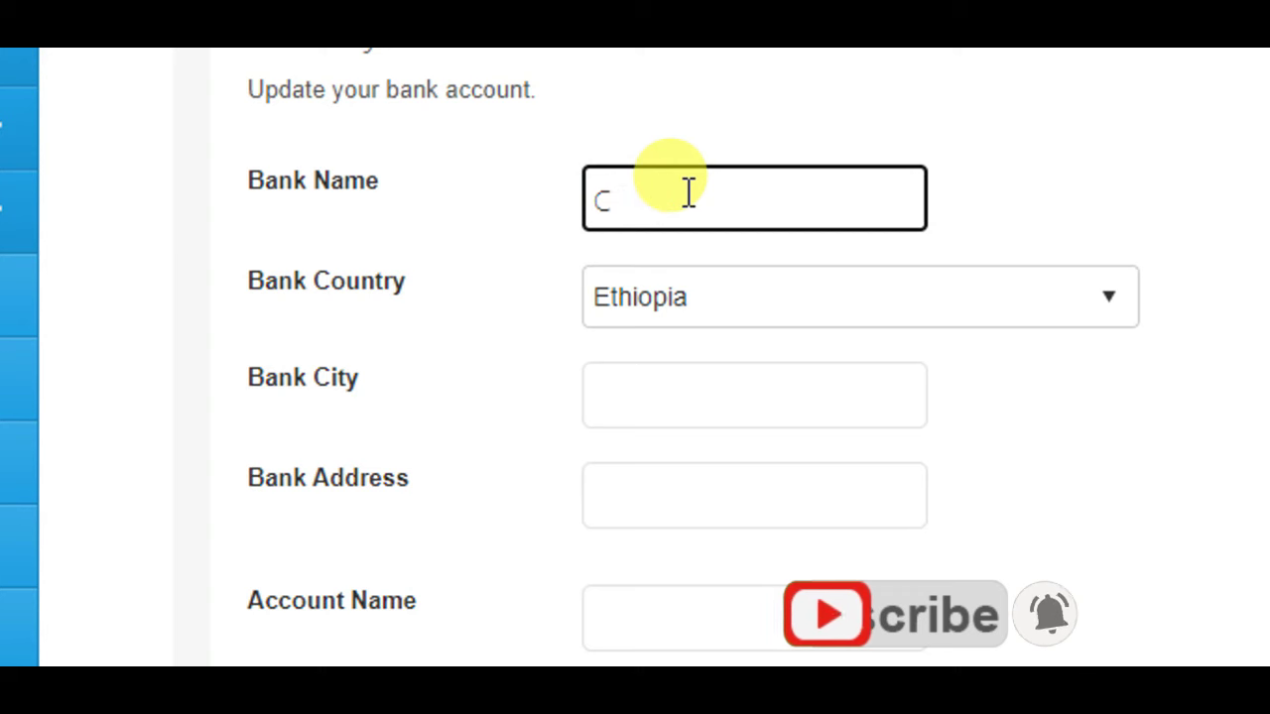
pyautogui.write('l')
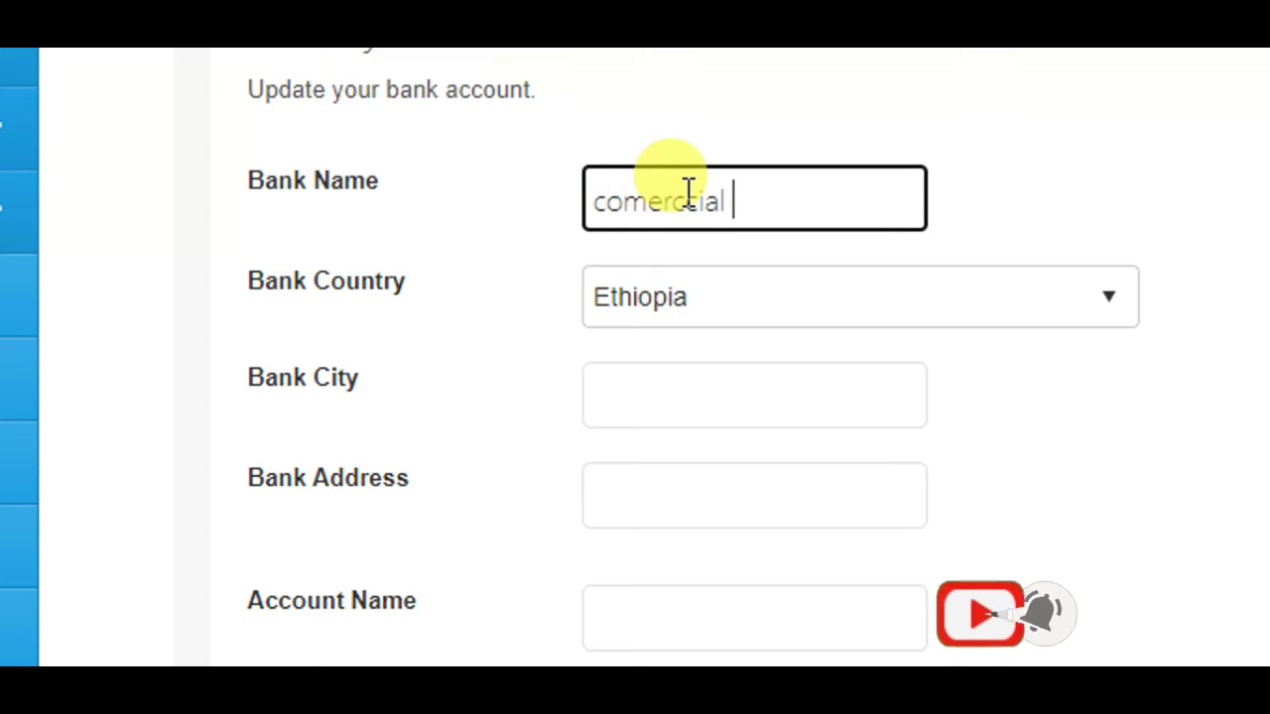
pyautogui.click(689, 193)
pyautogui.write('c')
pyautogui.click(634, 199)
pyautogui.rightClick(633, 202)
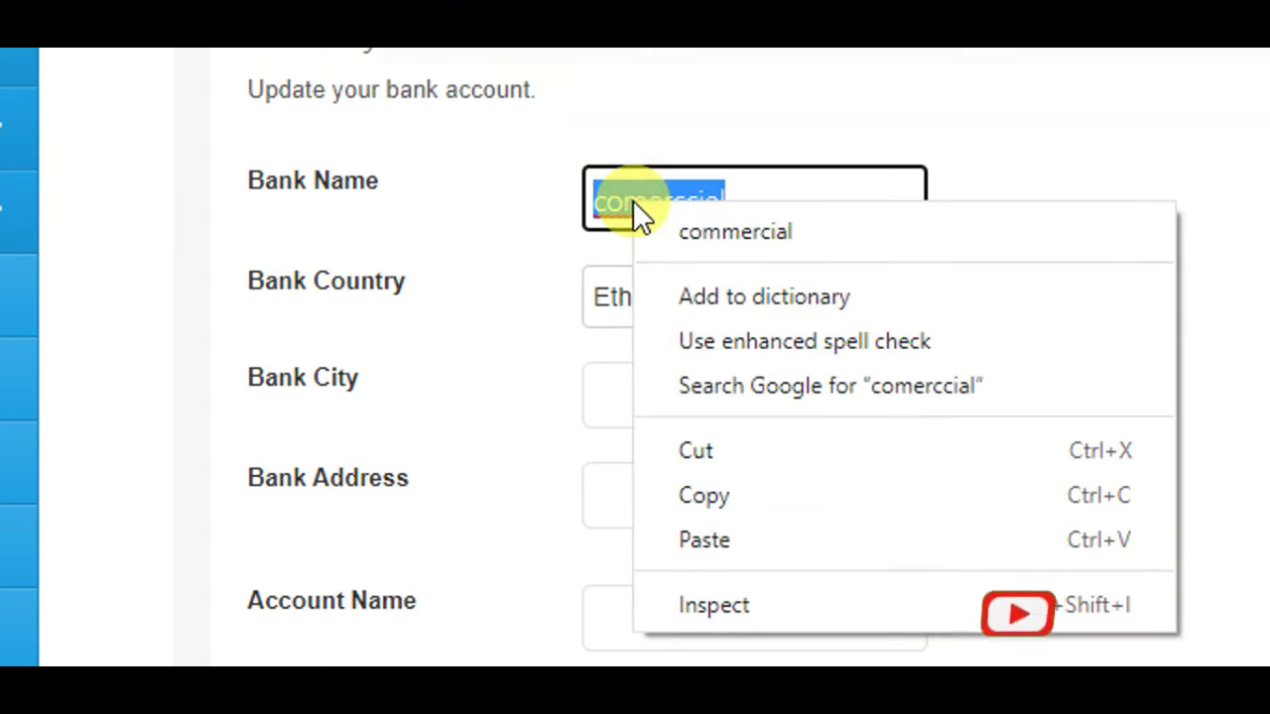
pyautogui.click(663, 218)
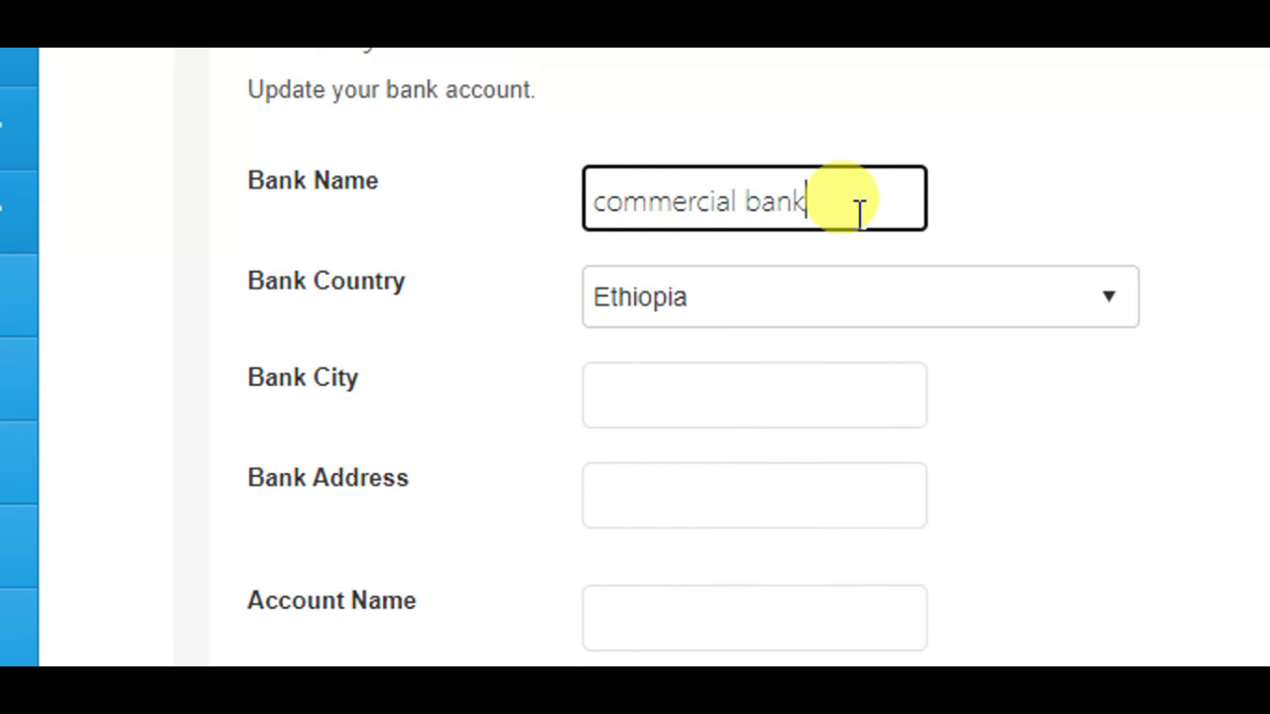
# - Complete the bank name with 'bank of Ethiopia', capitalizing Ethiopia, and review it
pyautogui.write('bank of ethiopia')
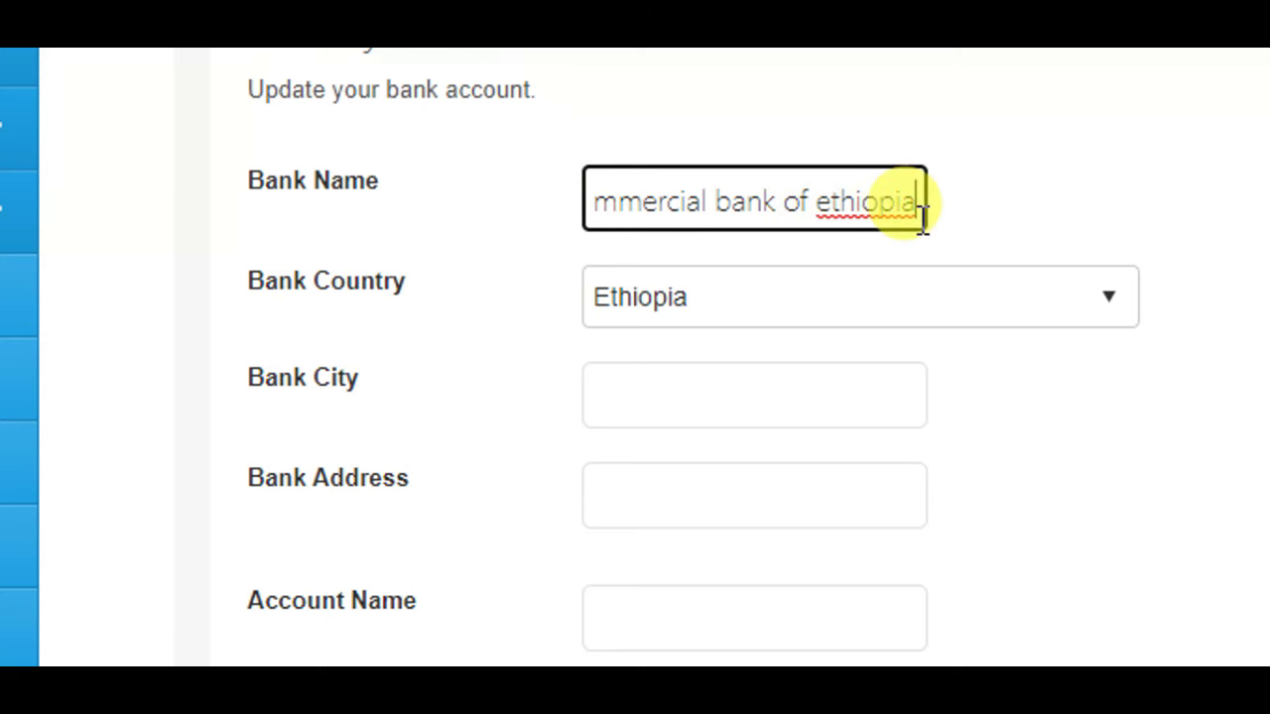
pyautogui.rightClick(896, 210)
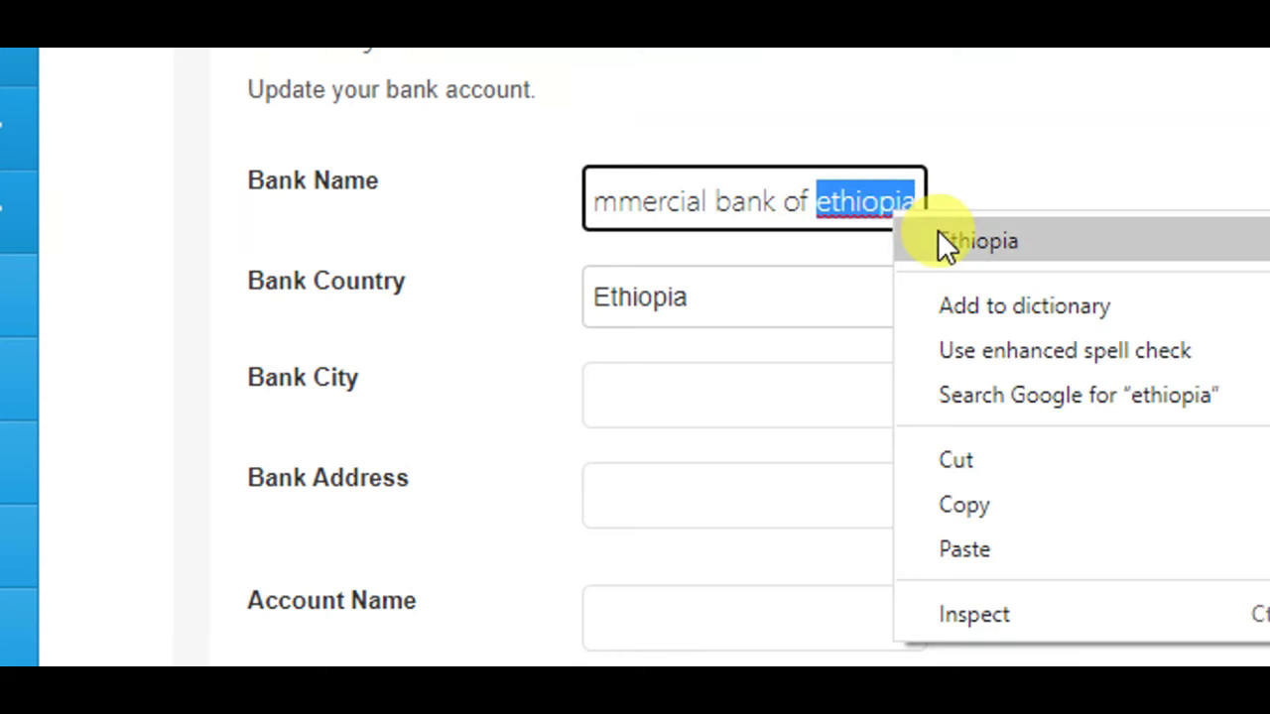
pyautogui.click(947, 243)
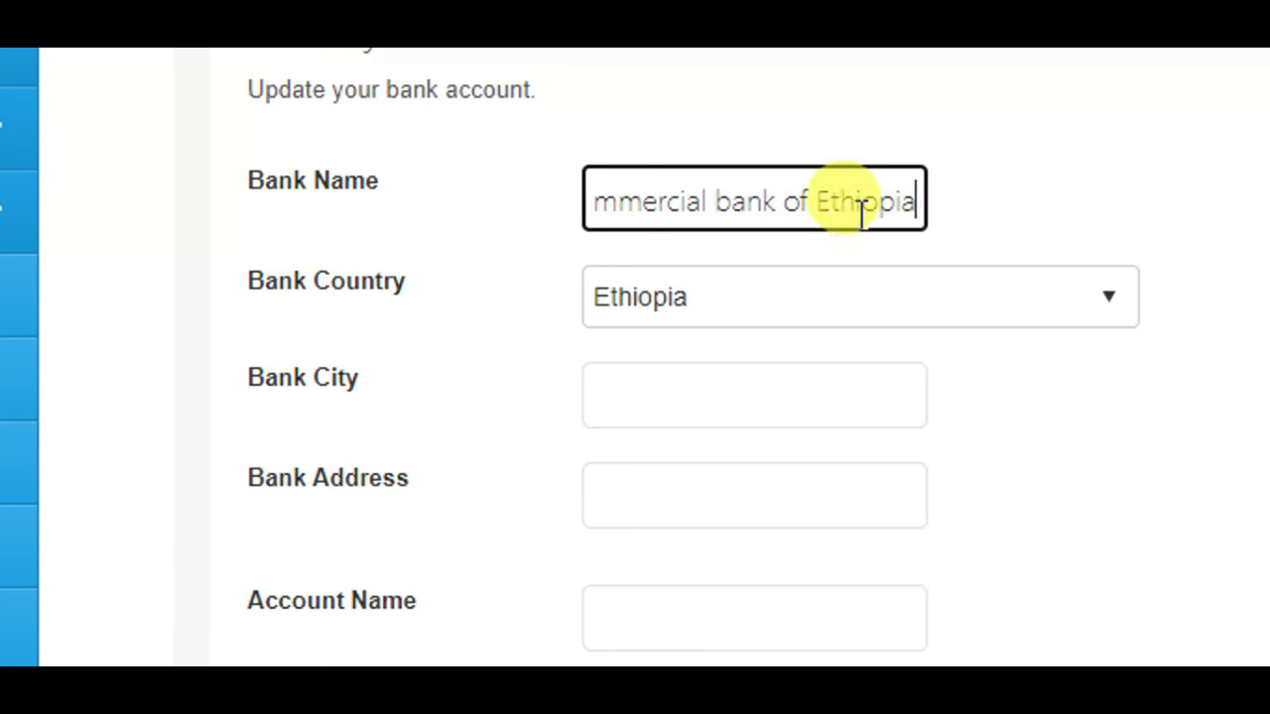
pyautogui.click(669, 213)
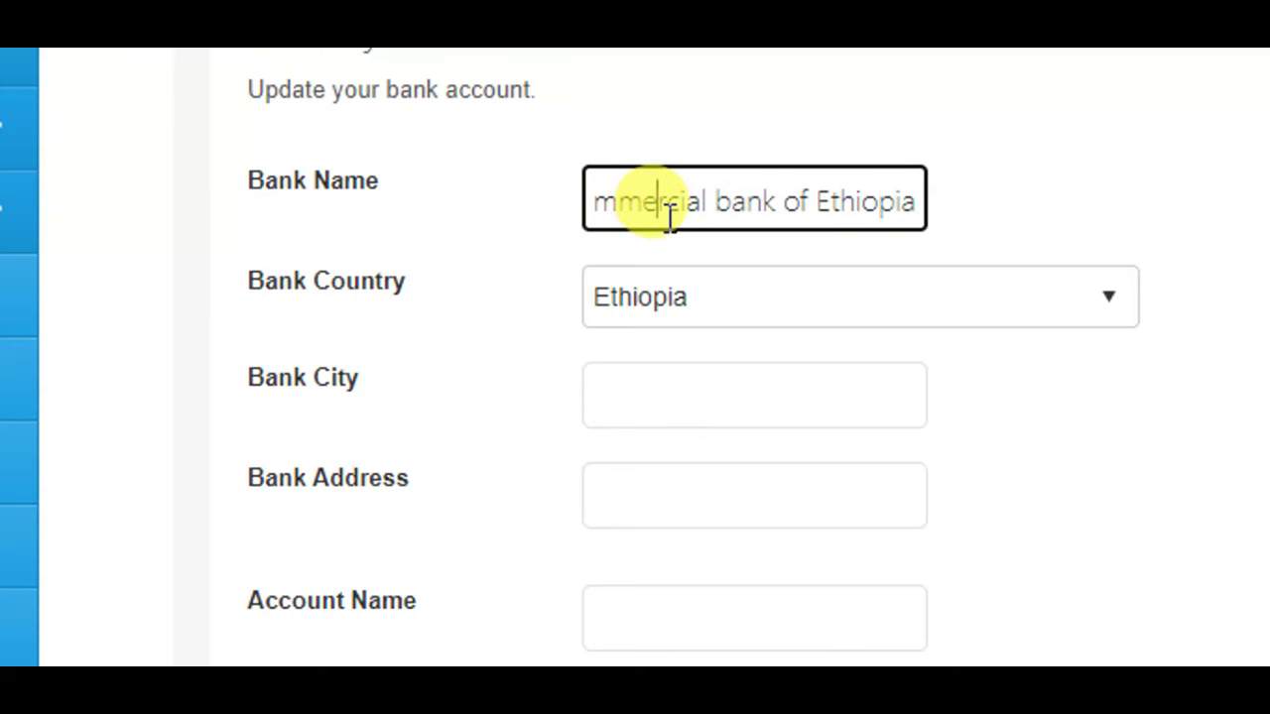
pyautogui.press('Home')
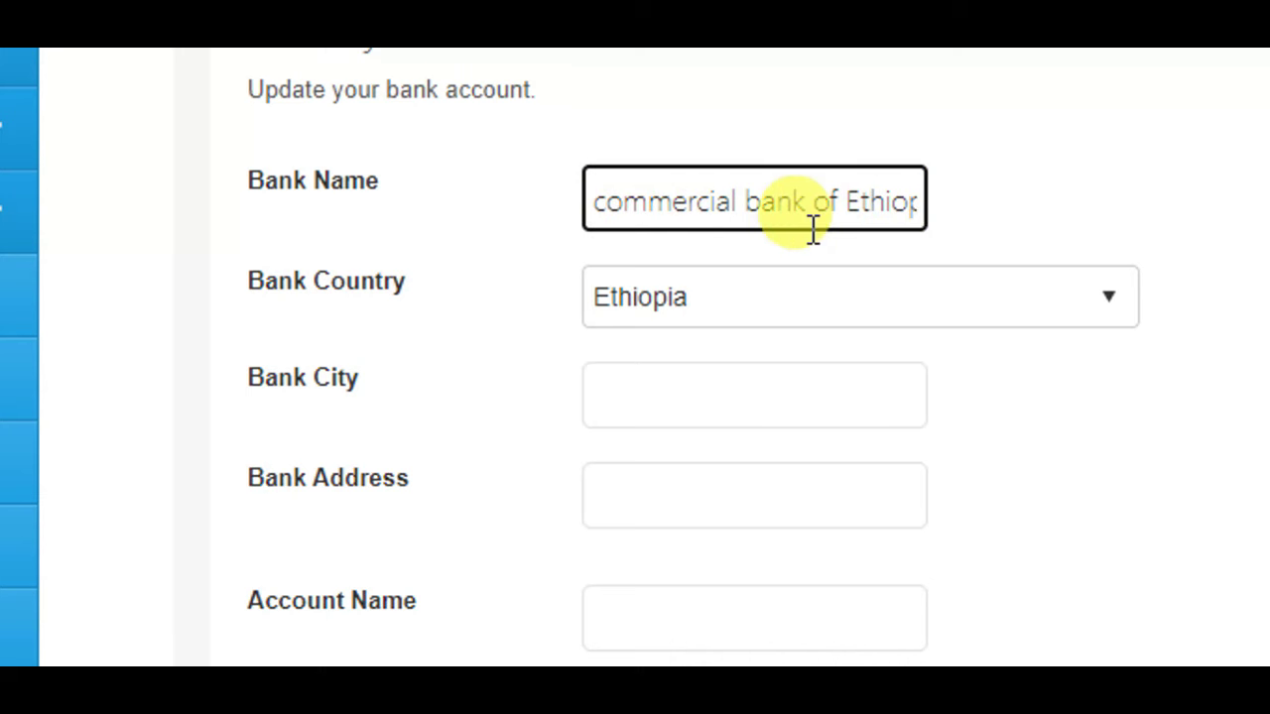
# - Confirm Ethiopia as the Bank Country and enter 'adiss ababa' as the Bank City
pyautogui.click(733, 303)
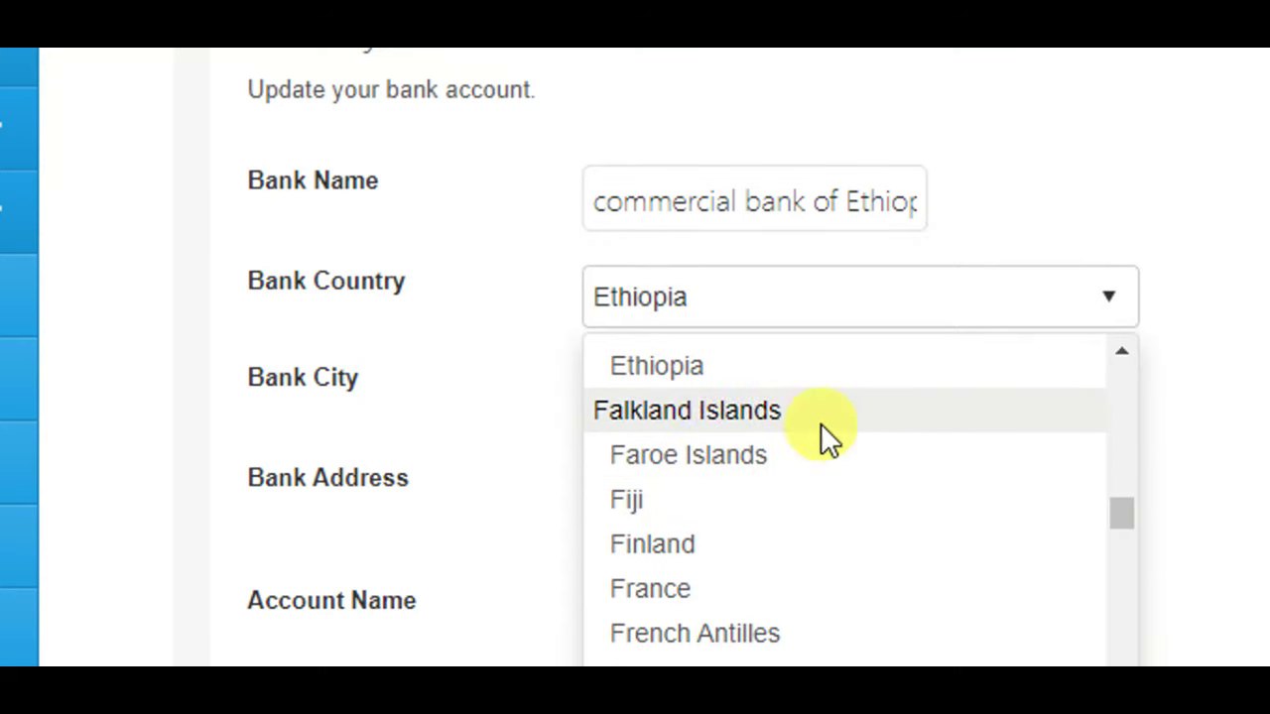
pyautogui.click(707, 367)
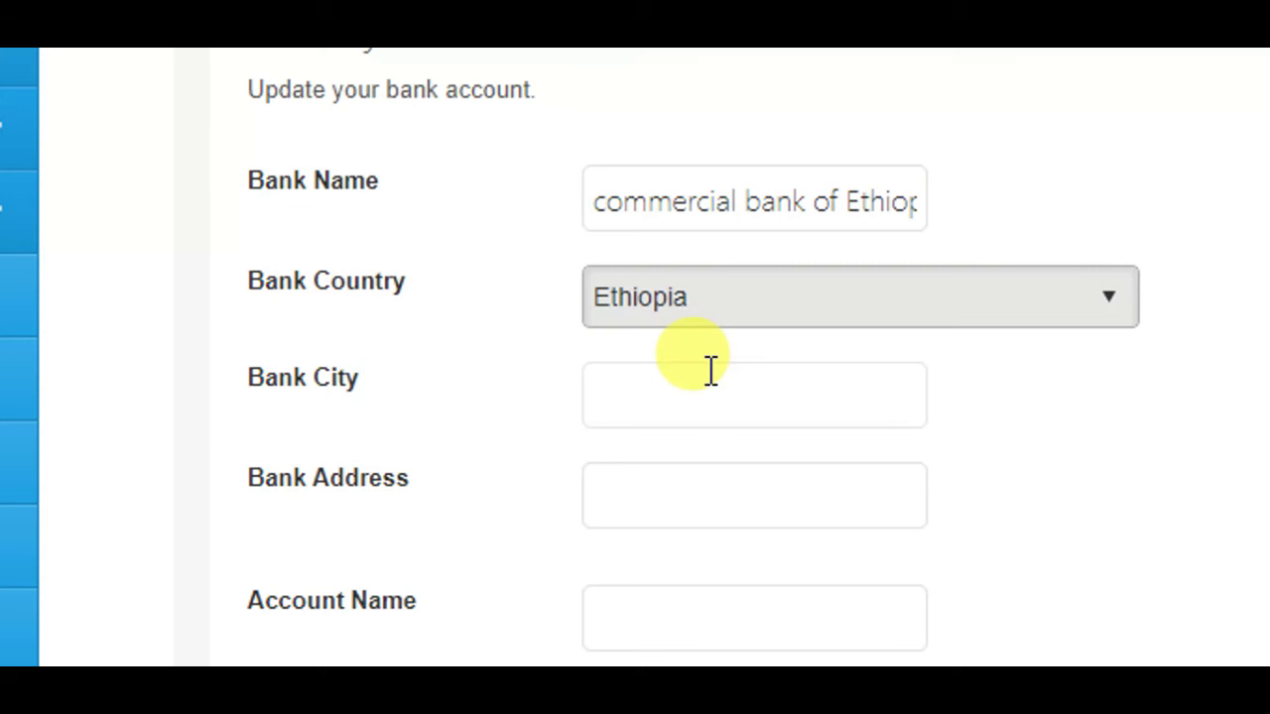
pyautogui.click(1079, 333)
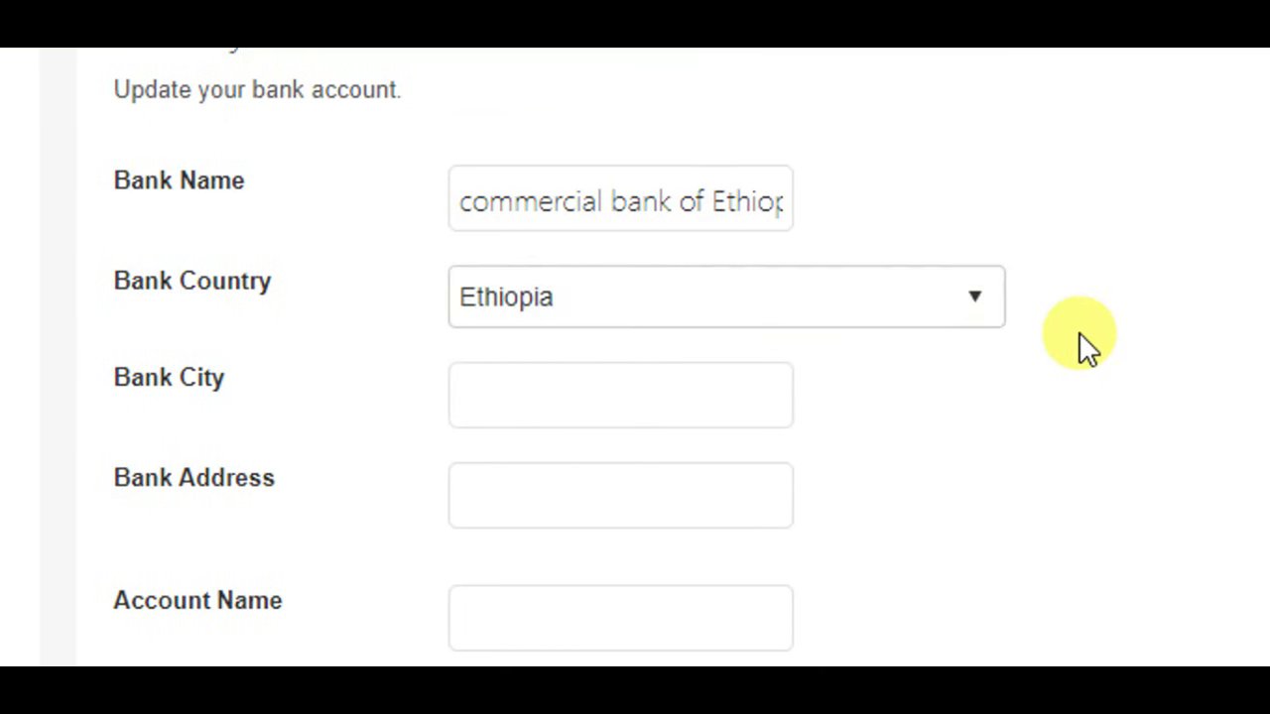
pyautogui.click(561, 395)
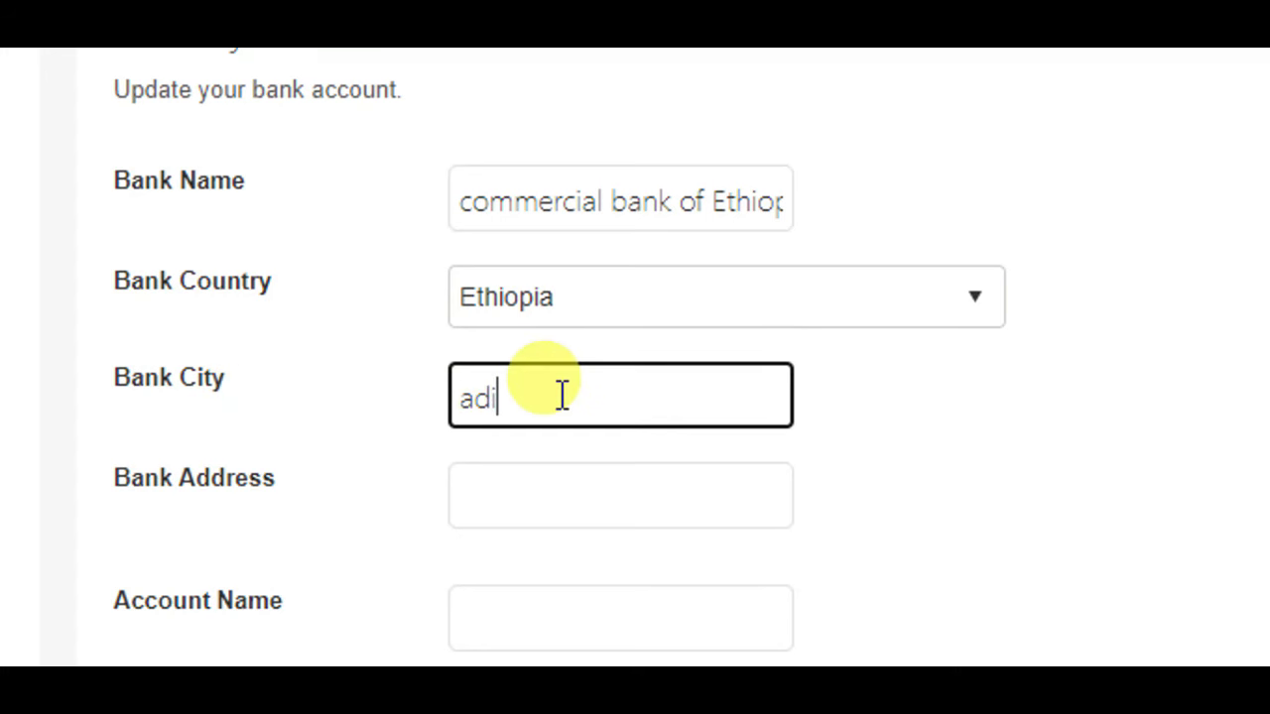
pyautogui.write('adiss ababa')
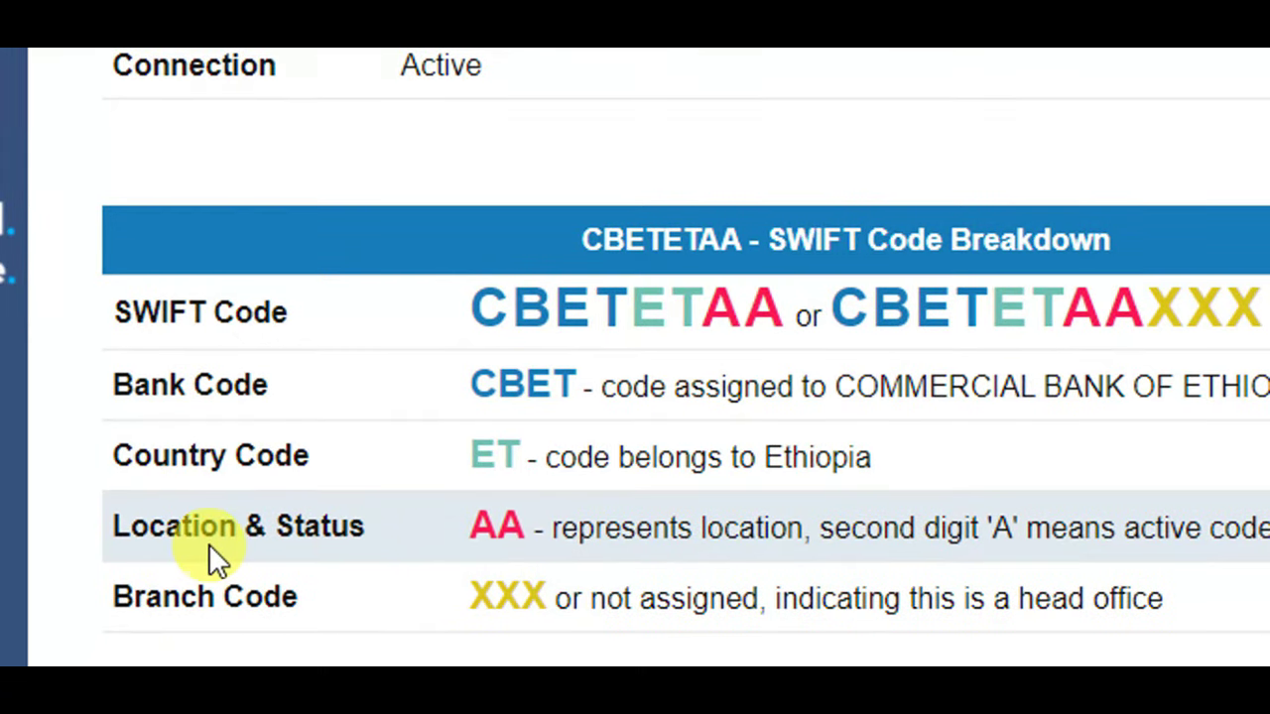
# - Select and copy 'AA' from the Location & Status row of the CBETETAA breakdown
pyautogui.moveTo(531, 528); pyautogui.dragTo(483, 529)
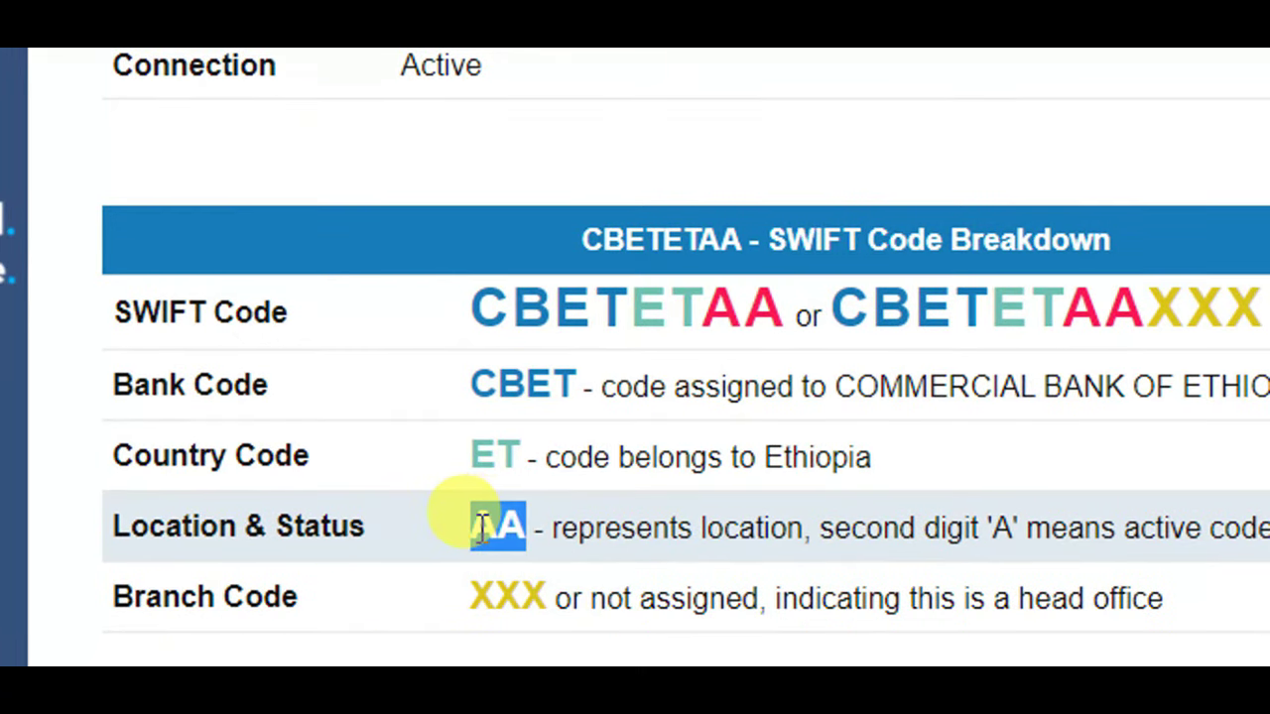
pyautogui.rightClick(480, 532)
pyautogui.click(517, 556)
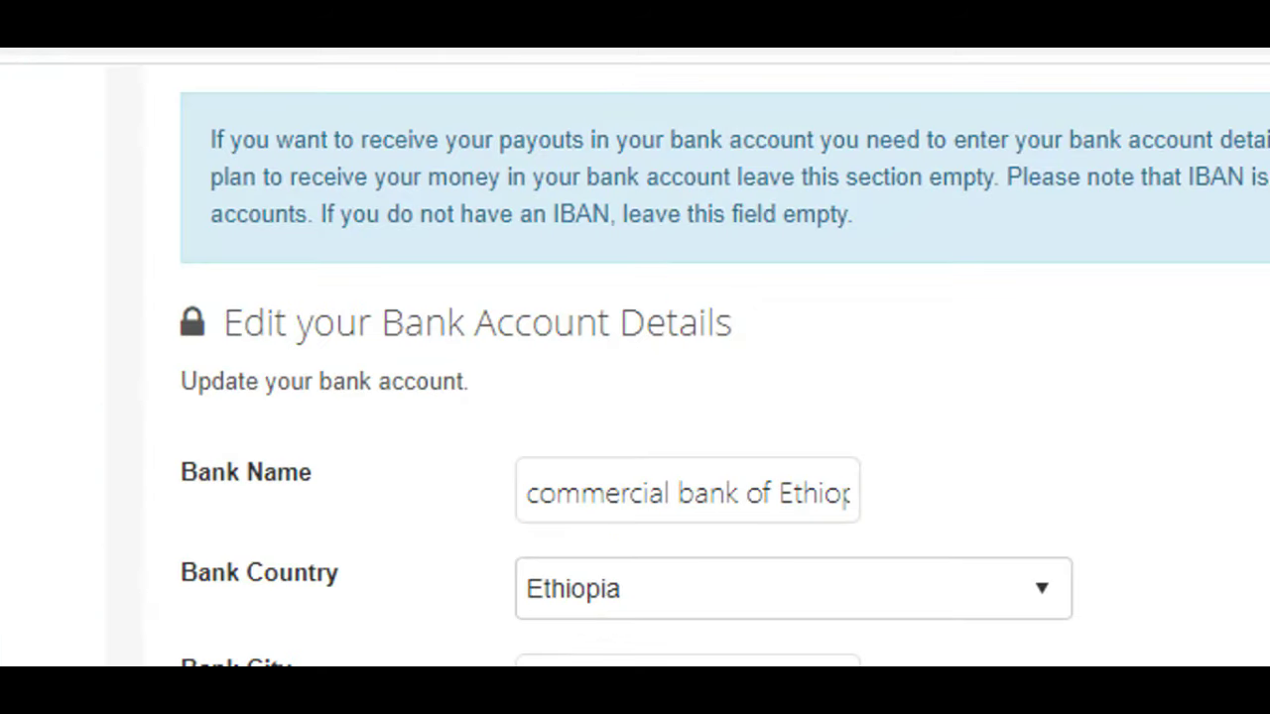
# - Paste into Bank Address, then overwrite it with 'adiss ababa'
pyautogui.scroll(-1, 497, 627)
pyautogui.scroll(-2, 723, 589)
pyautogui.rightClick(612, 545)
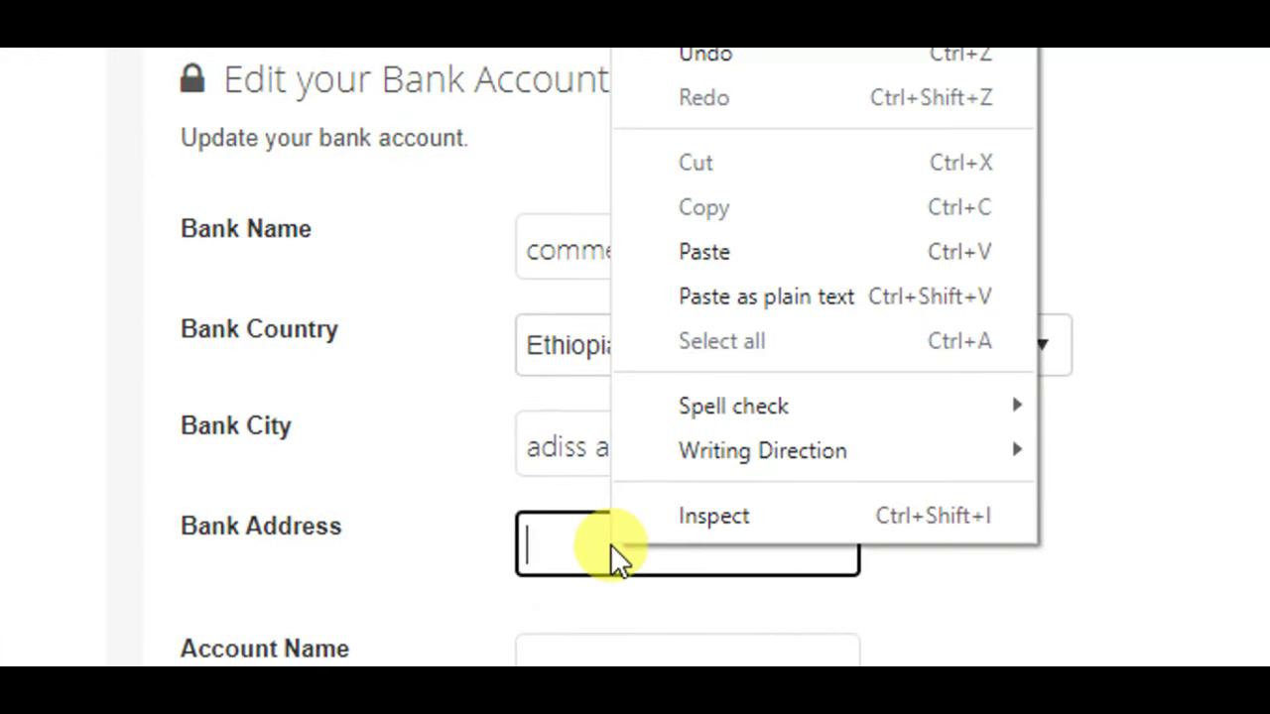
pyautogui.click(729, 250)
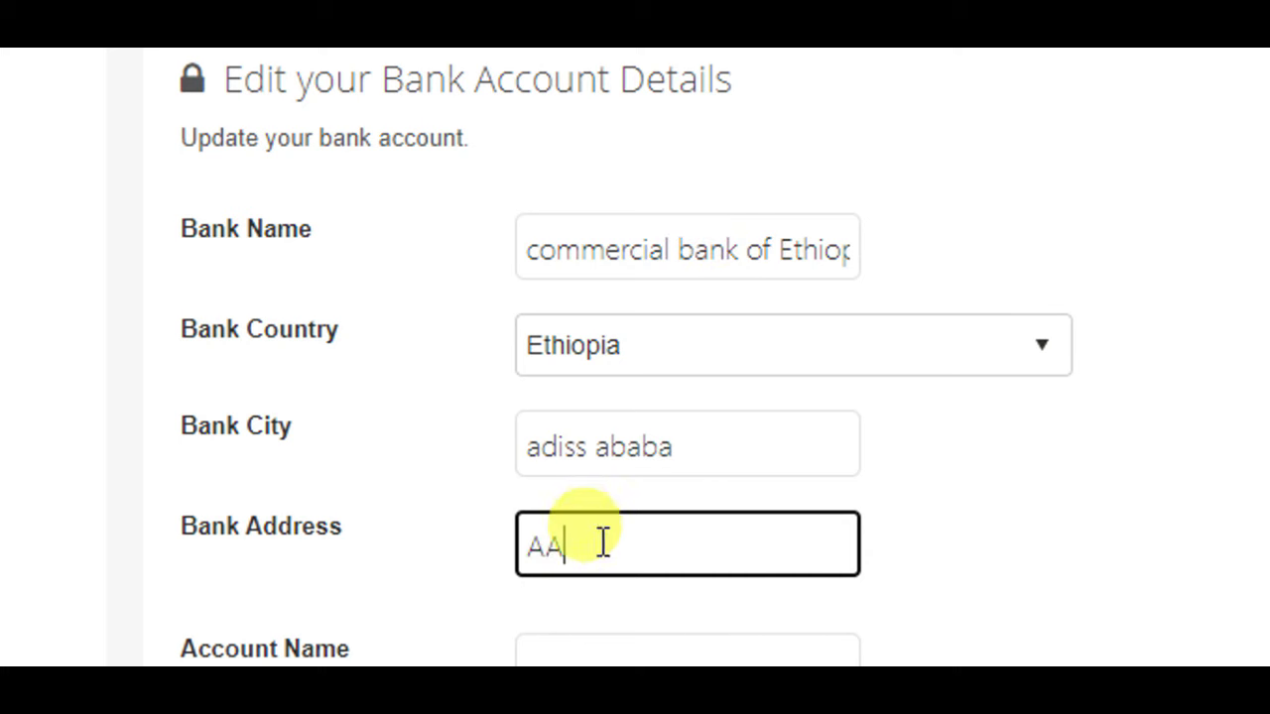
pyautogui.moveTo(586, 556); pyautogui.dragTo(493, 556)
pyautogui.write('adi')
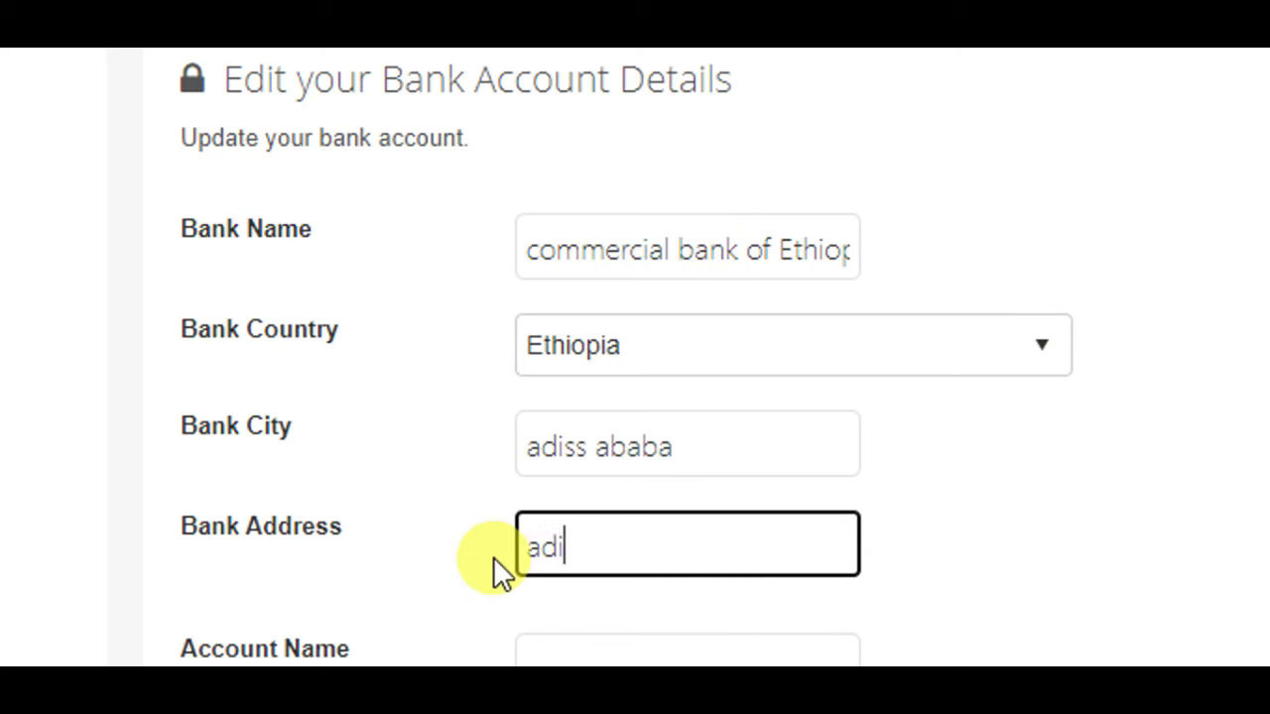
pyautogui.write('ss an')
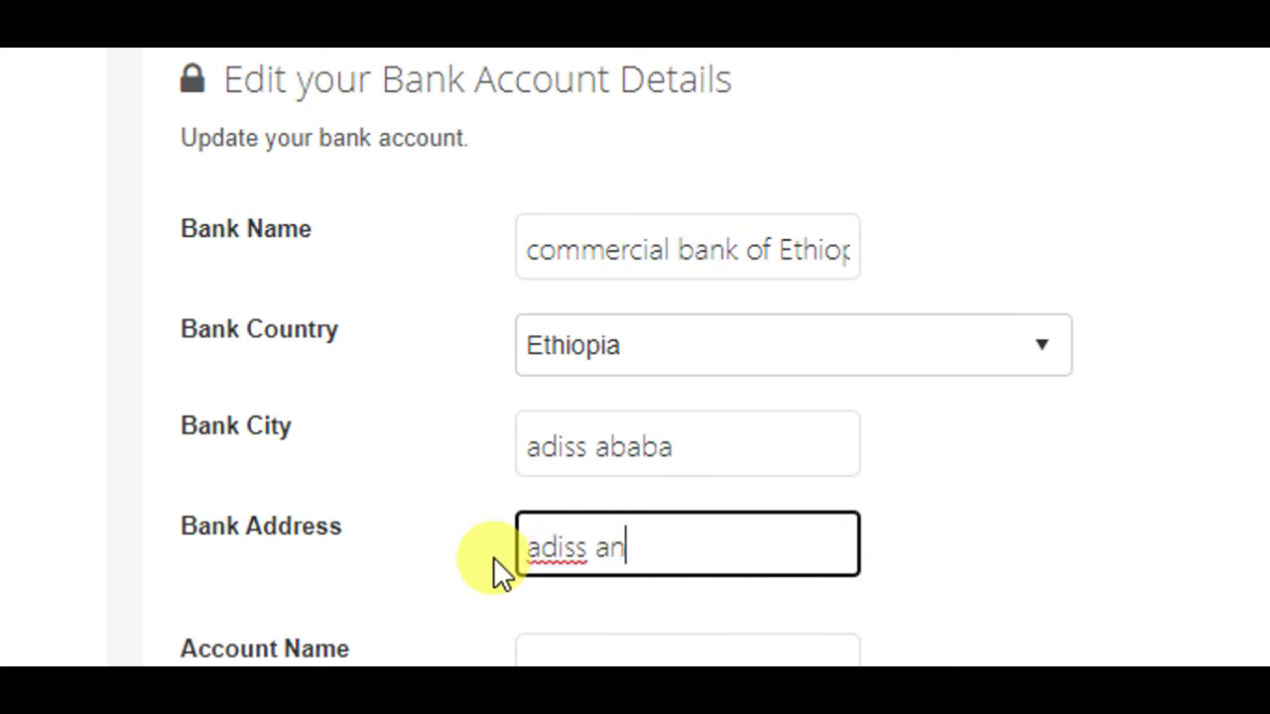
pyautogui.press('BackSpace')
pyautogui.write('baba')
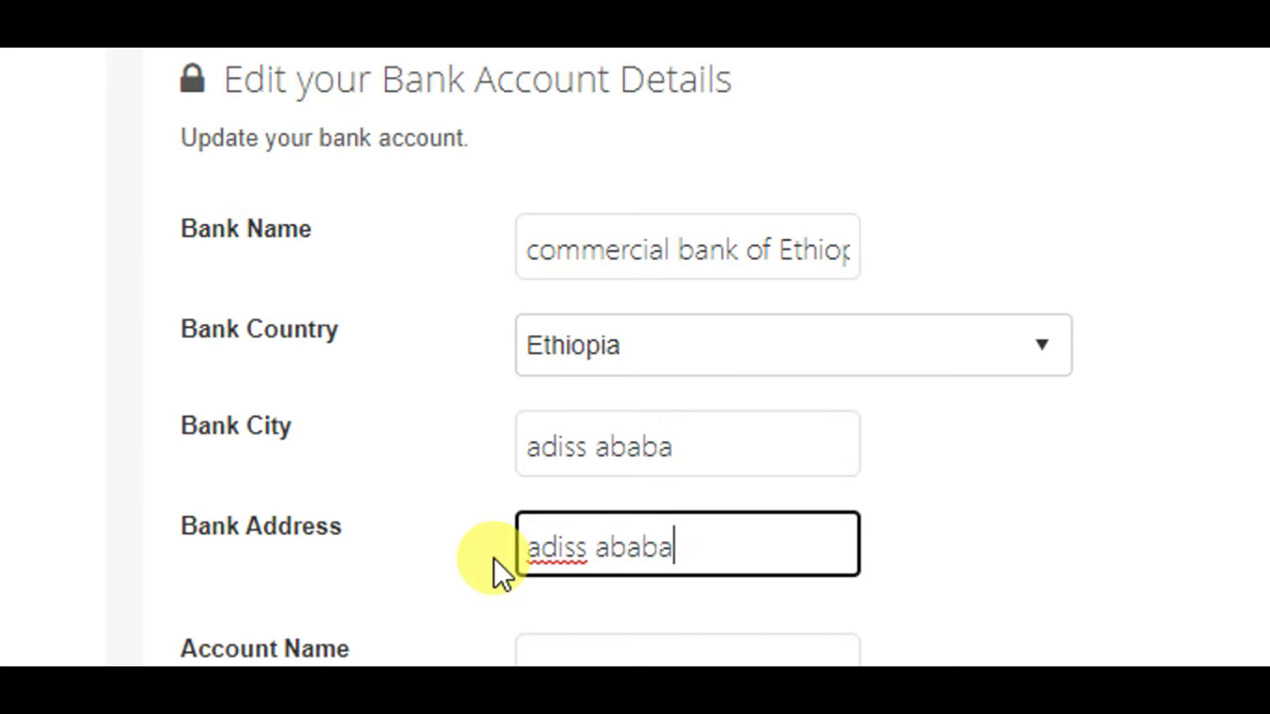
# - Enter the account holder's name in the Account Name field
pyautogui.scroll(-1, 495, 564)
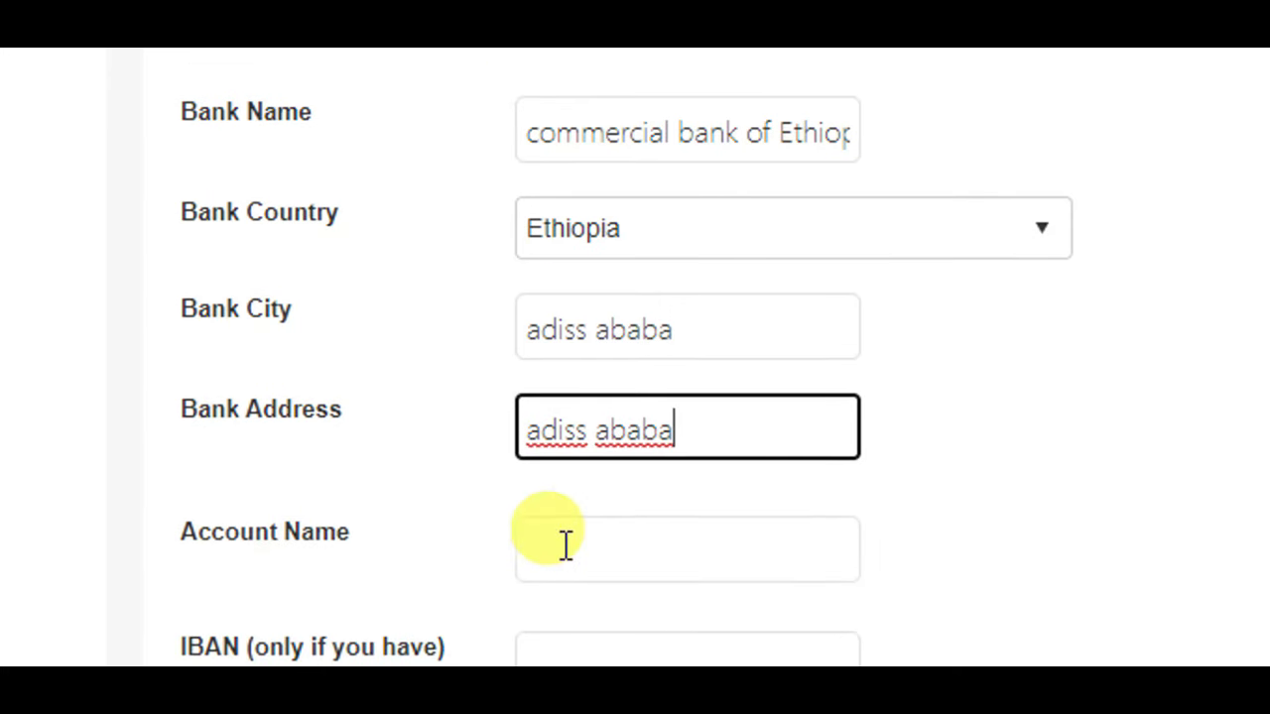
pyautogui.click(629, 538)
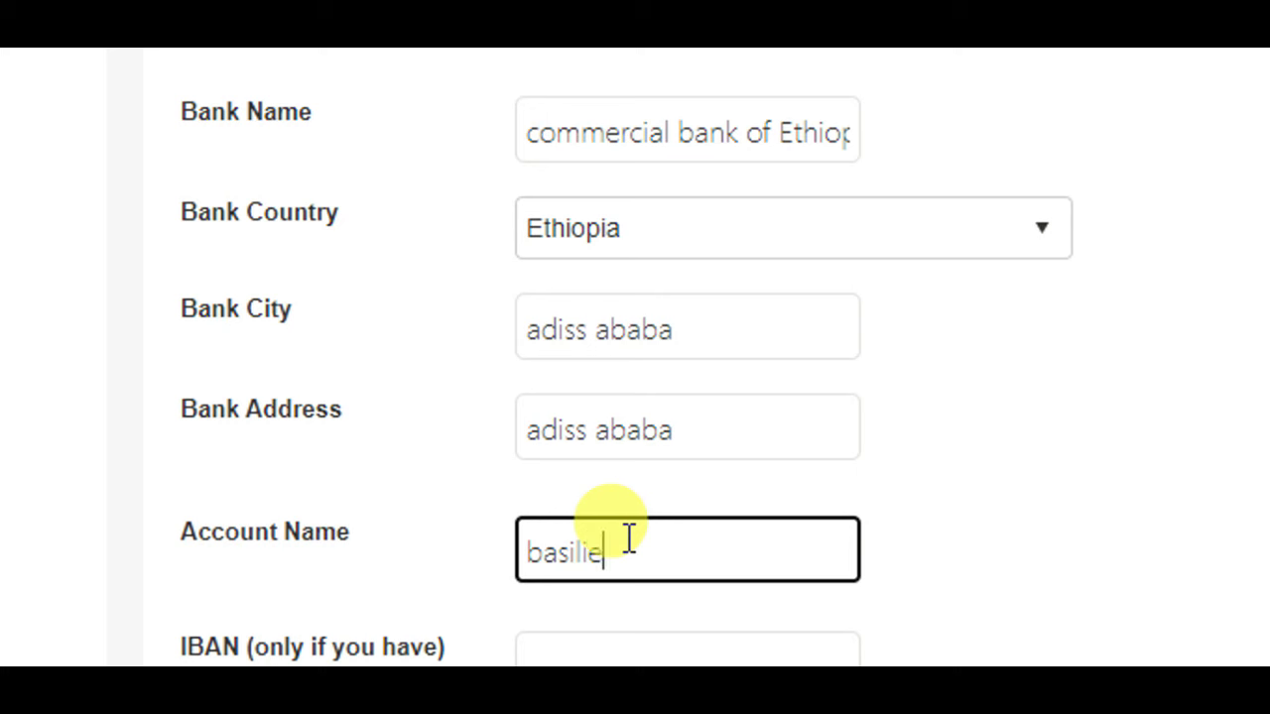
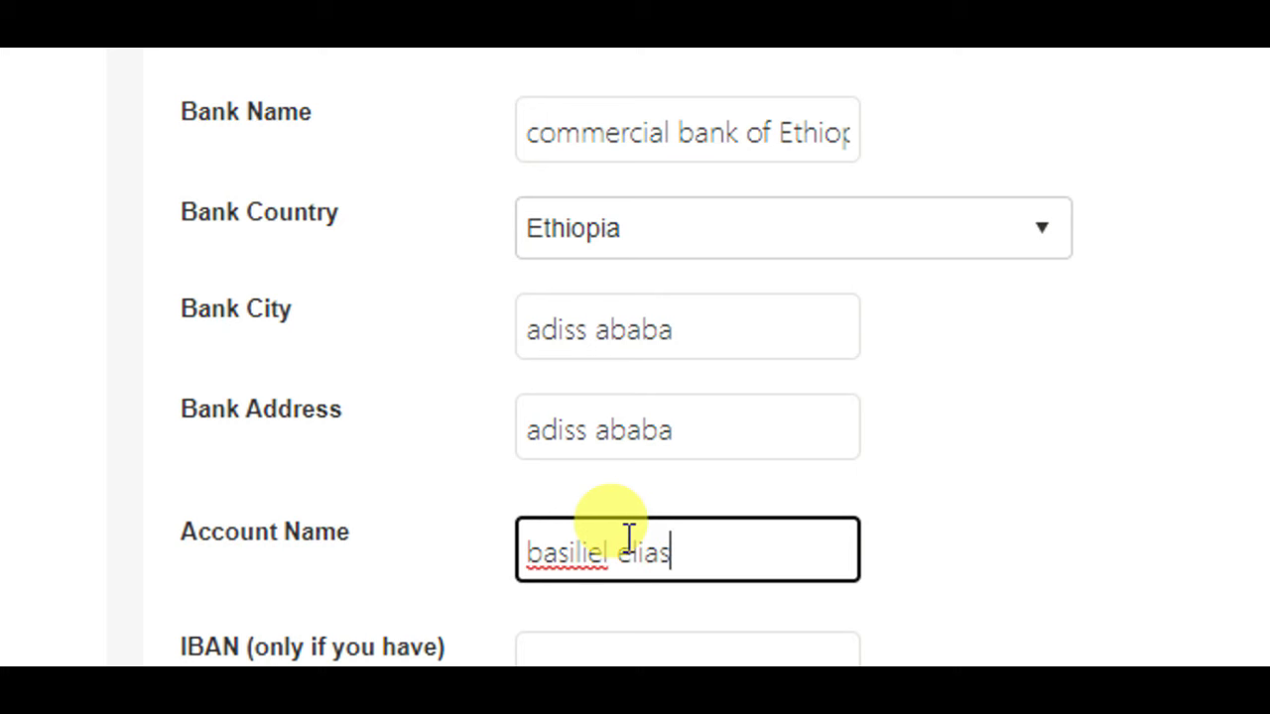
pyautogui.scroll(-2, 508, 599)
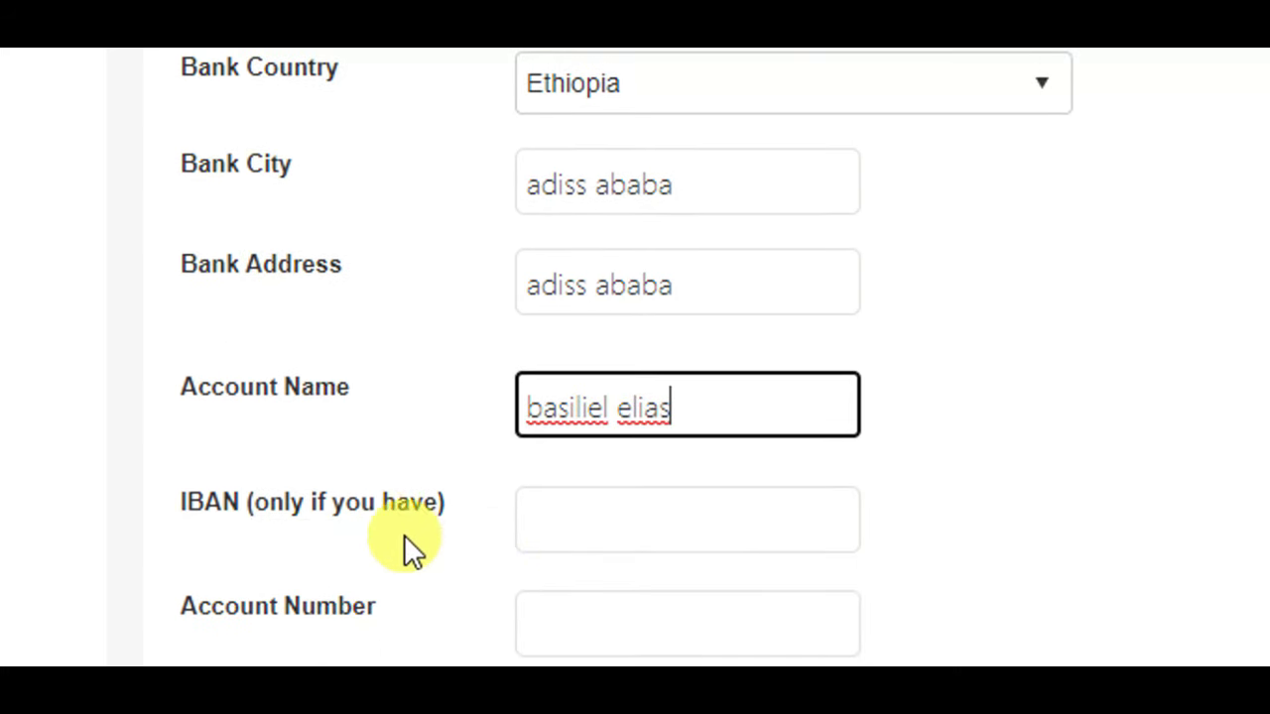
pyautogui.click(599, 520)
# - Enter the bank account number in the Account Number field
pyautogui.scroll(-4, 1255, 275)
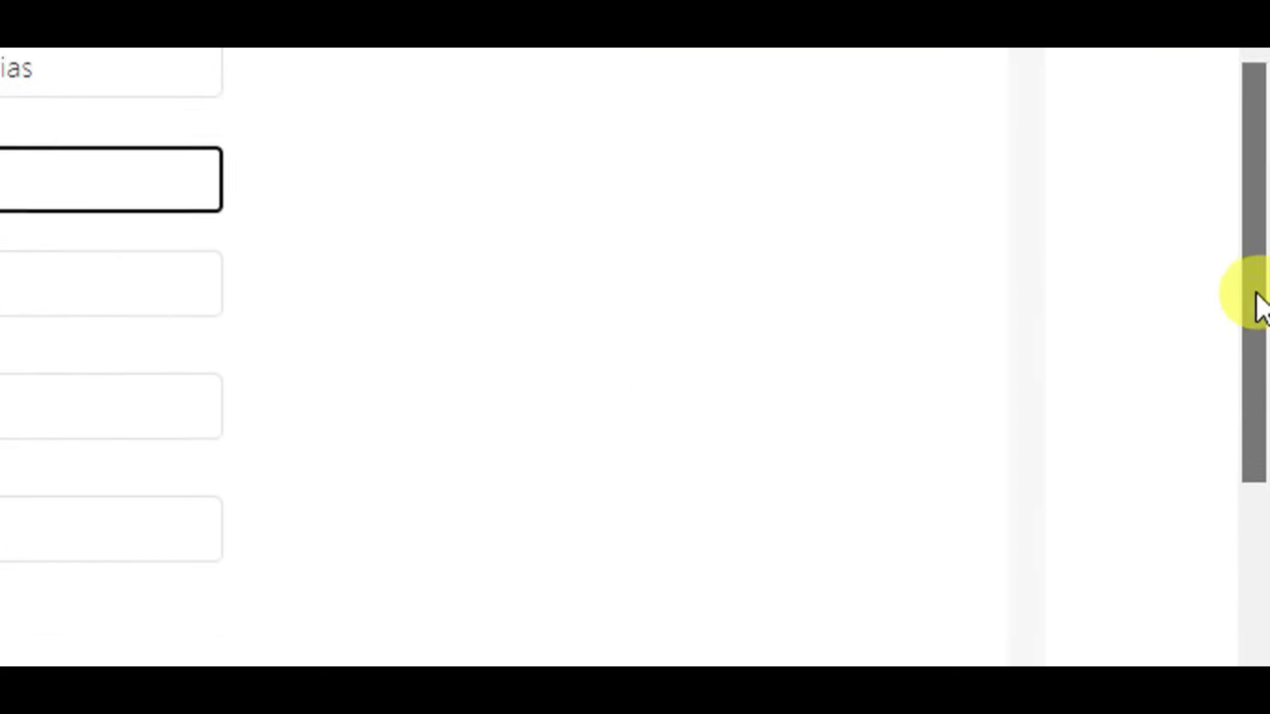
pyautogui.click(100, 99)
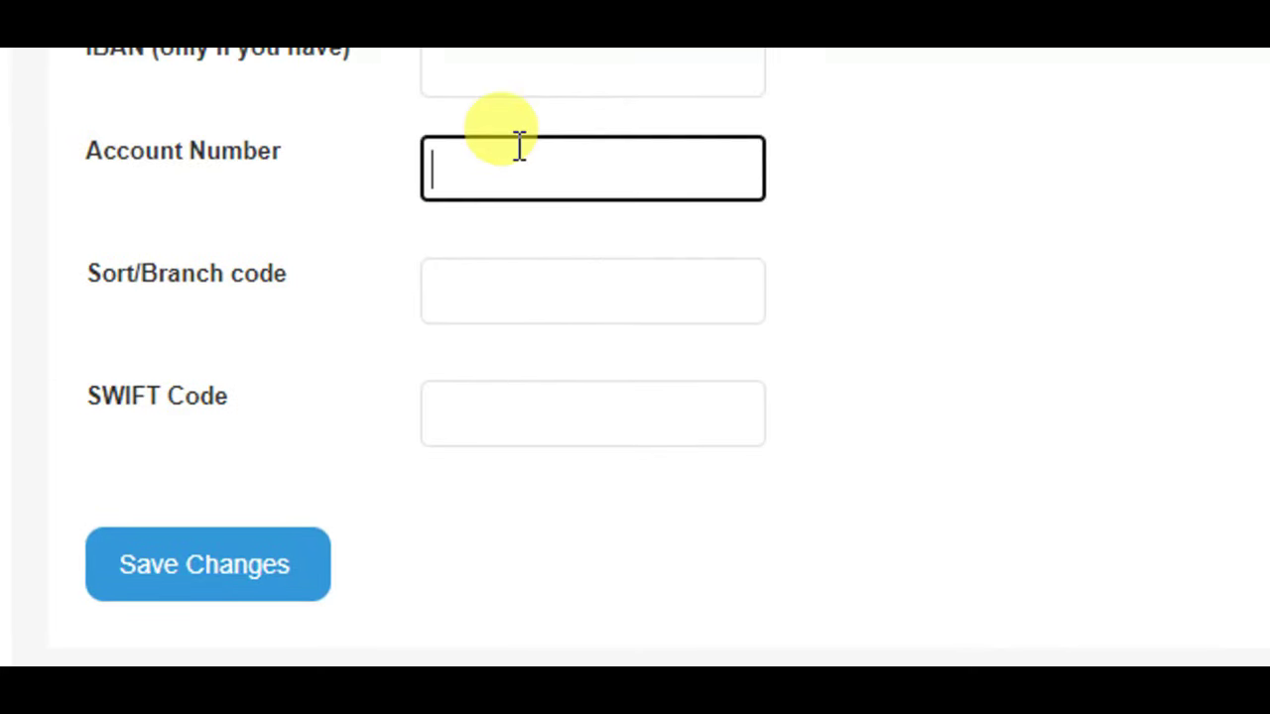
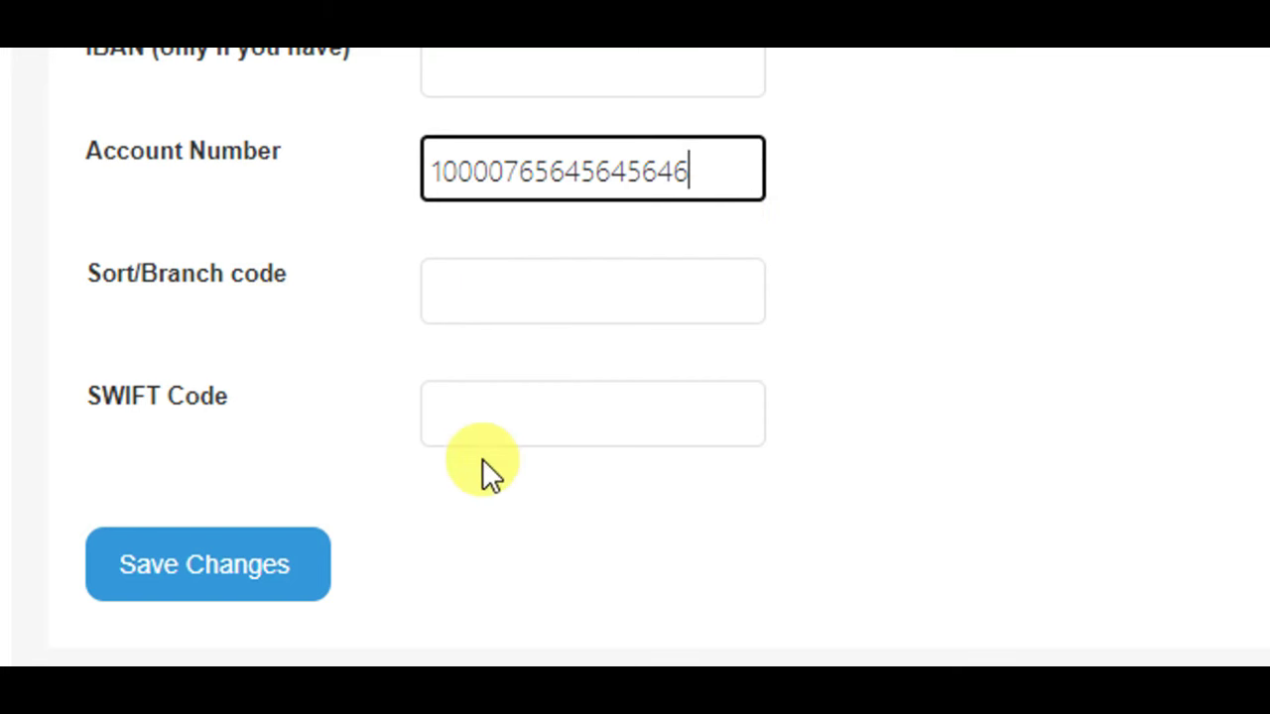
# - Copy branch code XXX from the SWIFT breakdown and paste it into Sort/Branch code
pyautogui.click(482, 291)
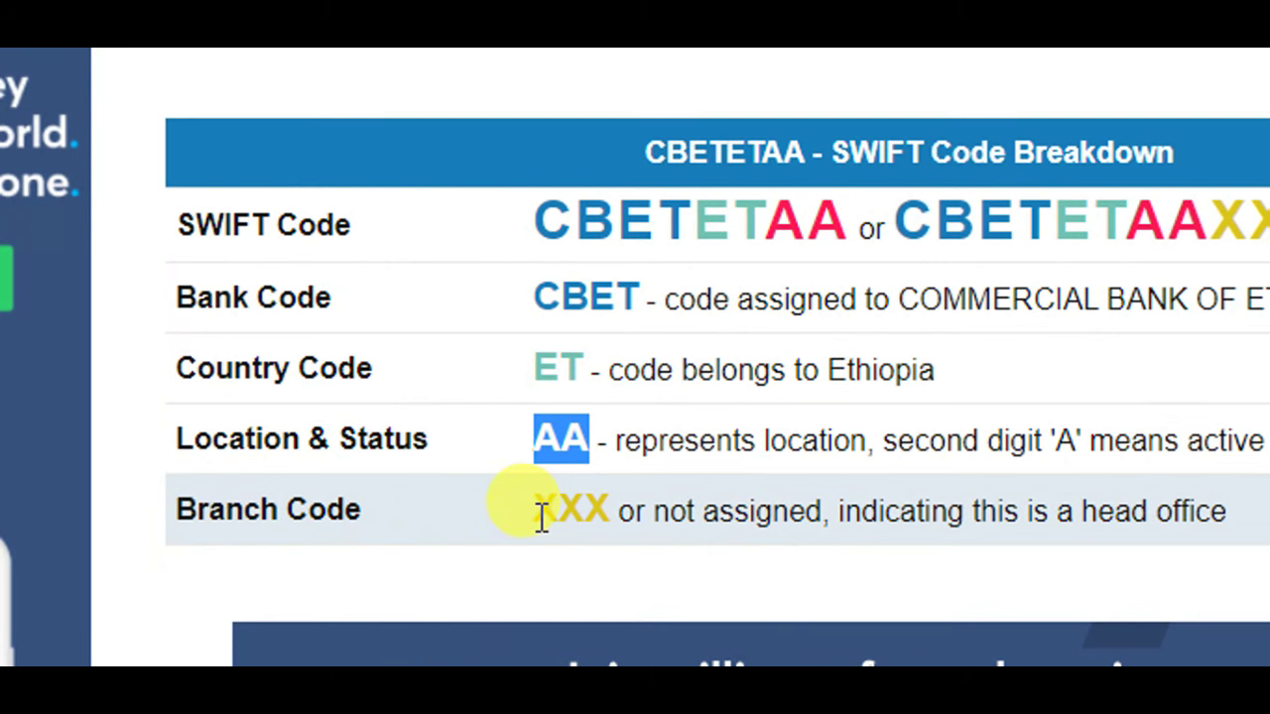
pyautogui.moveTo(537, 513); pyautogui.dragTo(604, 511)
pyautogui.rightClick(608, 514)
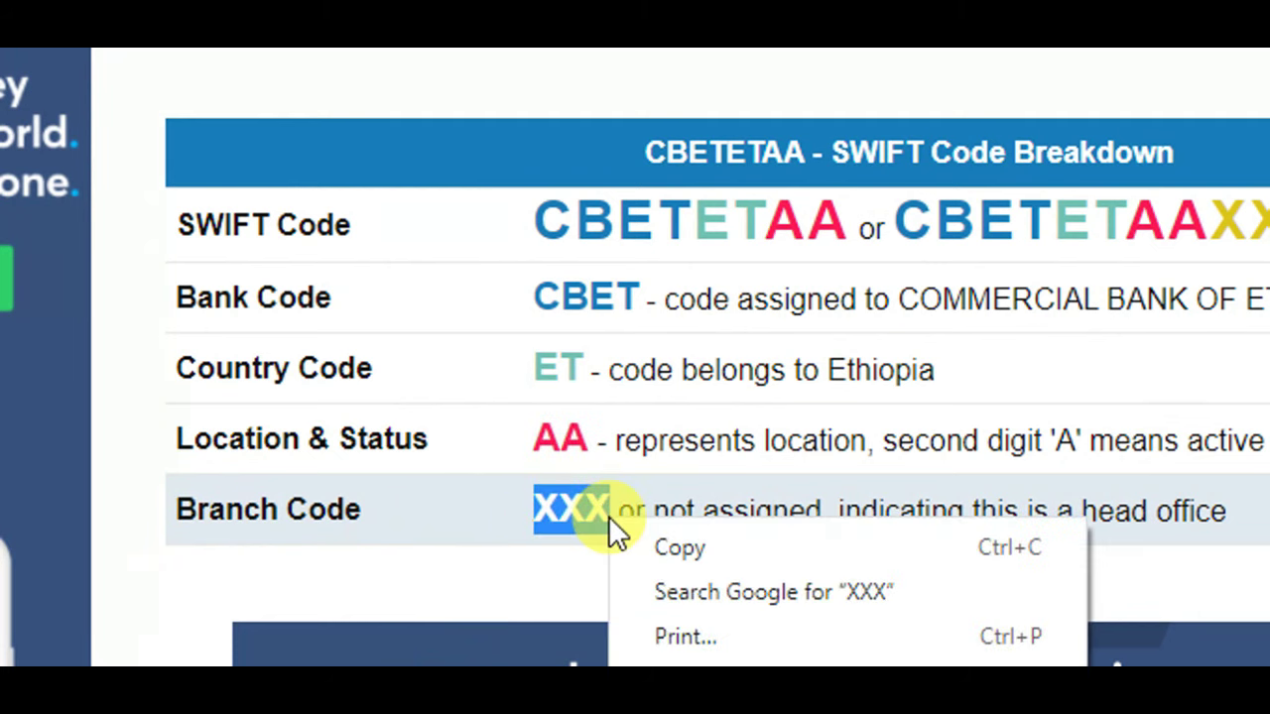
pyautogui.click(640, 536)
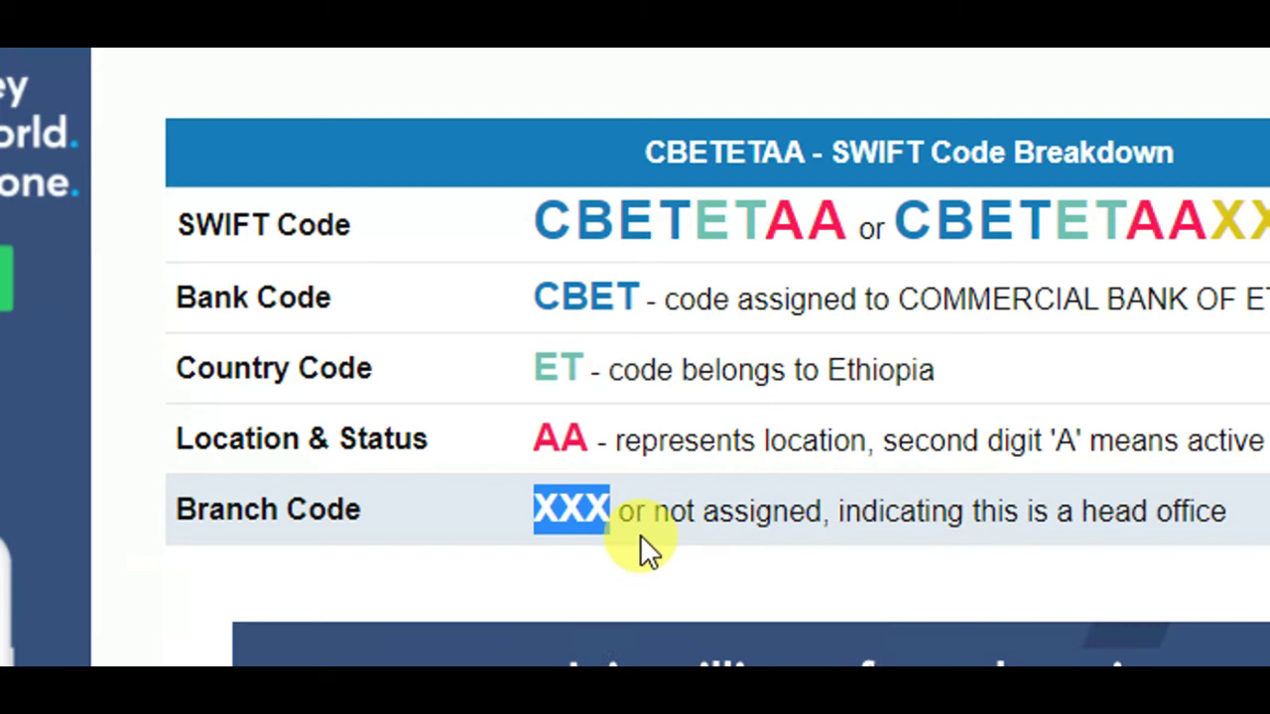
pyautogui.click(643, 554)
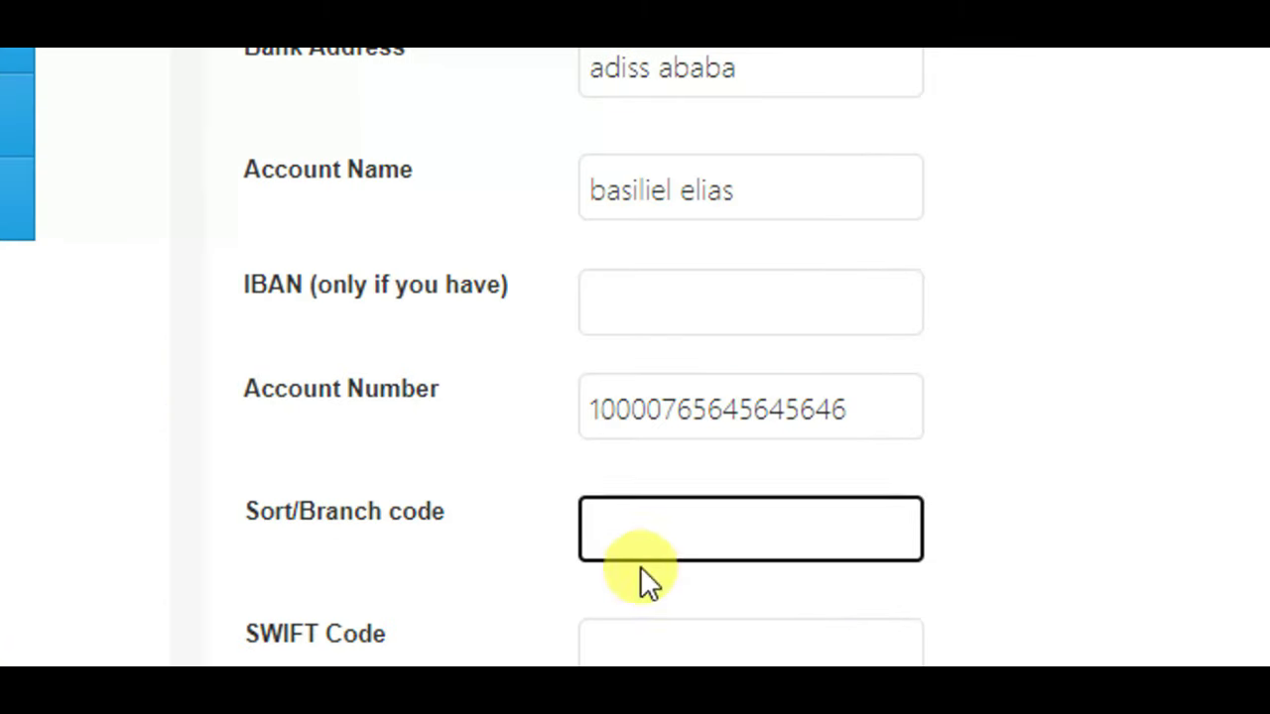
pyautogui.rightClick(651, 547)
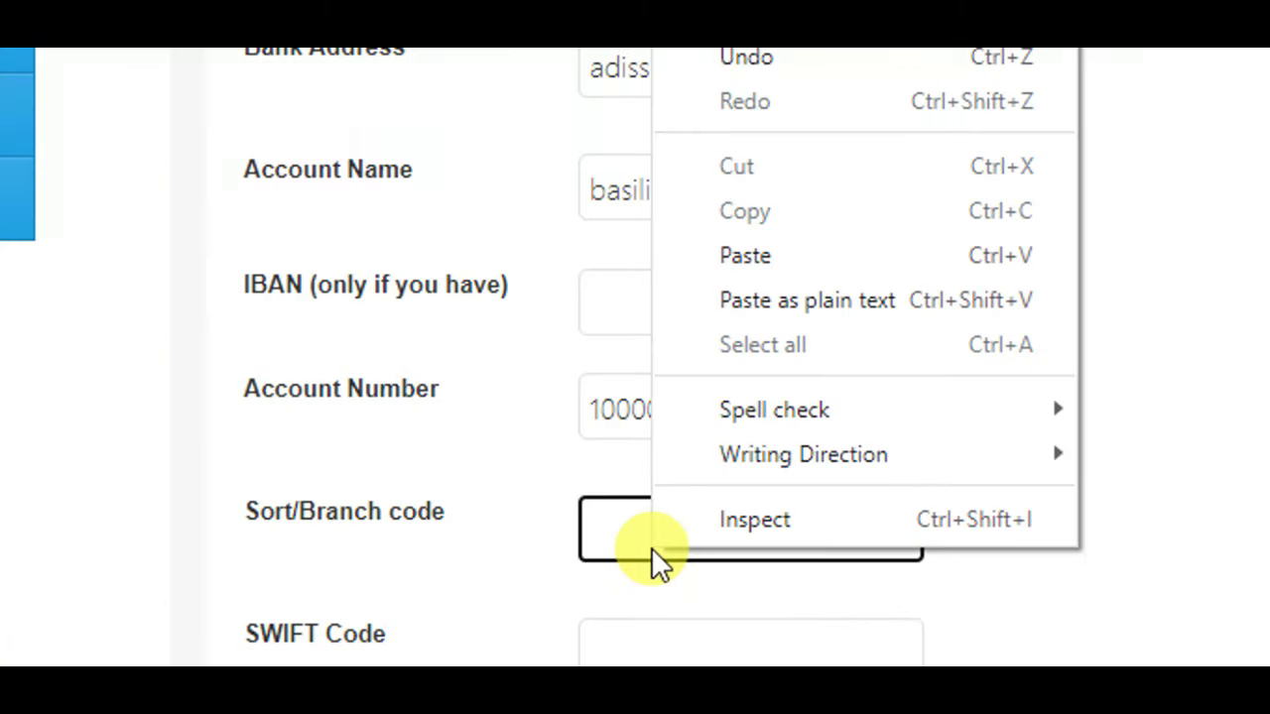
pyautogui.click(757, 250)
pyautogui.scroll(-1, 663, 504)
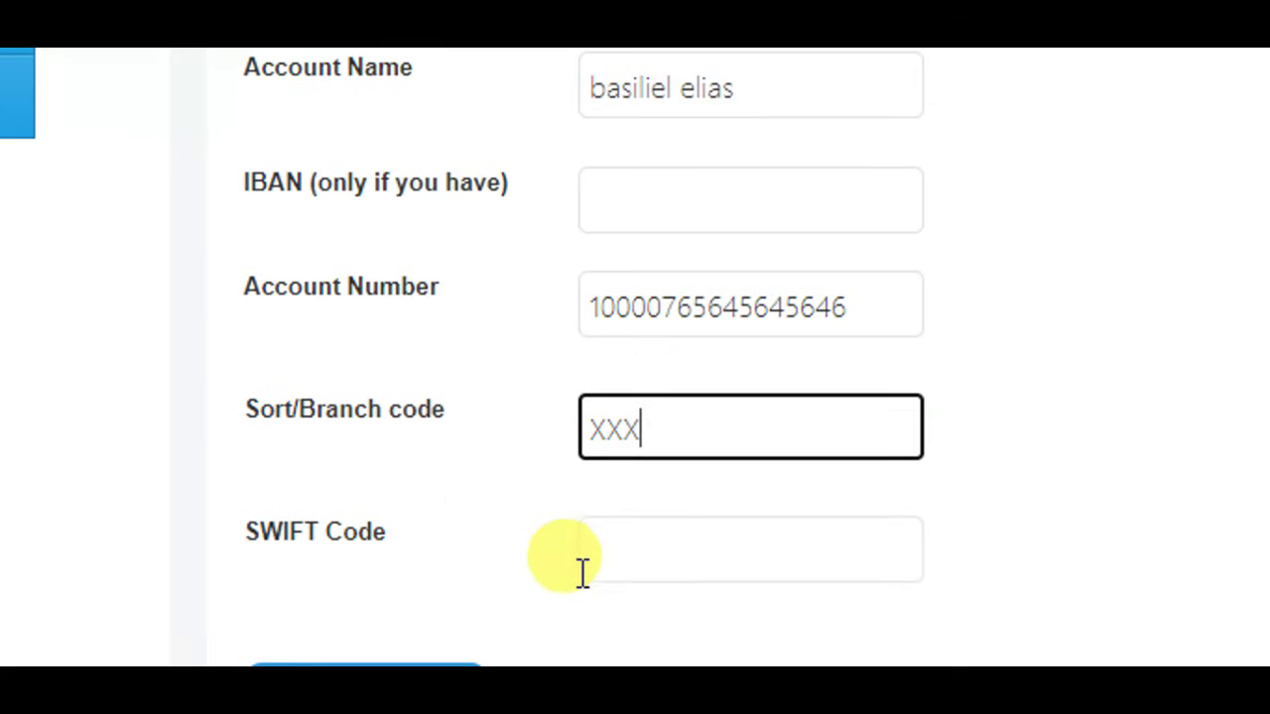
# - Copy the SWIFT code CBETETAA from the lookup page and paste it into SWIFT Code
pyautogui.click(649, 549)
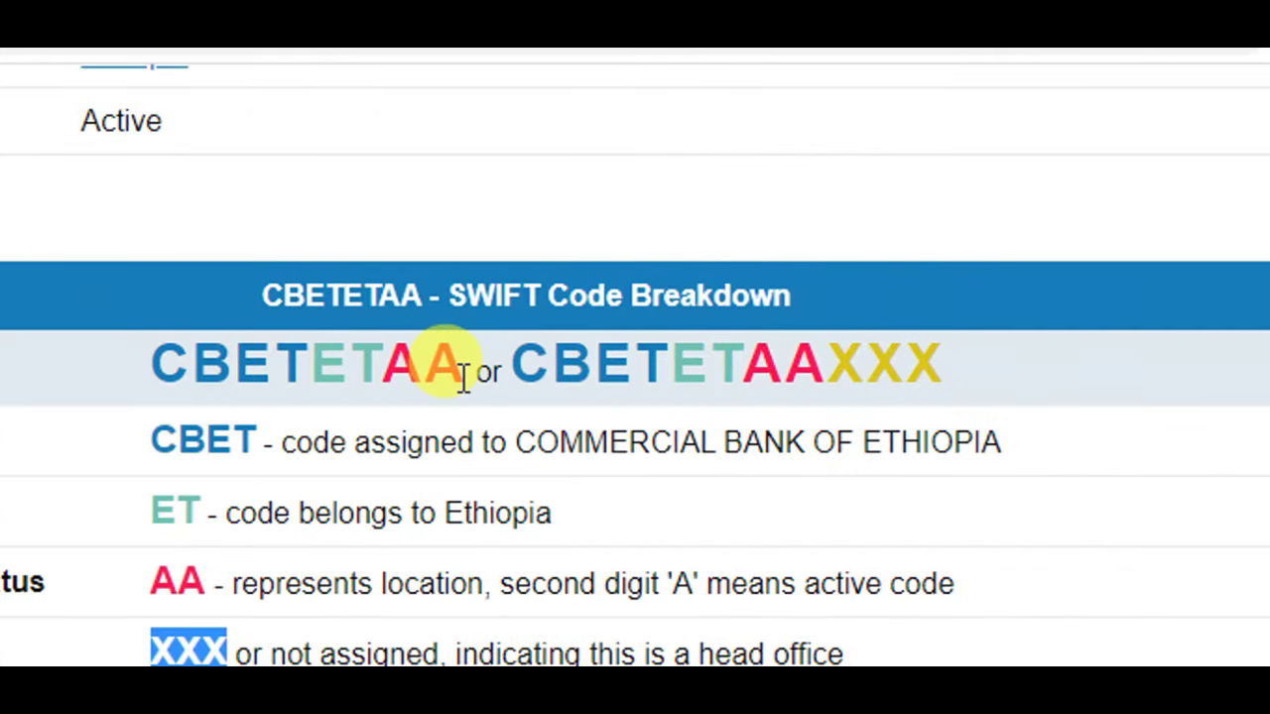
pyautogui.moveTo(462, 380); pyautogui.dragTo(155, 389)
pyautogui.rightClick(198, 375)
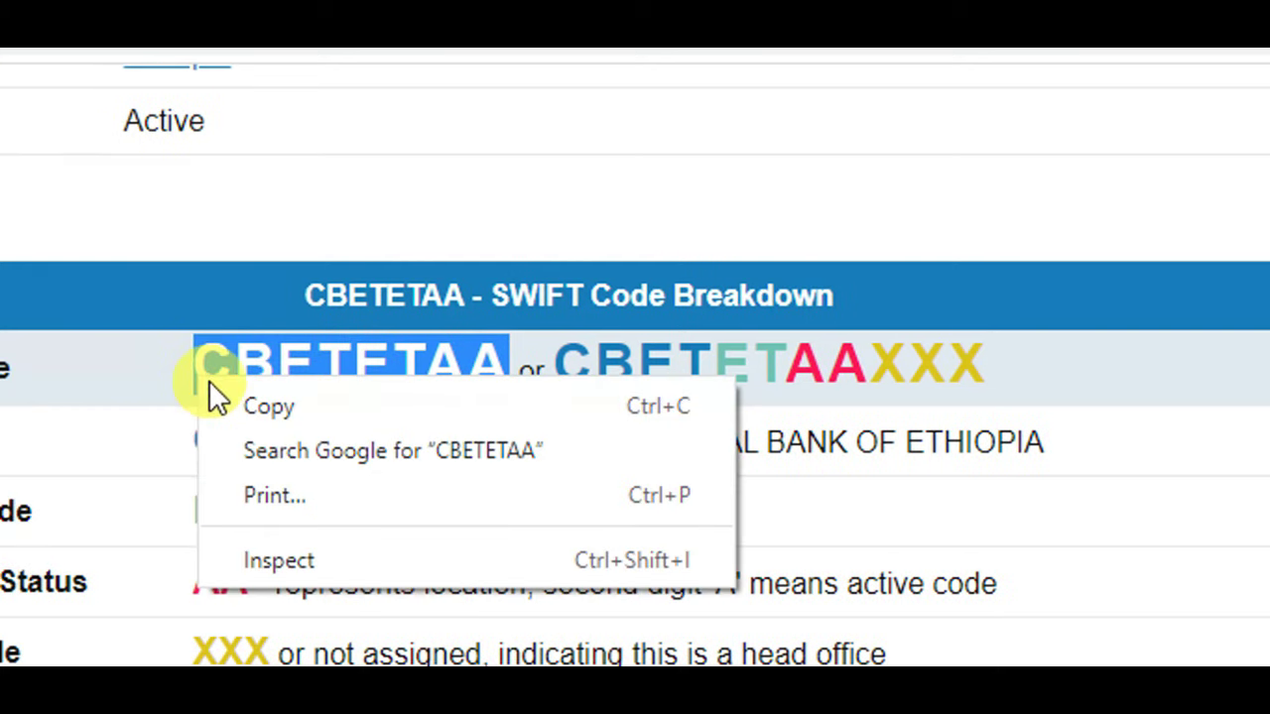
pyautogui.click(248, 407)
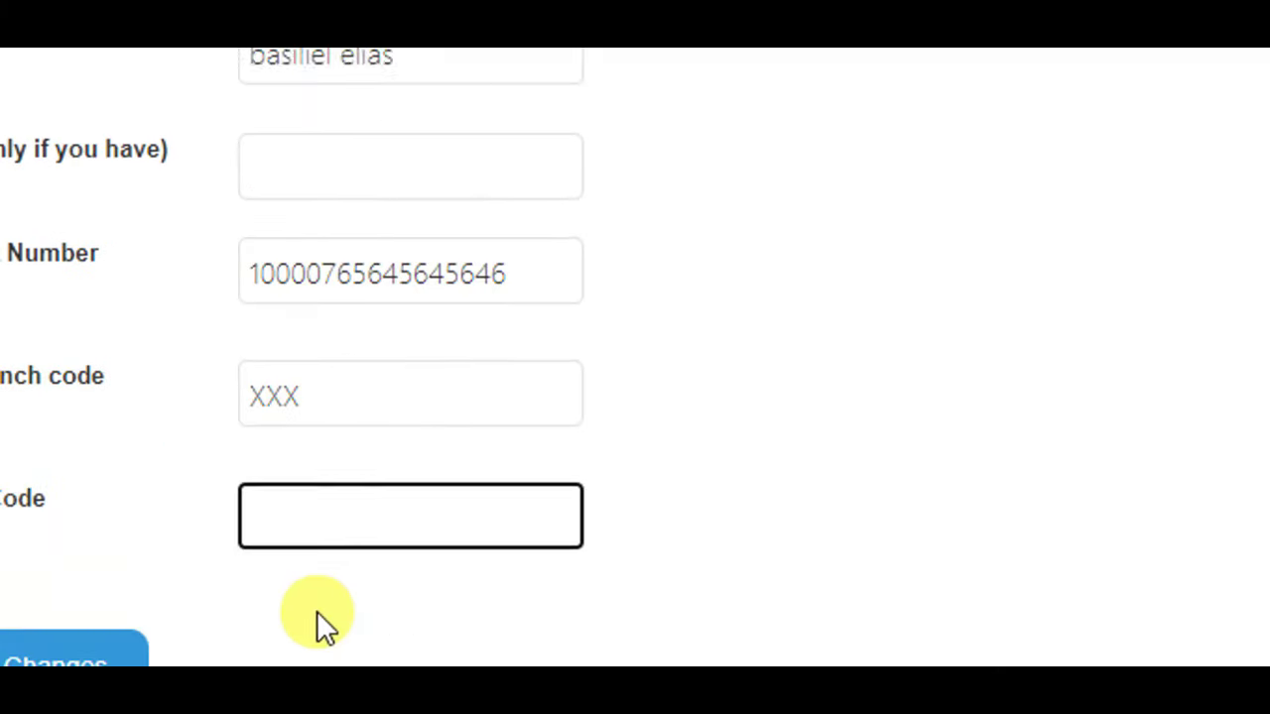
pyautogui.rightClick(415, 445)
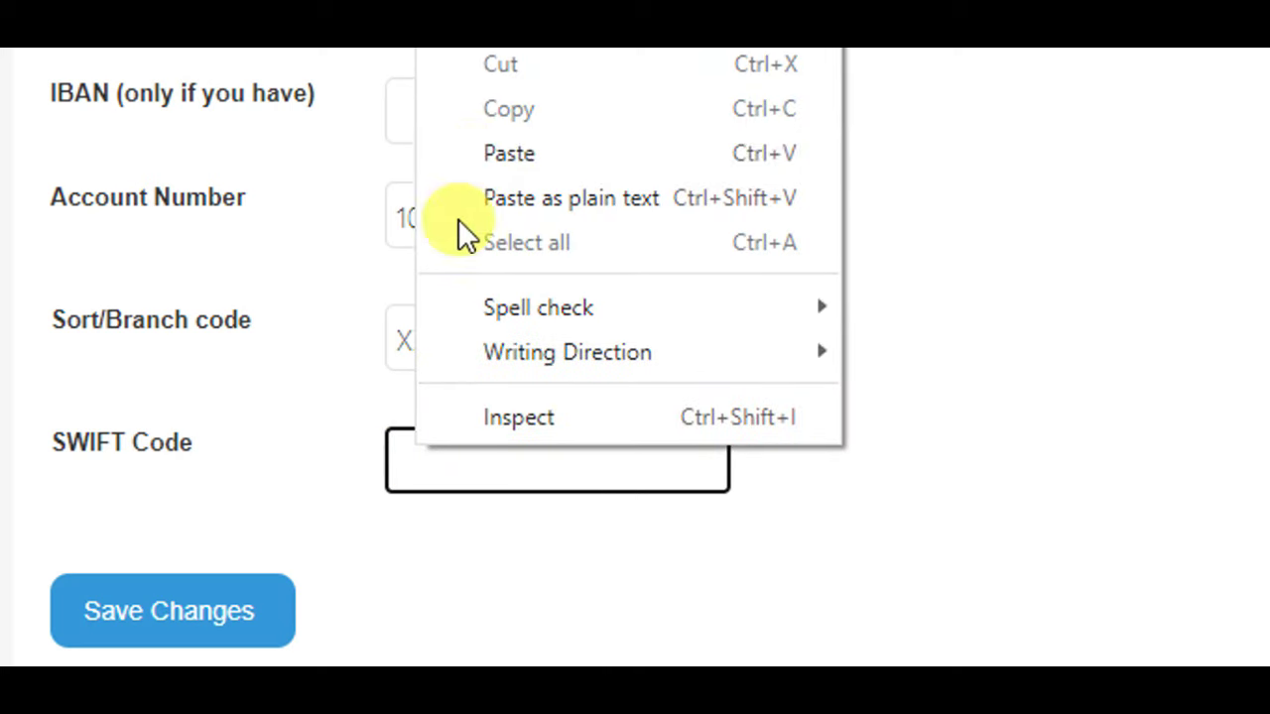
pyautogui.click(473, 170)
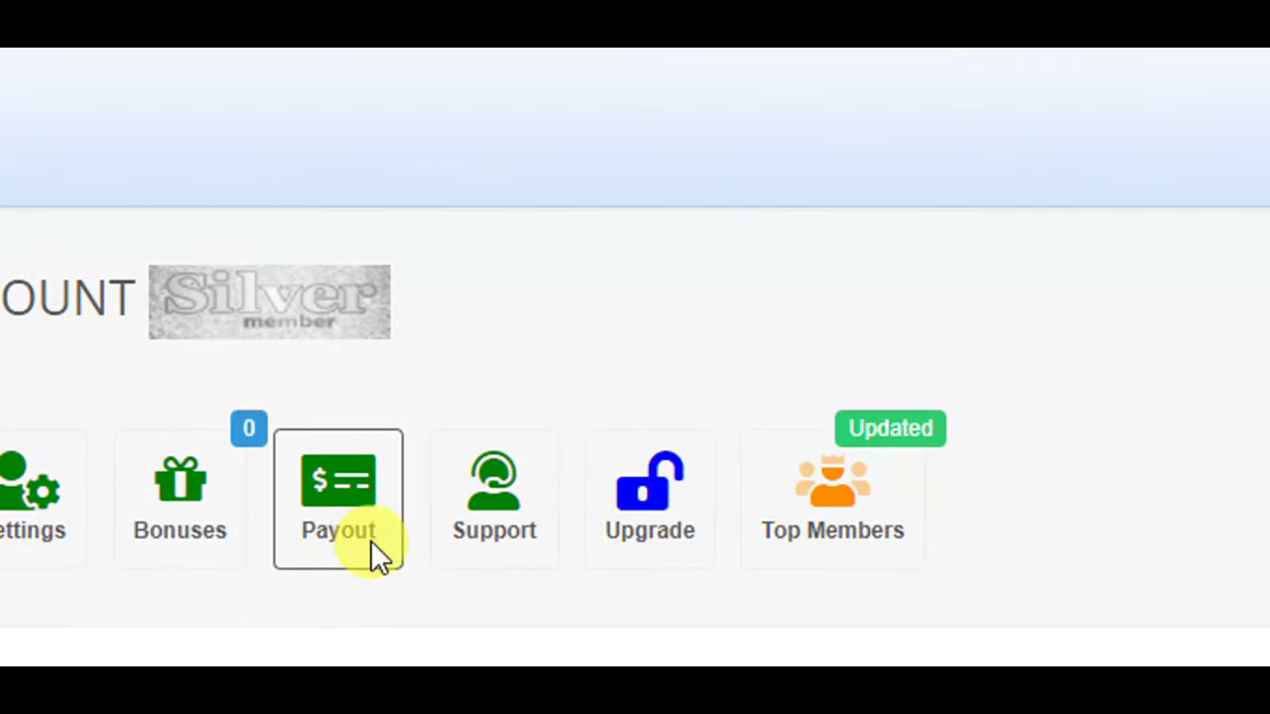
# - Go to Payout and expand the balance transfer options to reach the Balance Withdrawal Form
pyautogui.click(371, 541)
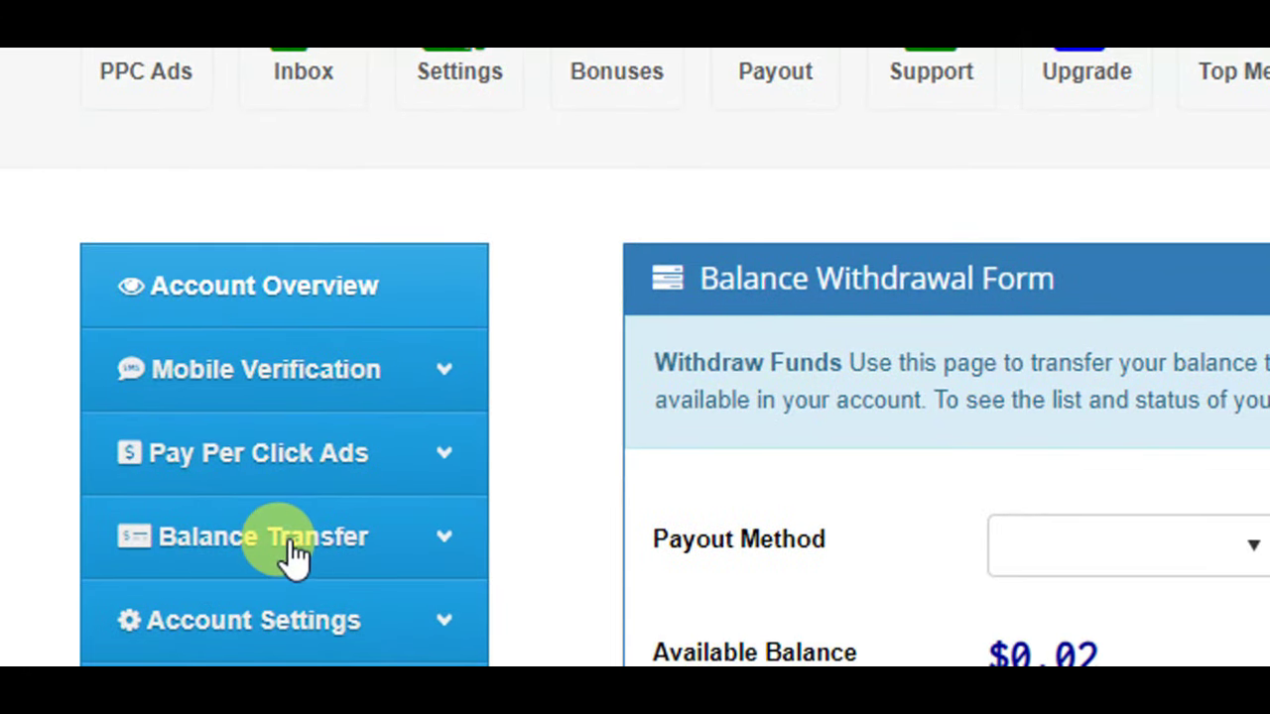
pyautogui.click(295, 557)
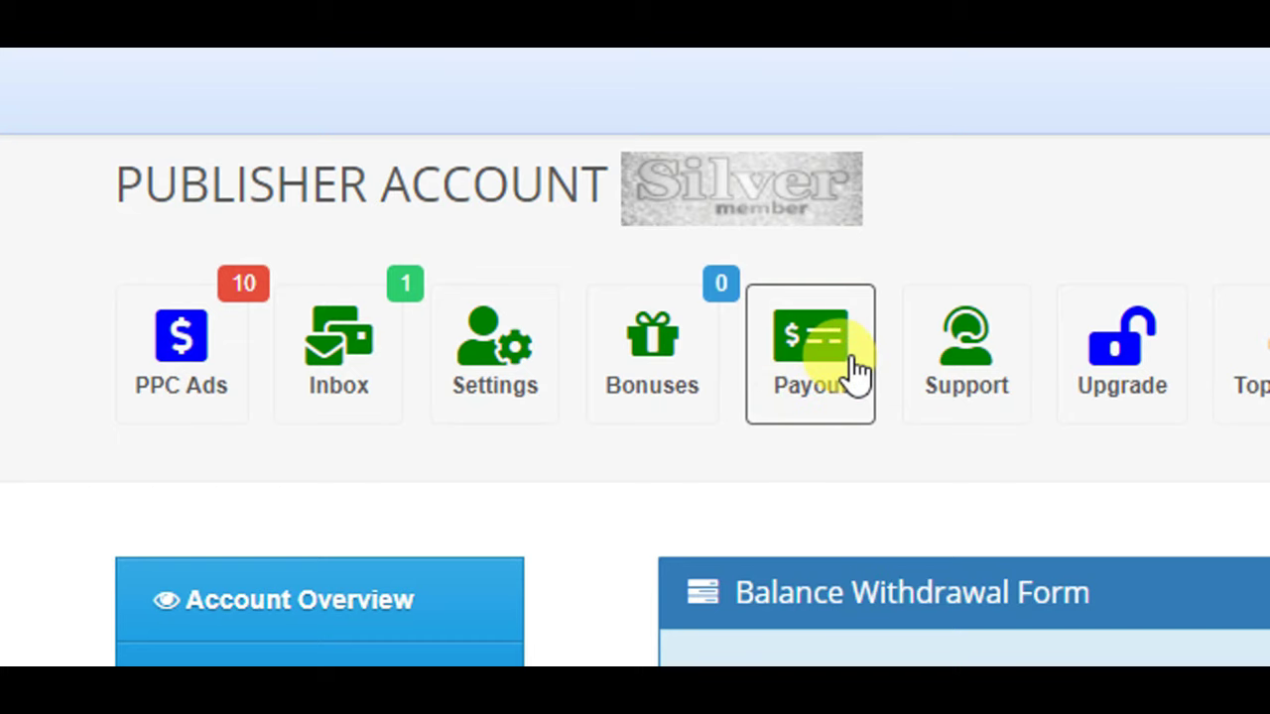
pyautogui.moveTo(1250, 185); pyautogui.dragTo(1238, 363)
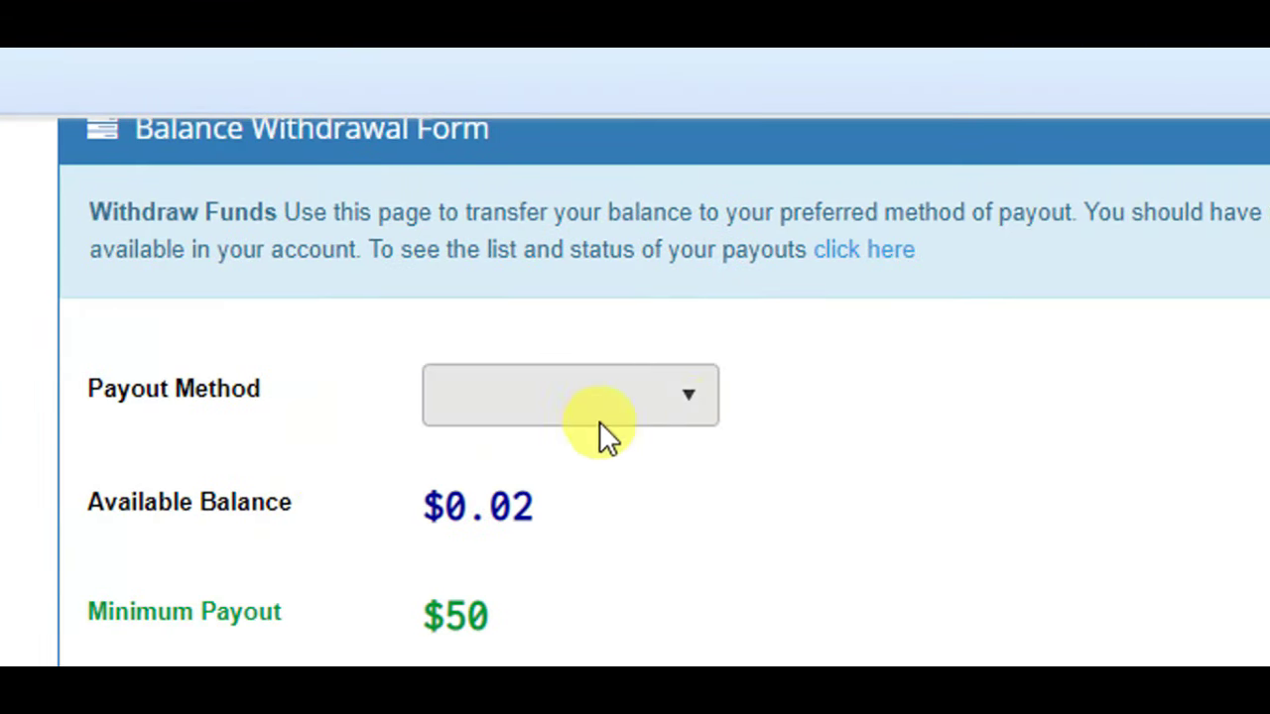
# - Set the payout method to Bank Transfer, then switch it to Western Union
pyautogui.click(649, 397)
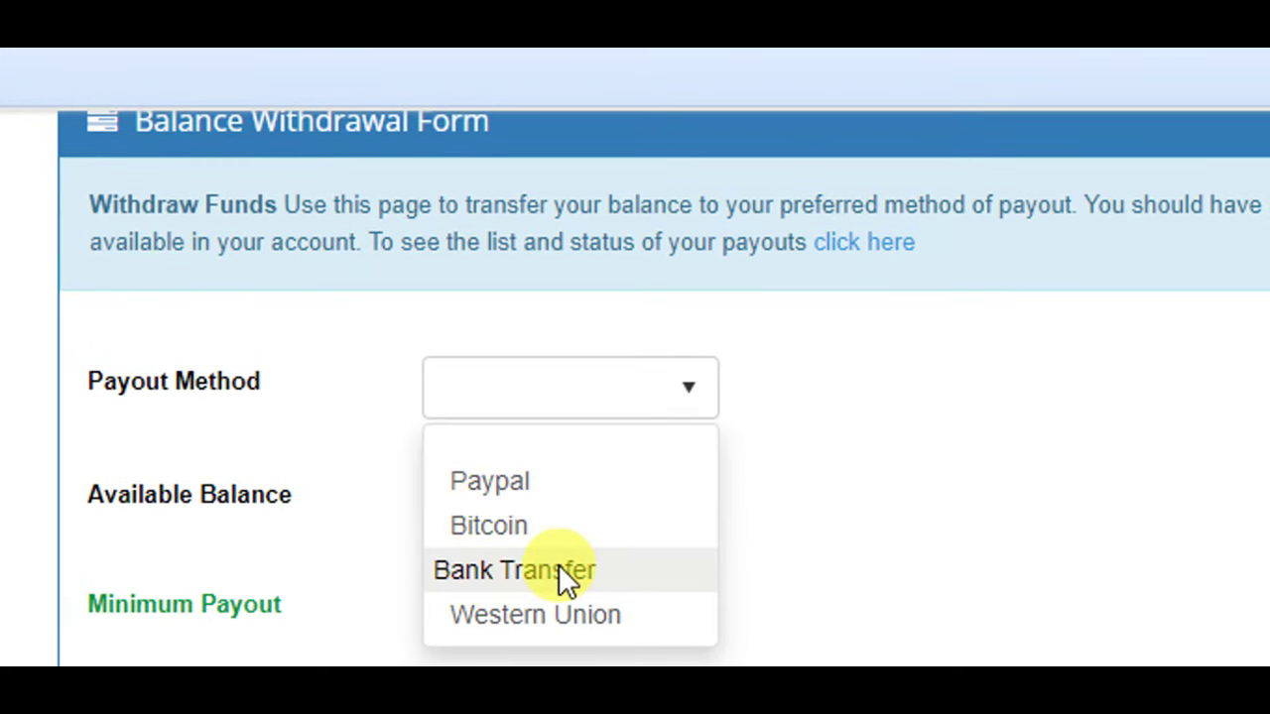
pyautogui.click(561, 573)
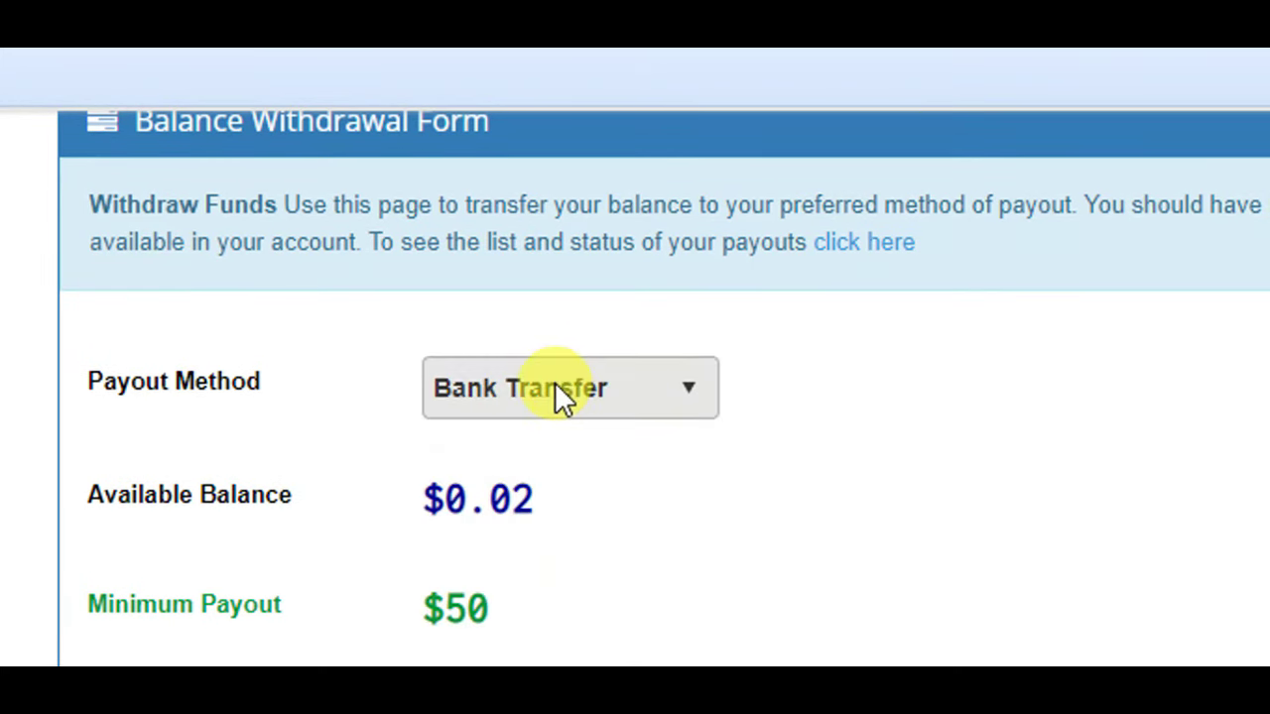
pyautogui.click(560, 397)
pyautogui.click(563, 576)
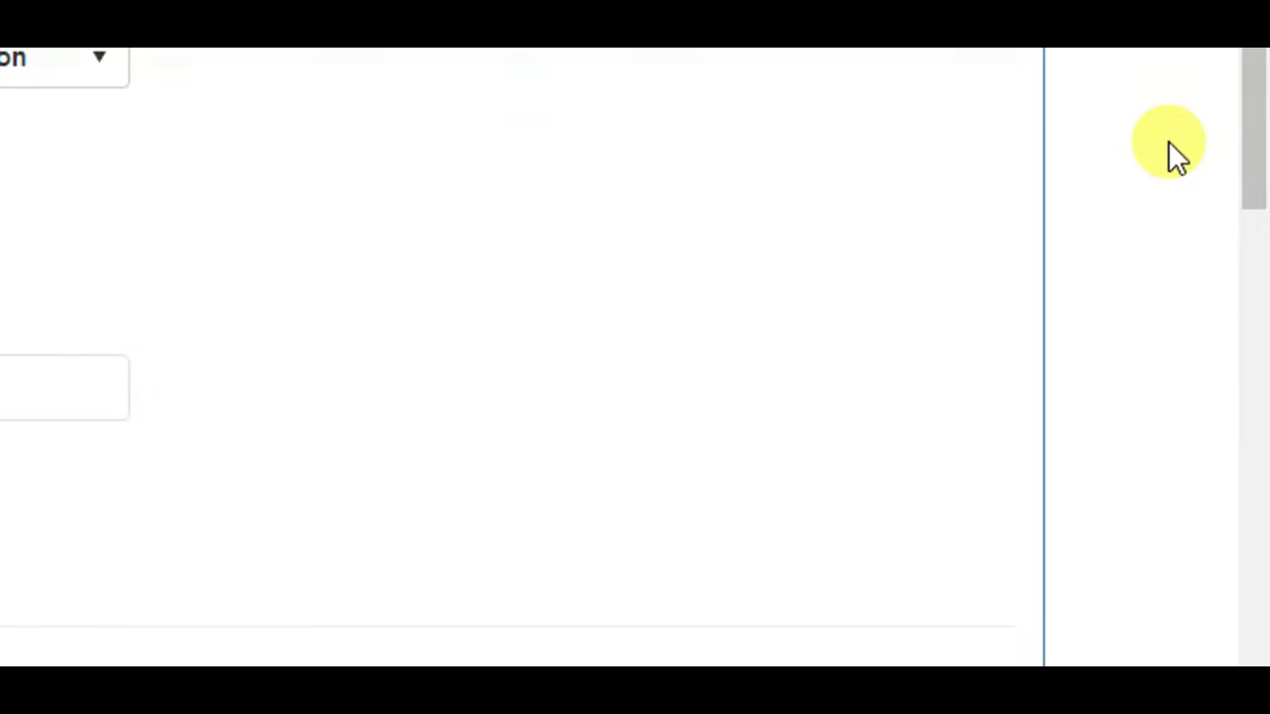
pyautogui.moveTo(1258, 149); pyautogui.dragTo(1236, 354)
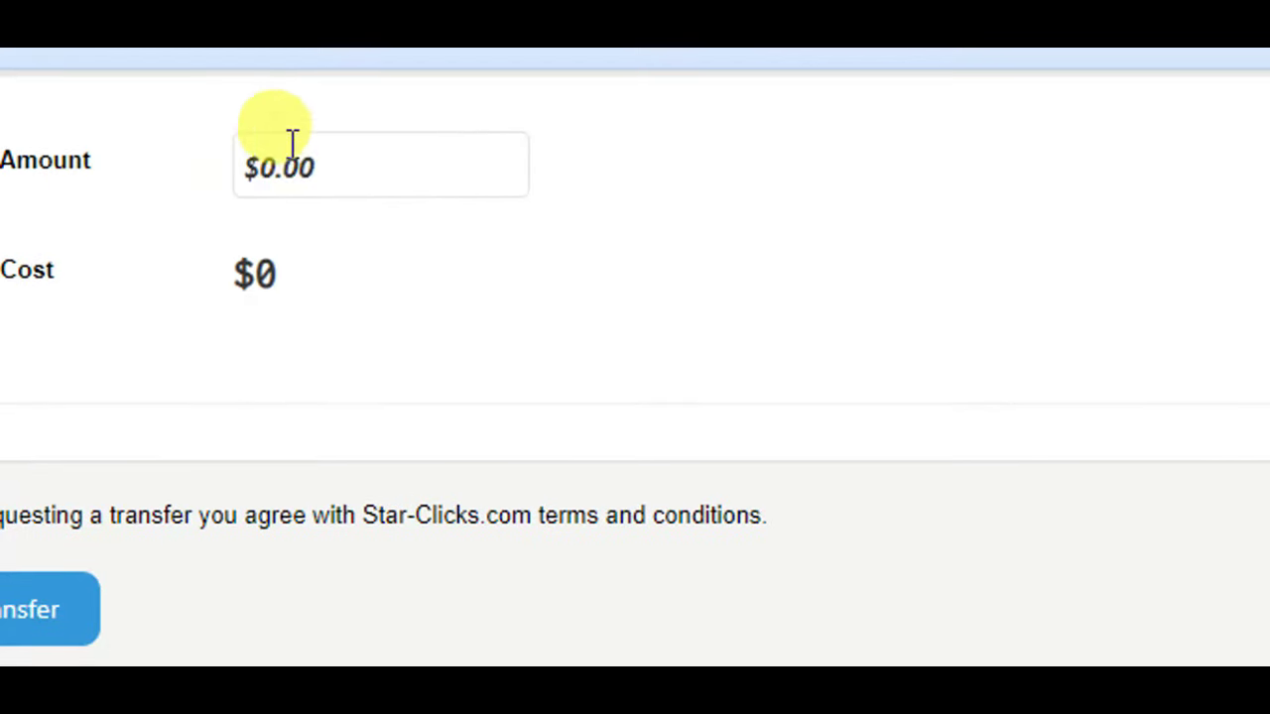
pyautogui.click(322, 167)
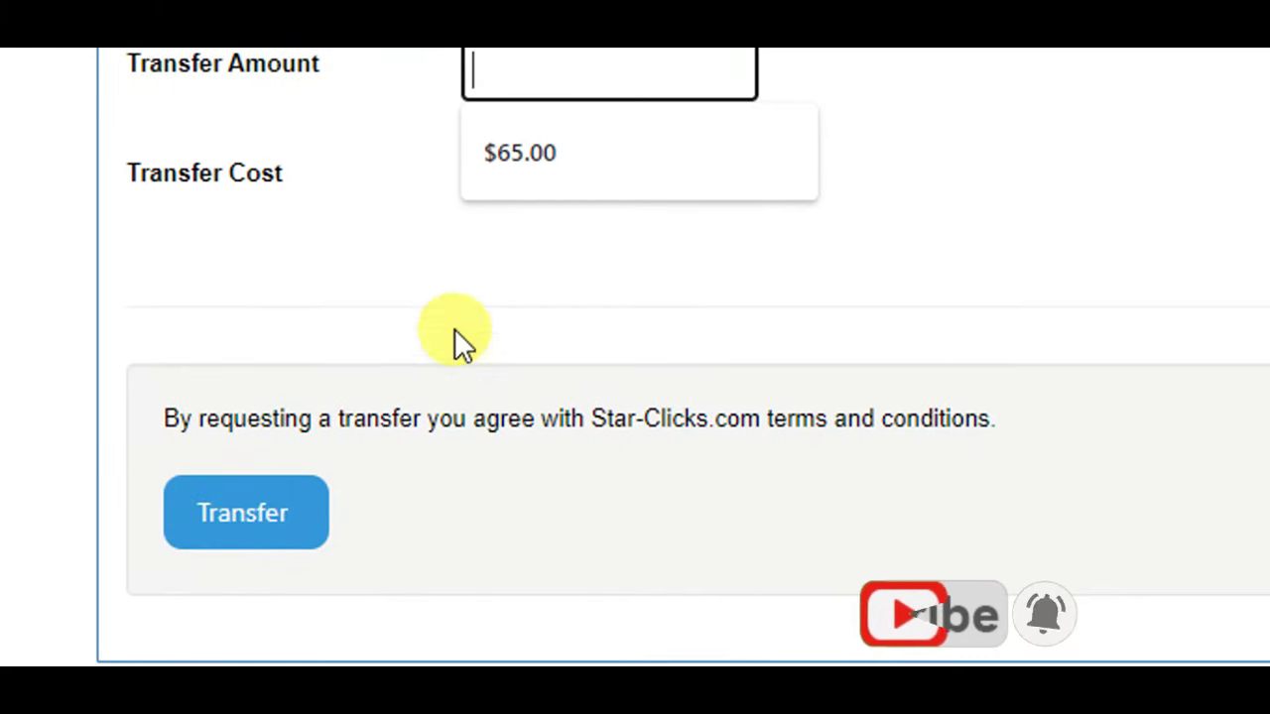
pyautogui.moveTo(1255, 335); pyautogui.dragTo(1255, 149)
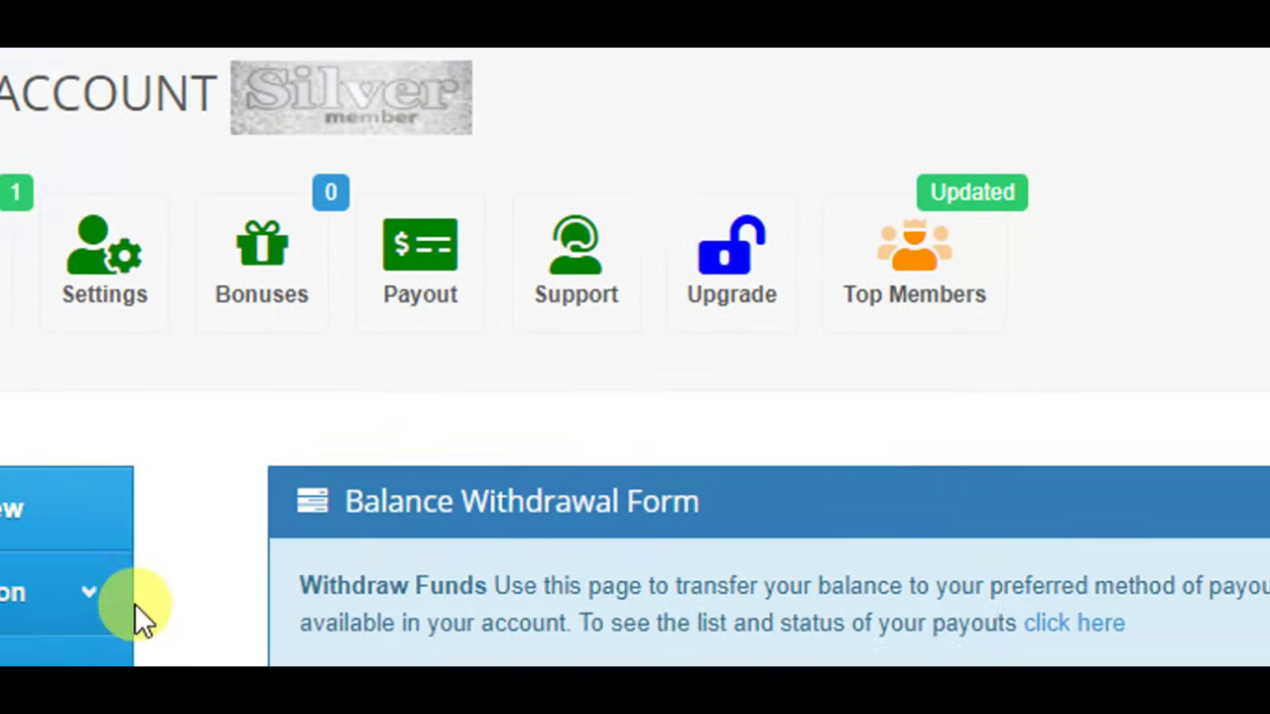
# - Open Auto Payout under Balance Transfer and check the Payout Settings' Paypal and Bitcoin fields
pyautogui.click(184, 593)
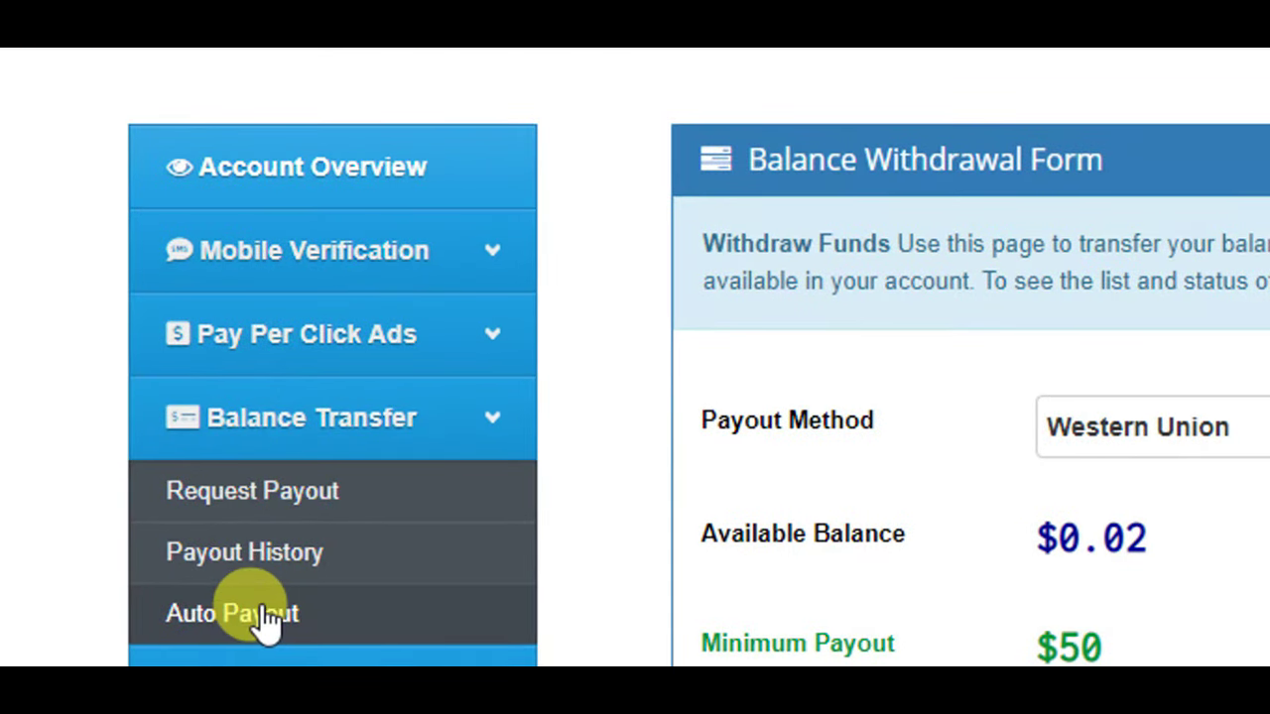
pyautogui.click(262, 617)
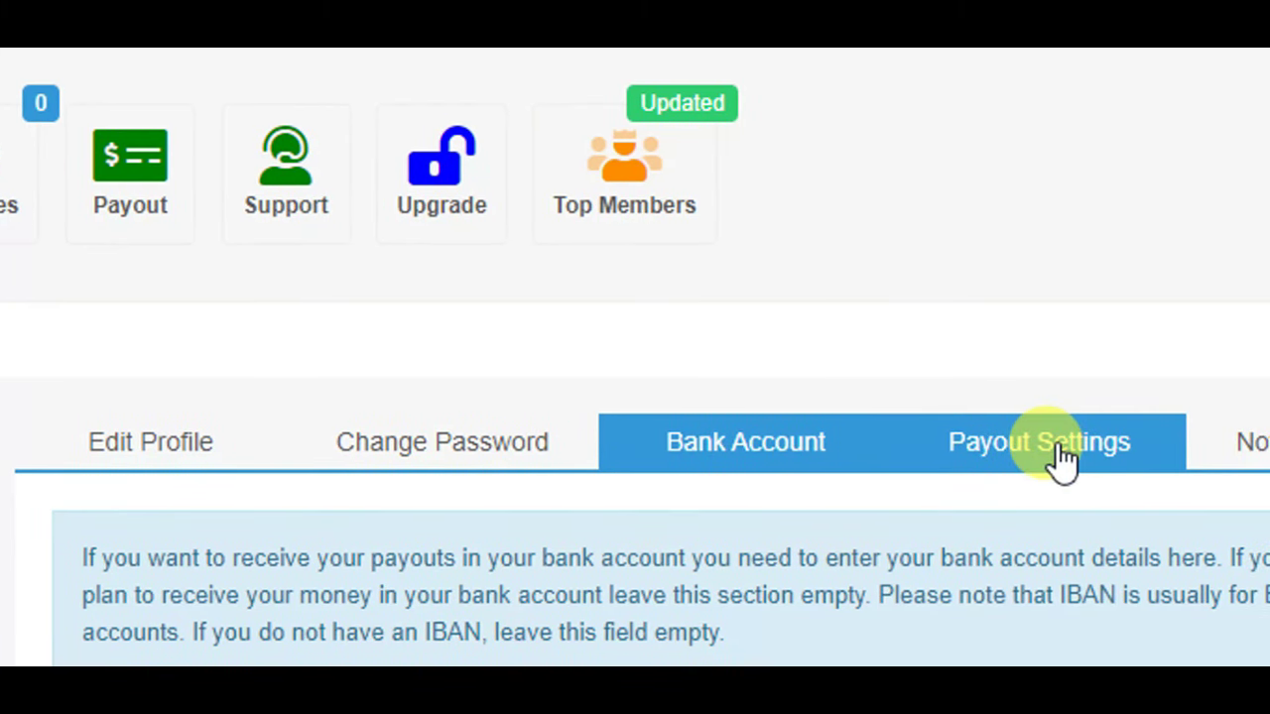
pyautogui.click(1057, 446)
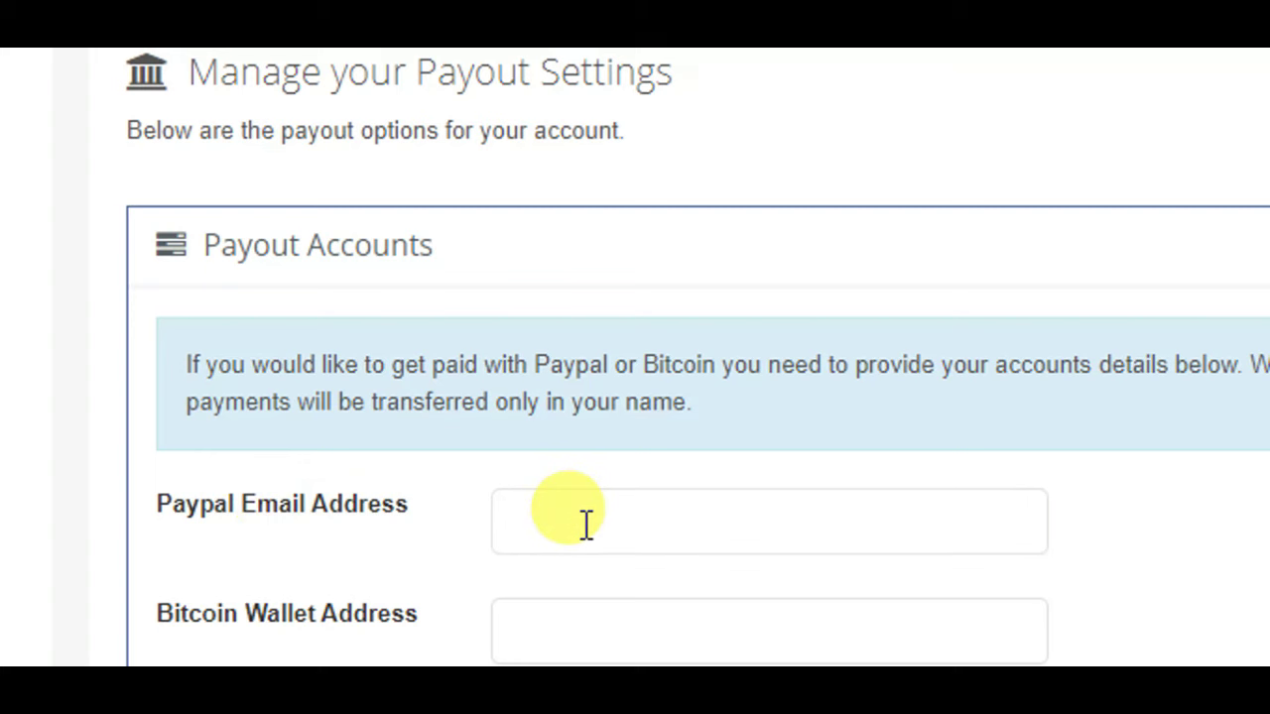
pyautogui.click(585, 526)
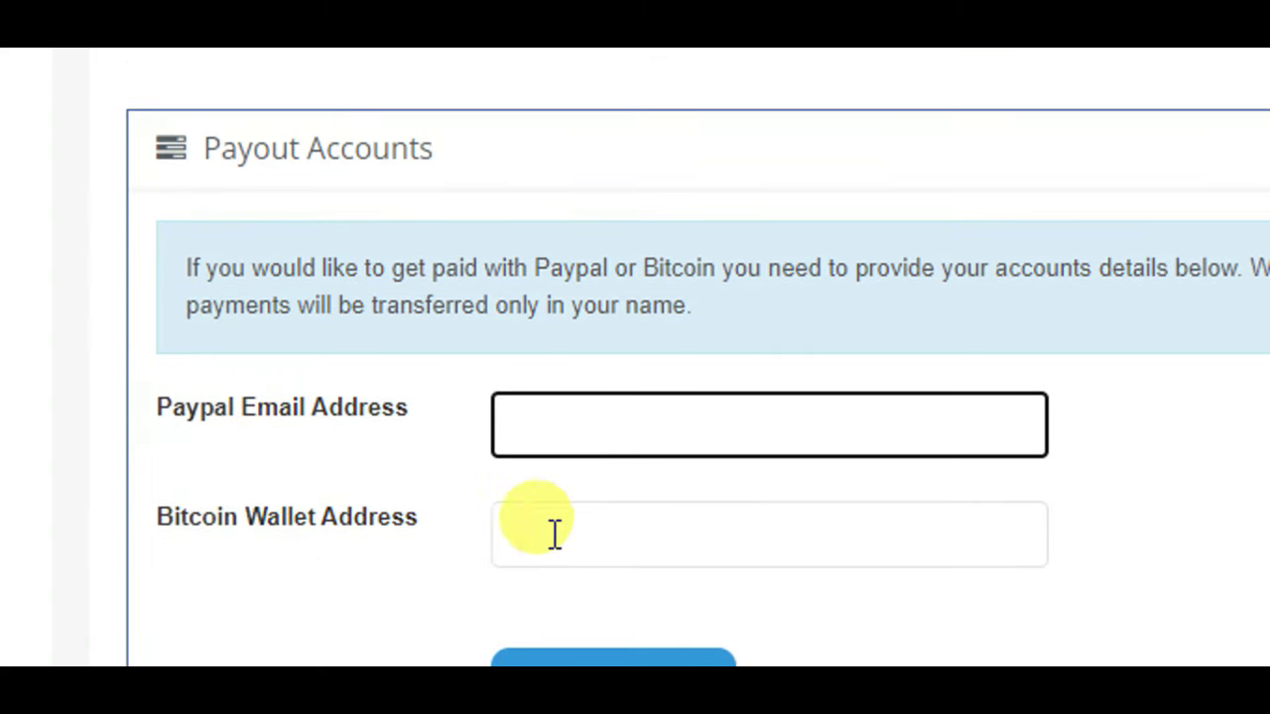
pyautogui.click(553, 533)
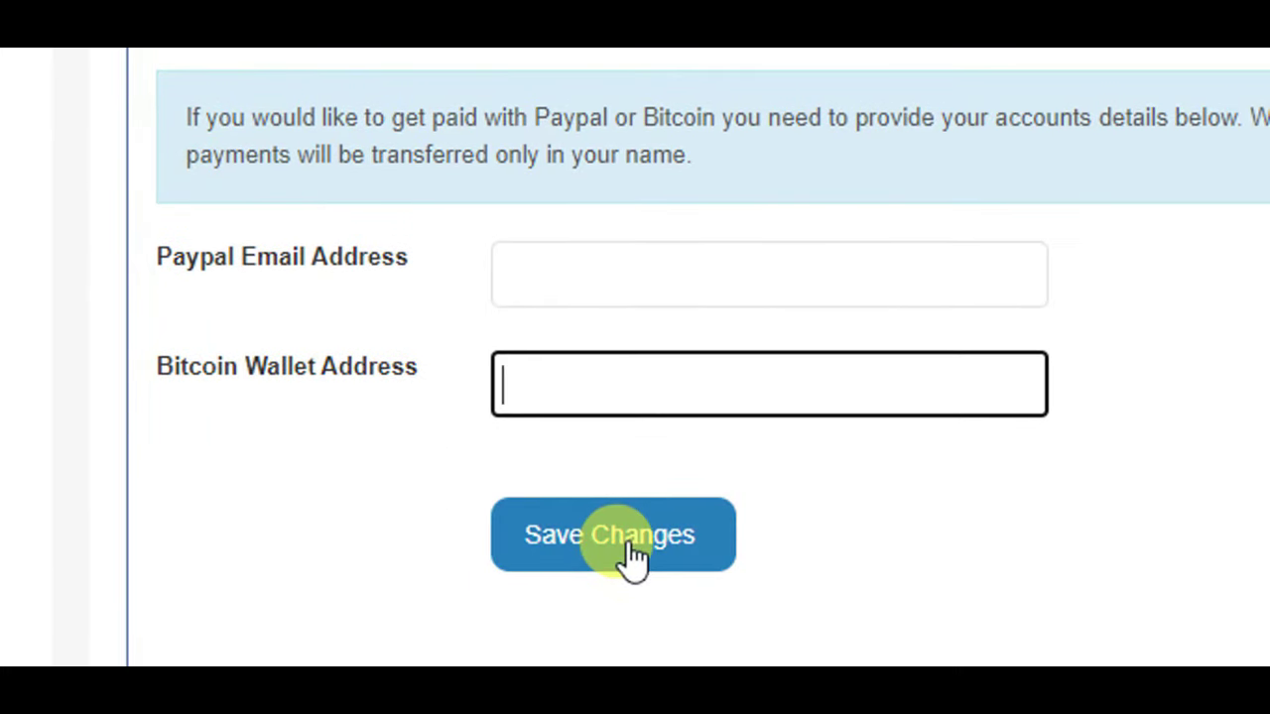
pyautogui.moveTo(1252, 139); pyautogui.dragTo(1213, 405)
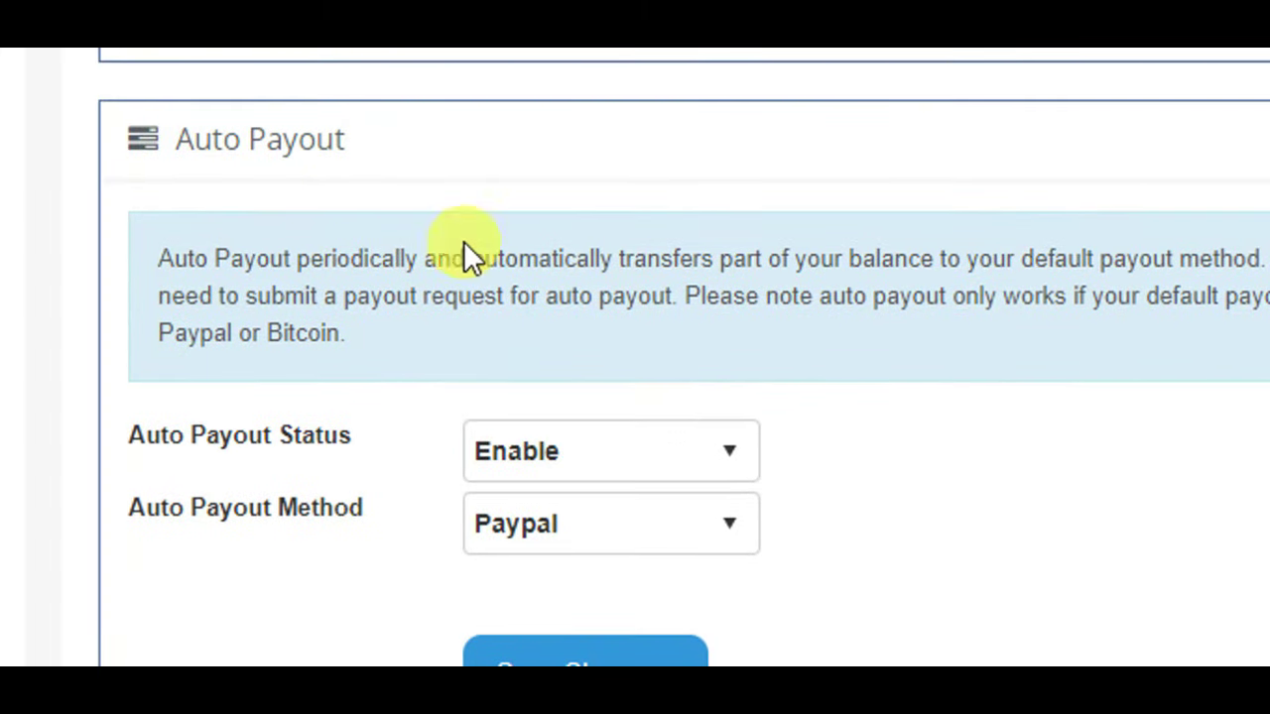
pyautogui.click(555, 454)
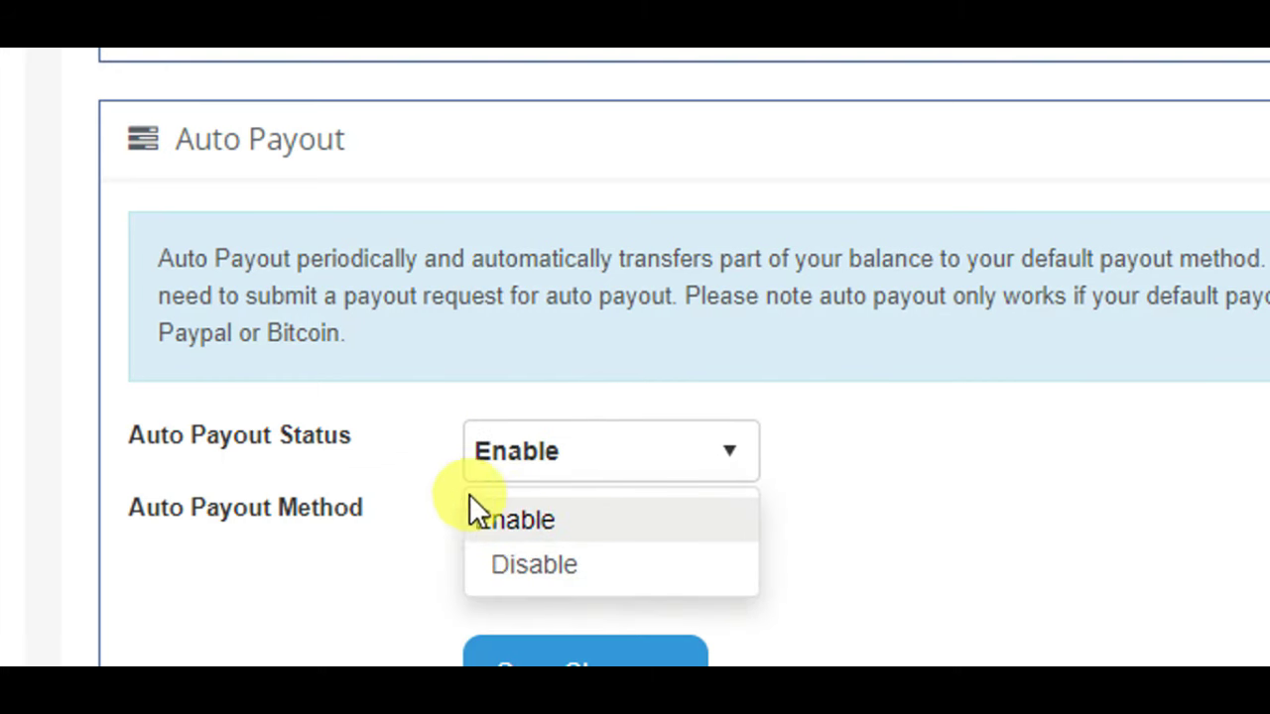
pyautogui.click(501, 519)
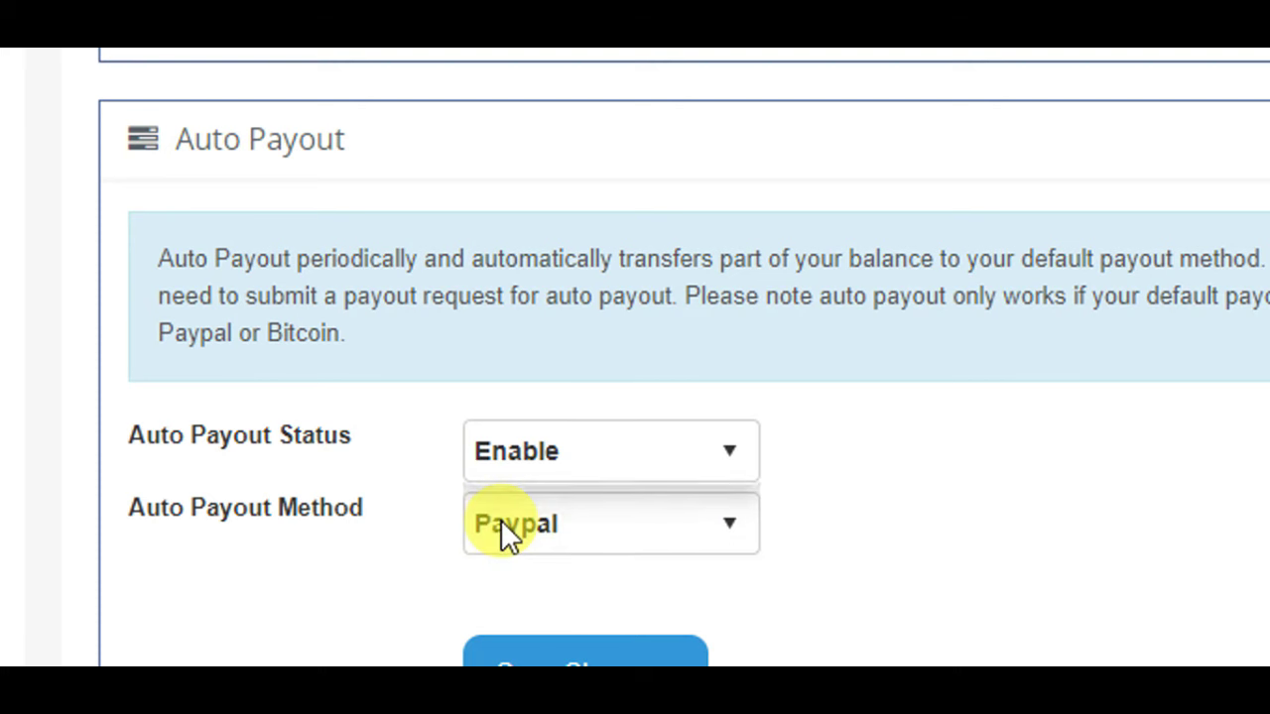
pyautogui.click(514, 466)
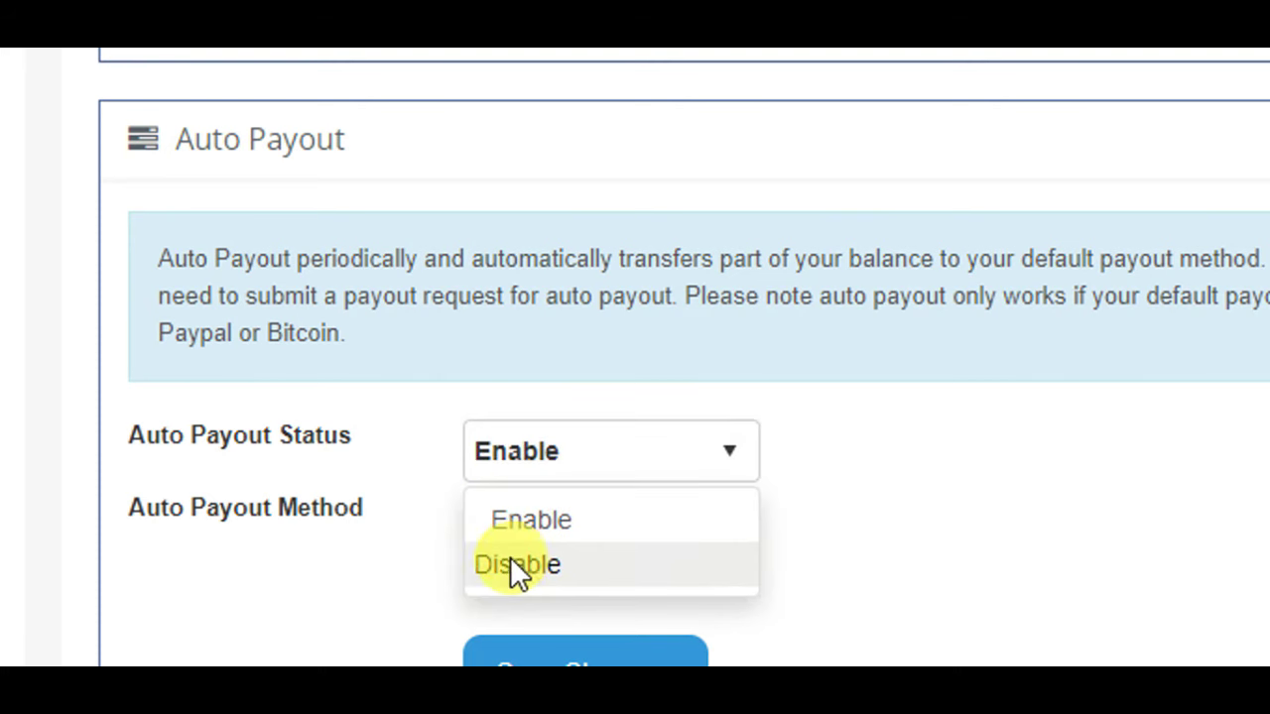
pyautogui.click(374, 572)
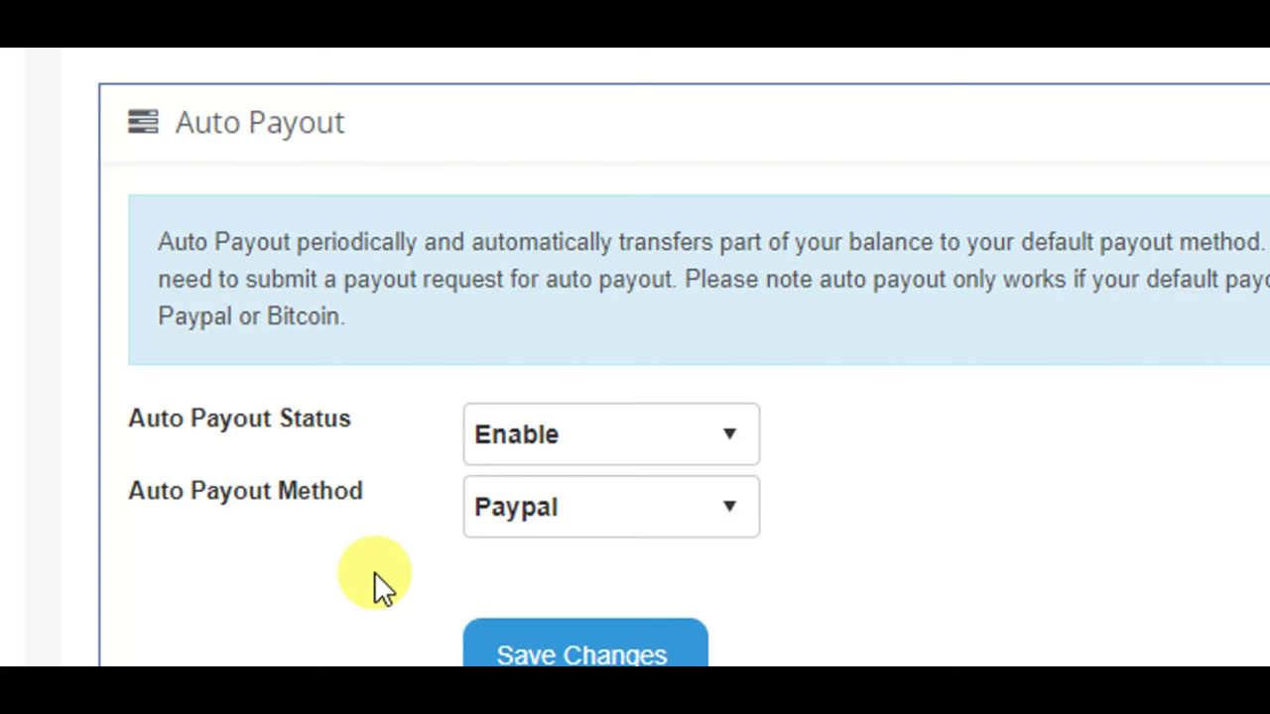
pyautogui.click(527, 426)
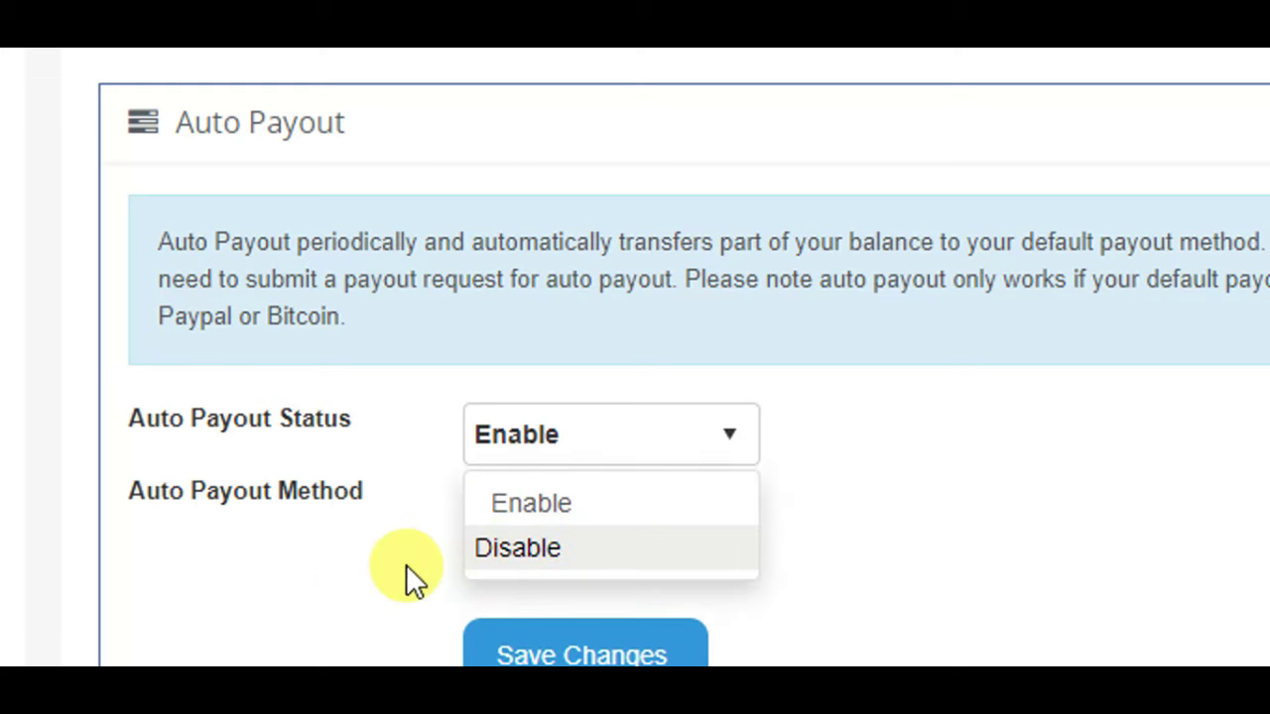
pyautogui.click(352, 571)
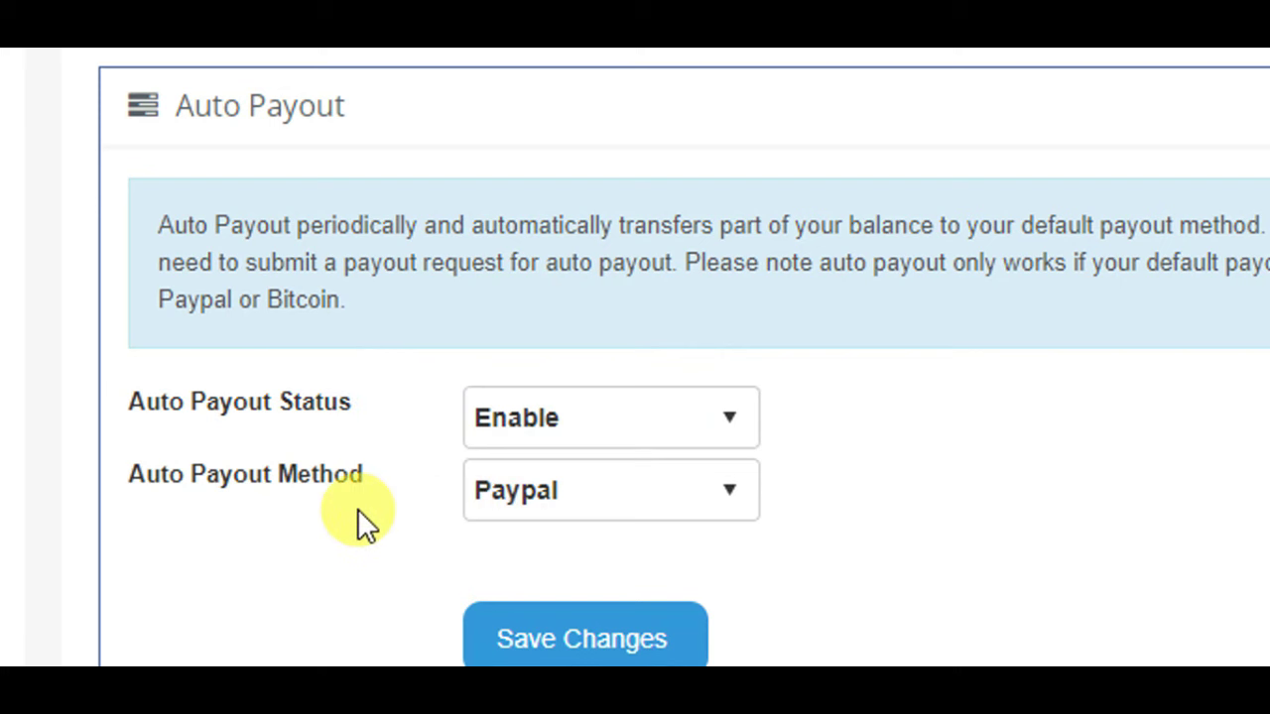
pyautogui.click(538, 496)
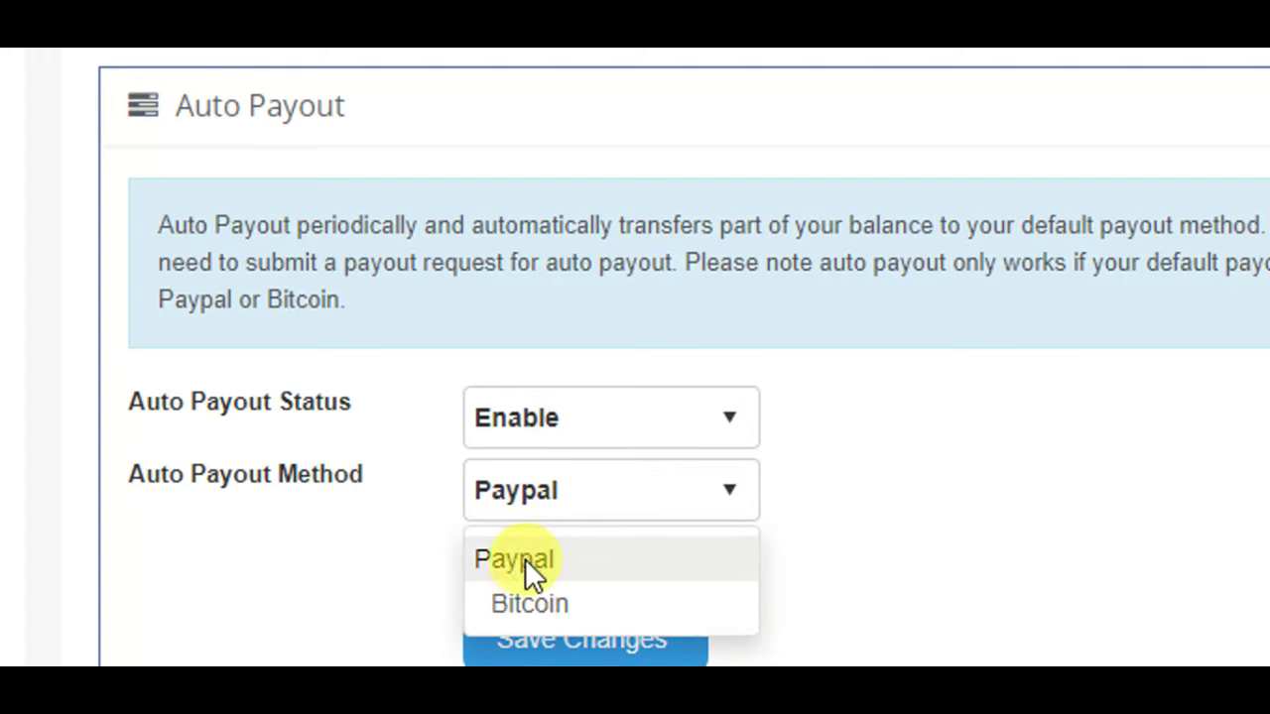
pyautogui.click(250, 561)
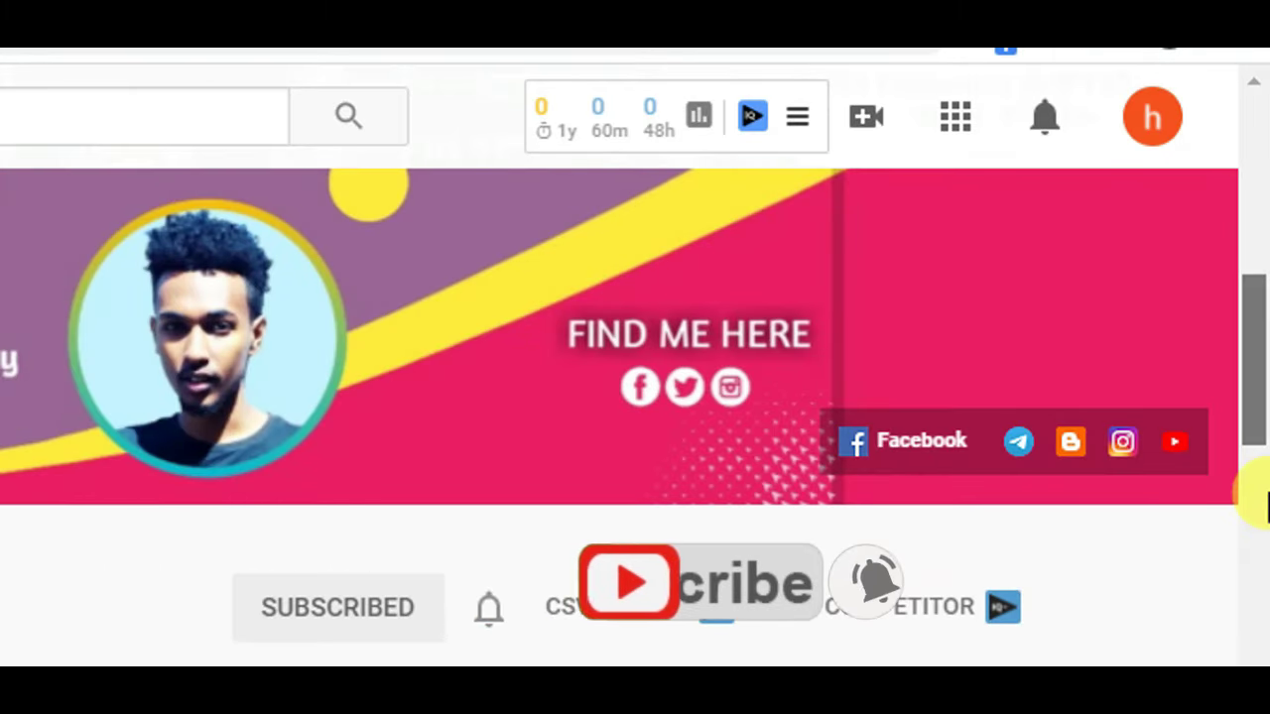
pyautogui.scroll(-10, 1264, 506)
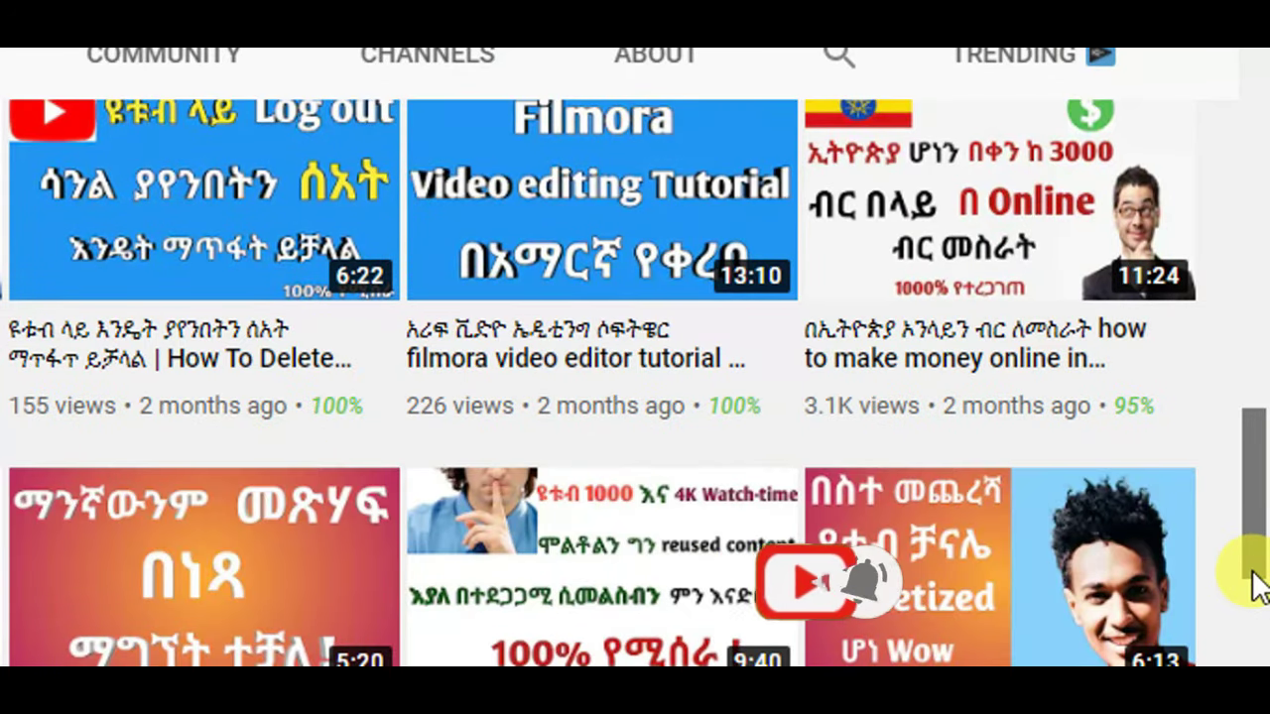
pyautogui.scroll(-10, 1245, 595)
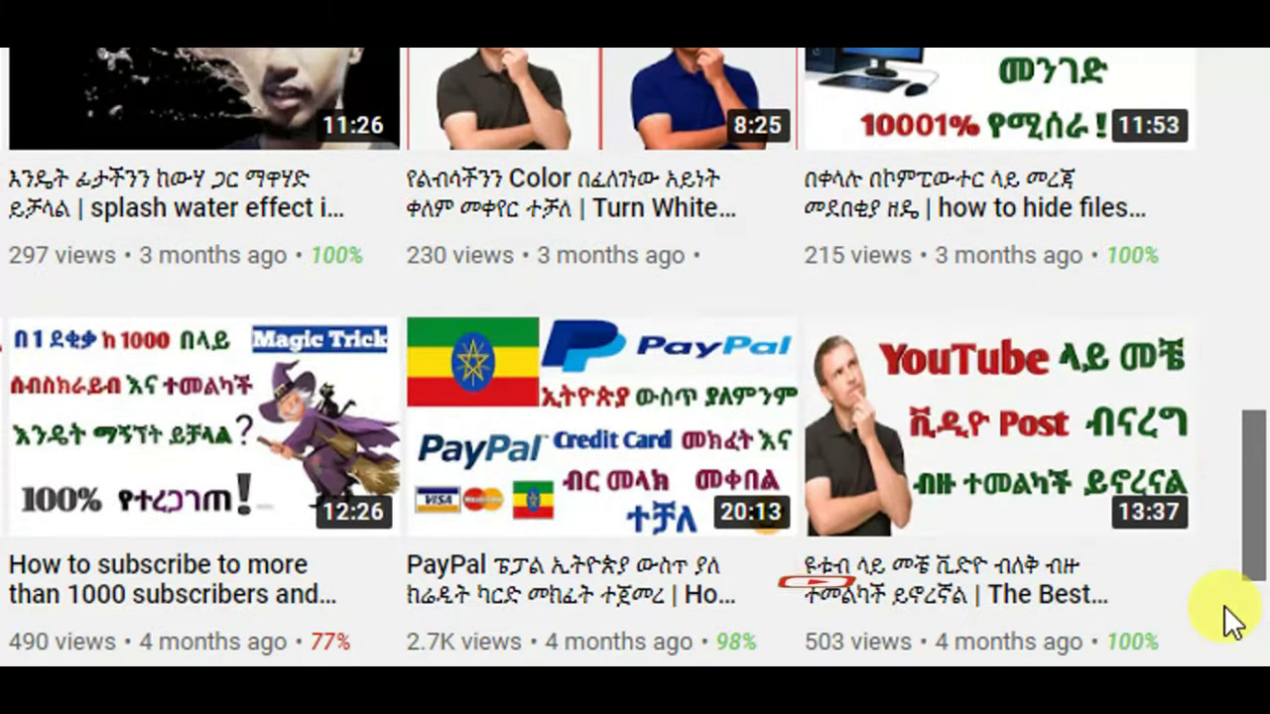
pyautogui.scroll(-5, 1242, 605)
pyautogui.scroll(3, 1241, 605)
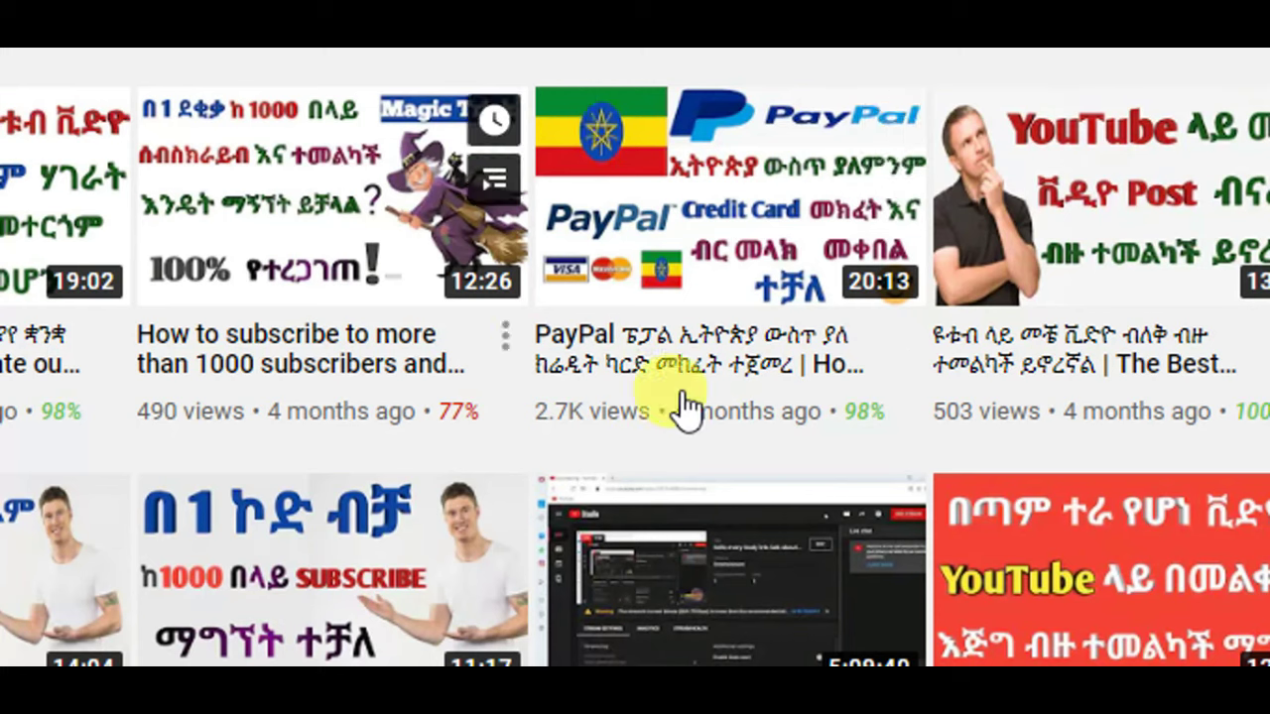
pyautogui.moveTo(702, 379)
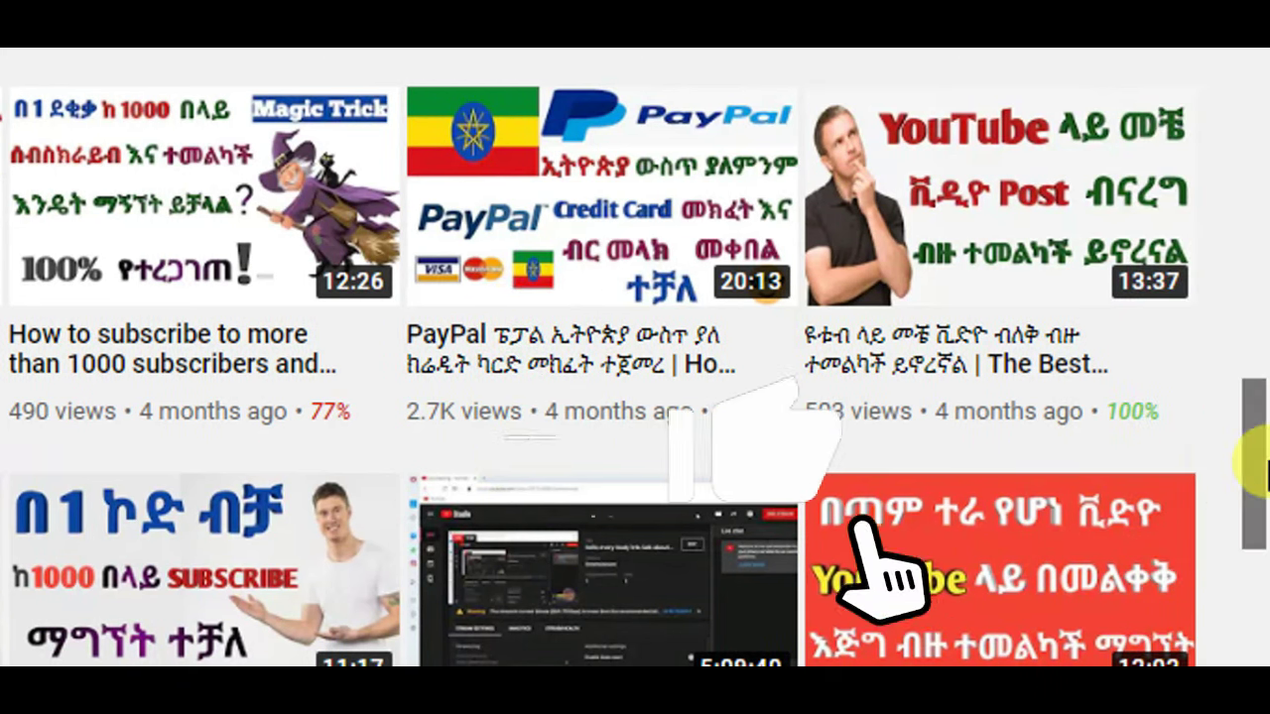
pyautogui.moveTo(1242, 446); pyautogui.dragTo(1259, 133)
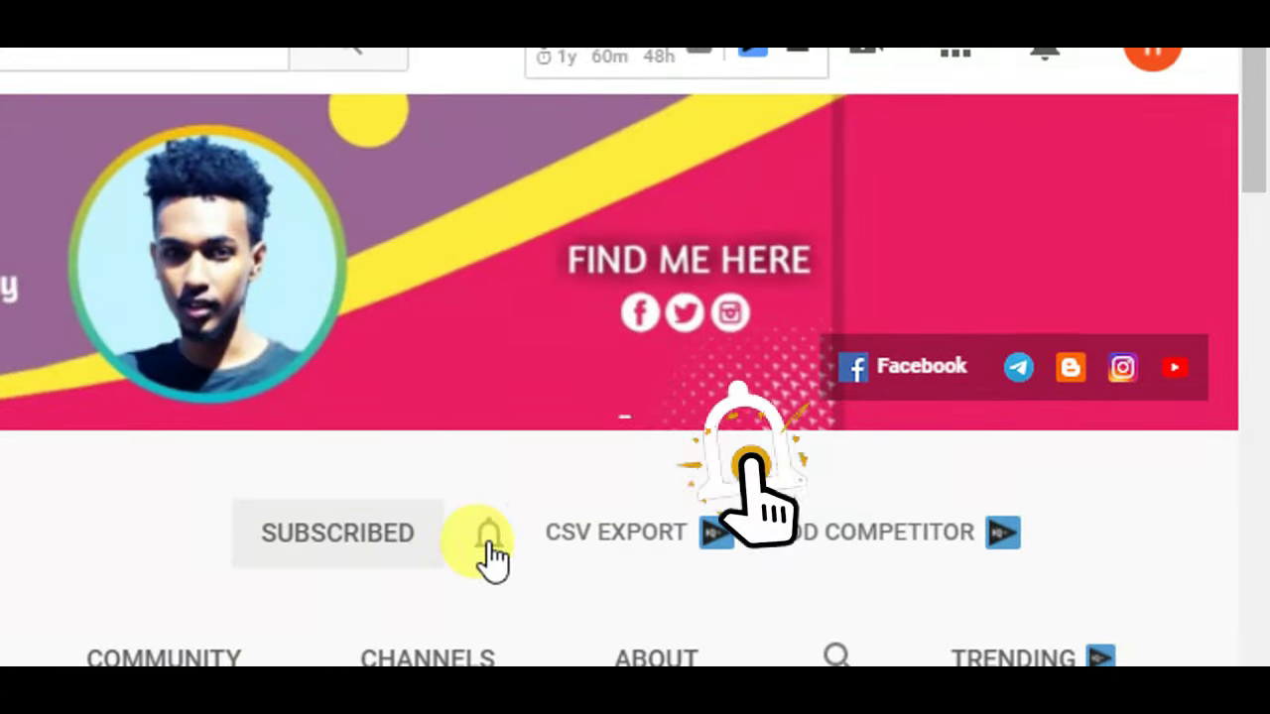